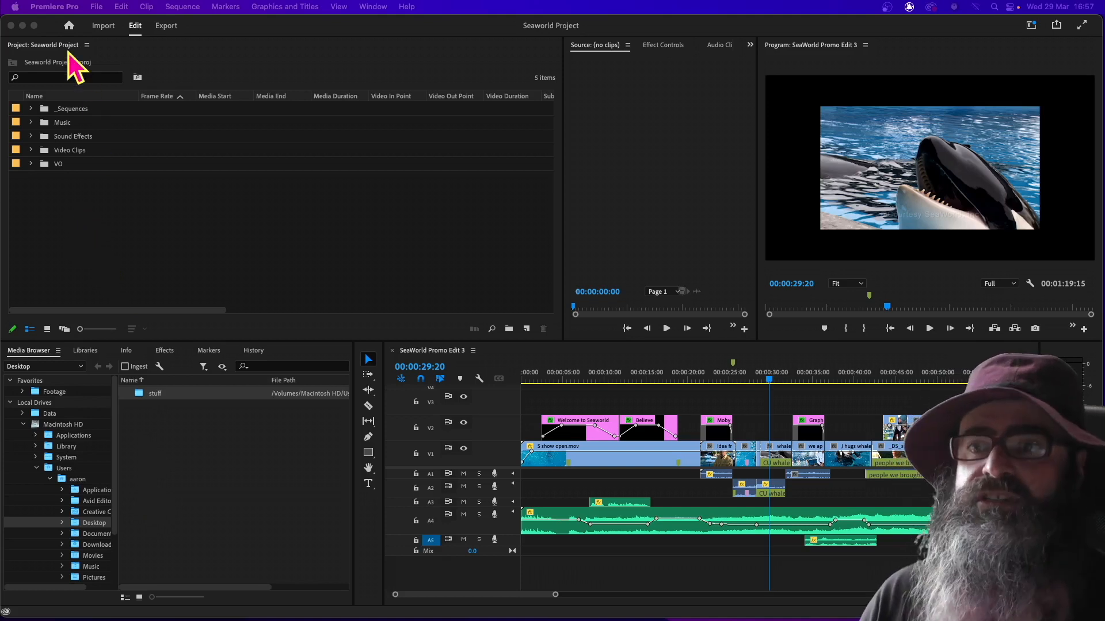
Open the keyboard shortcuts editor and review the available layout presets, keeping Adobe Premiere Pro Default
left_click(59, 7)
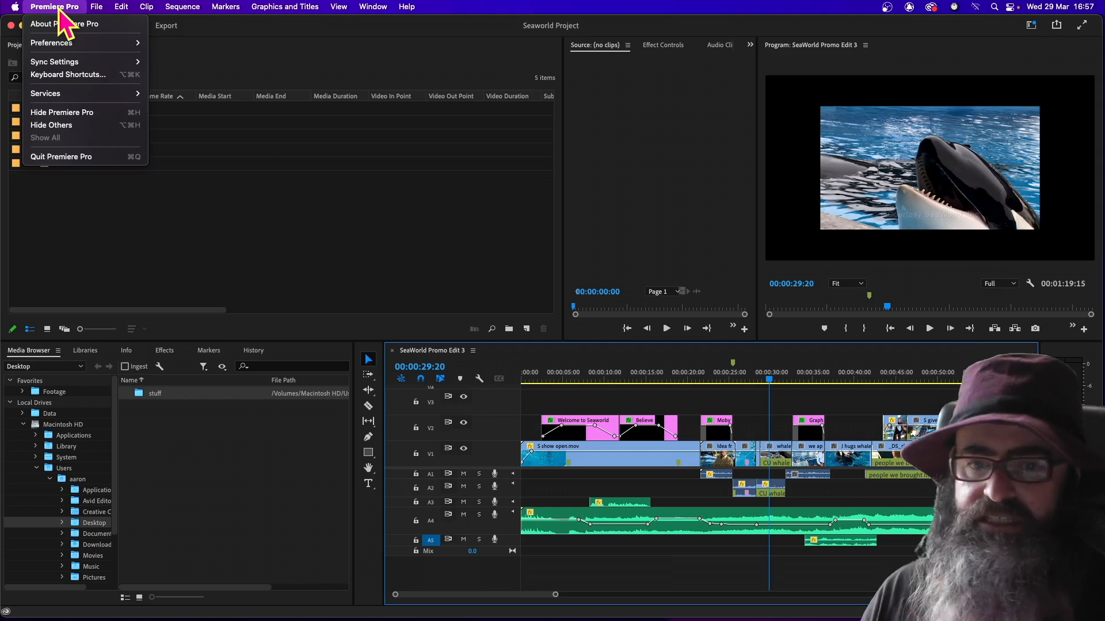
left_click(67, 75)
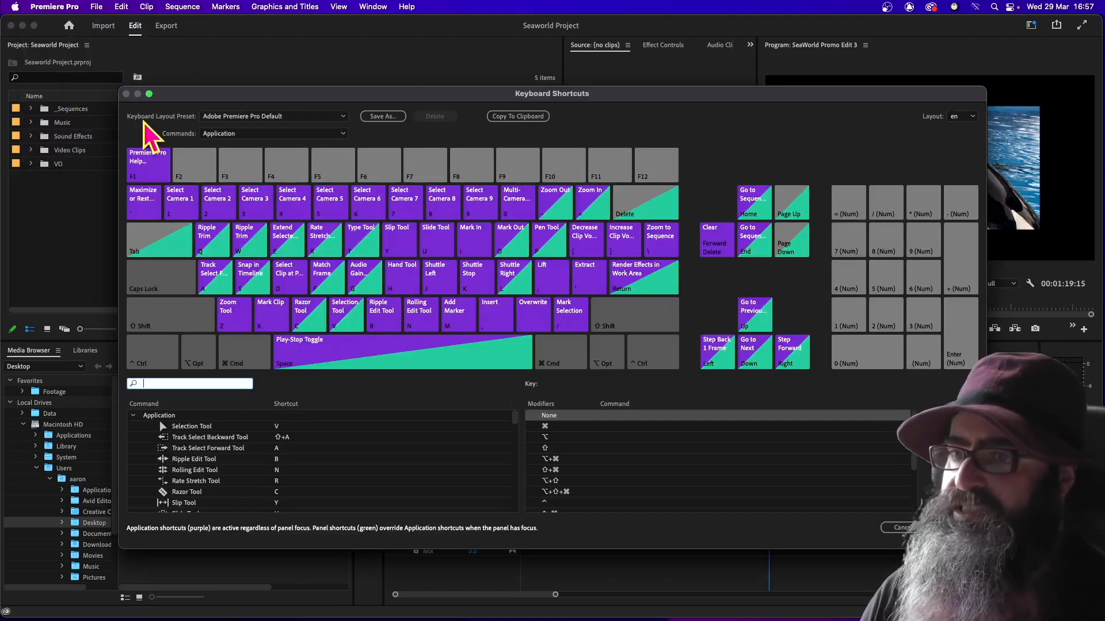
left_click(342, 117)
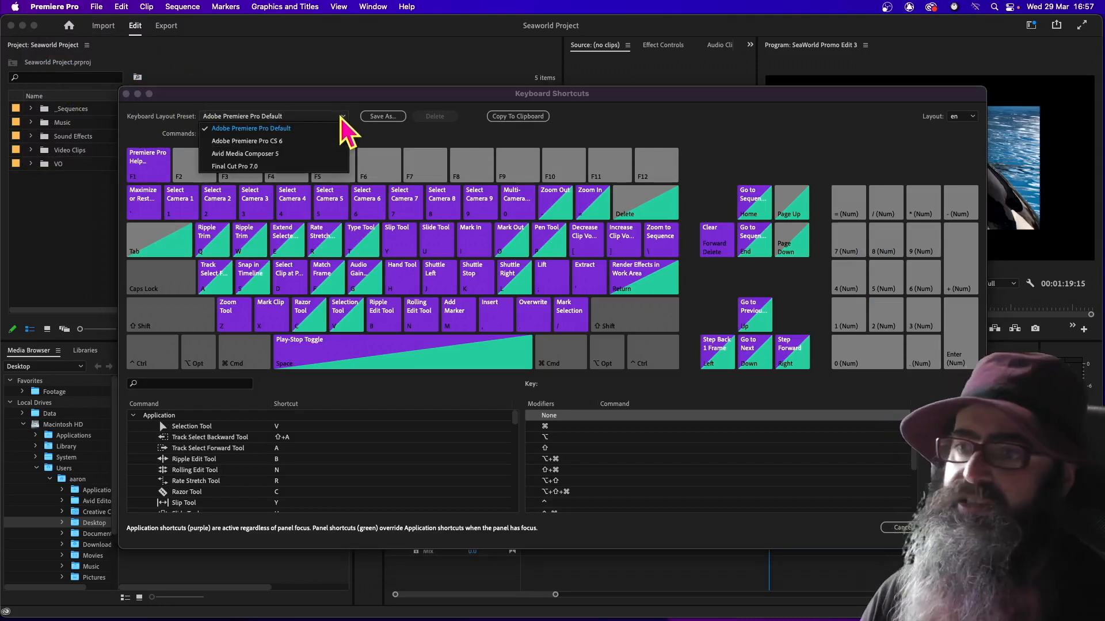
left_click(274, 106)
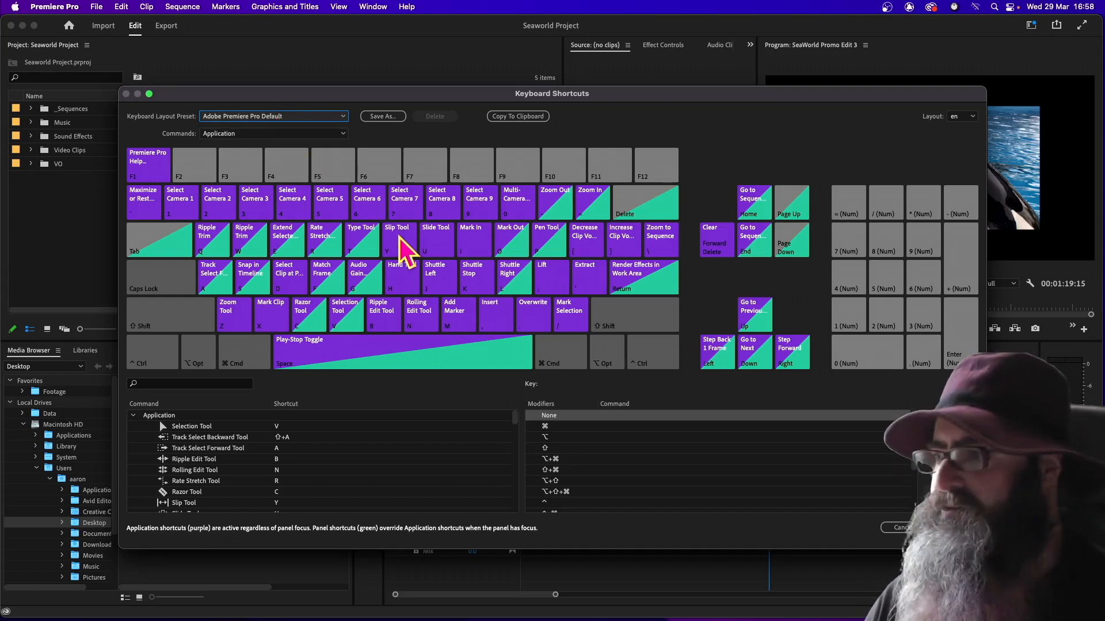
Remove every command assigned to the Left arrow key without modifiers, including Step Backward, Move Selection Left and Step Back 1 Frame
left_click(711, 349)
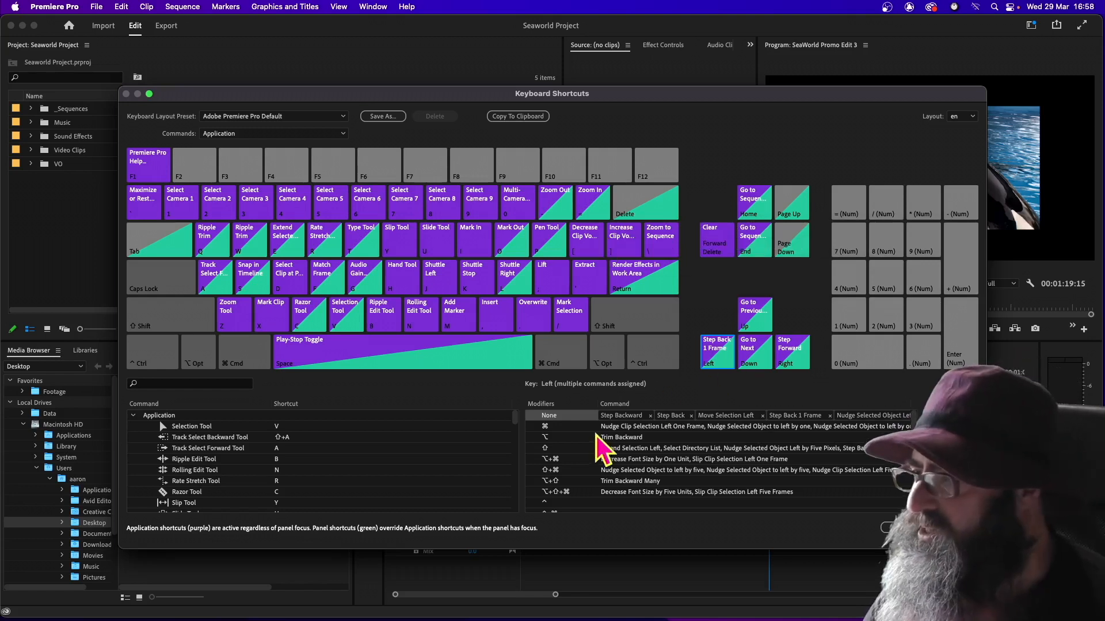
left_click(647, 416)
left_click(648, 415)
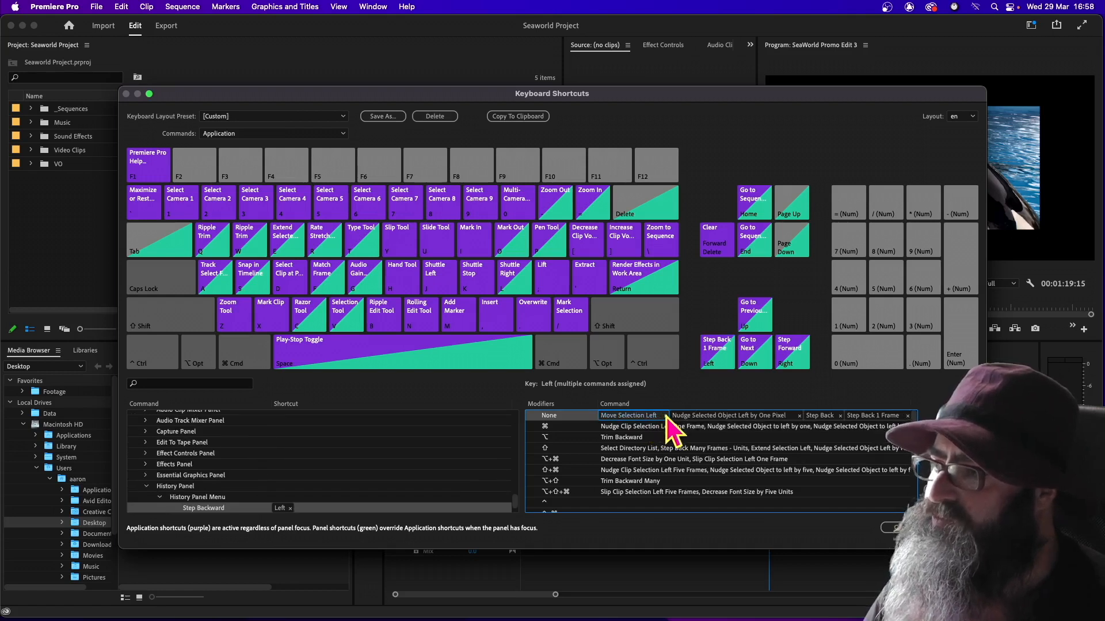
left_click(666, 416)
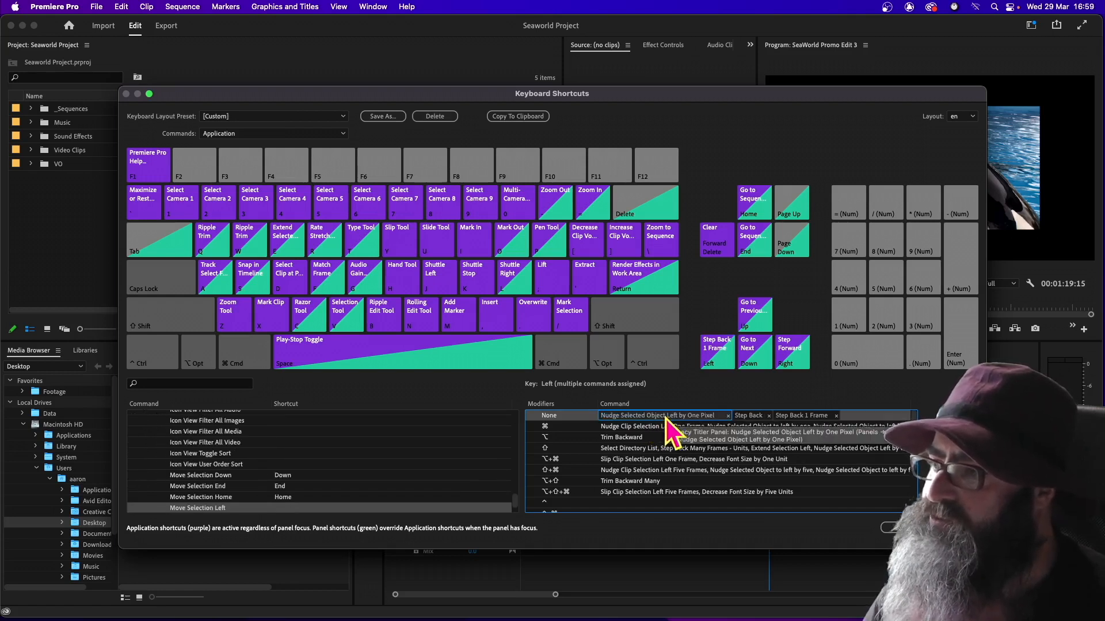
left_click(728, 415)
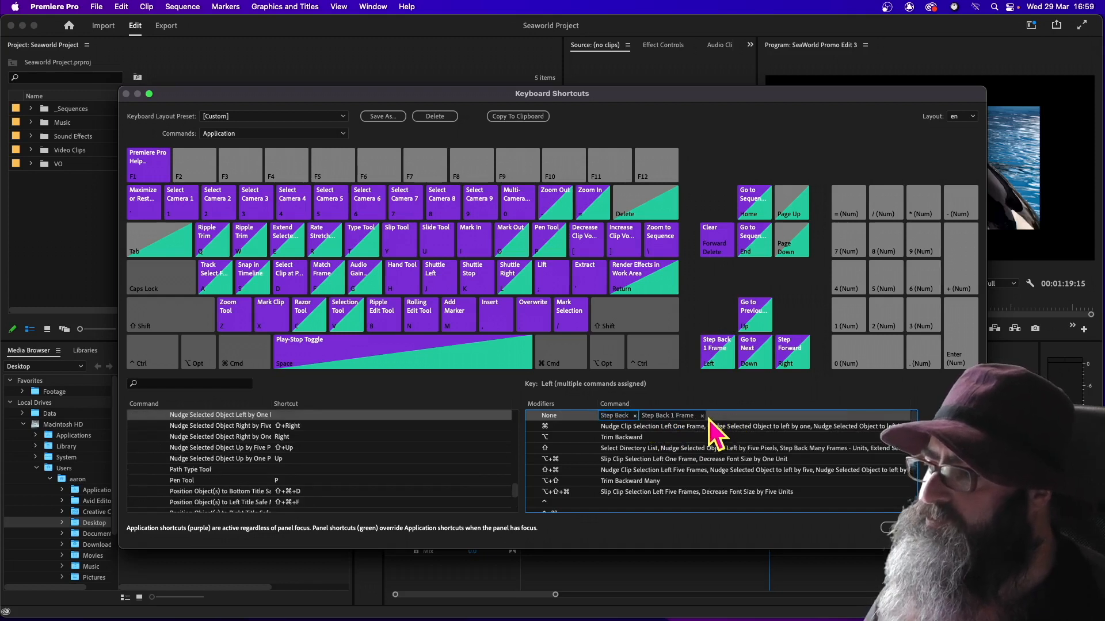
left_click(702, 416)
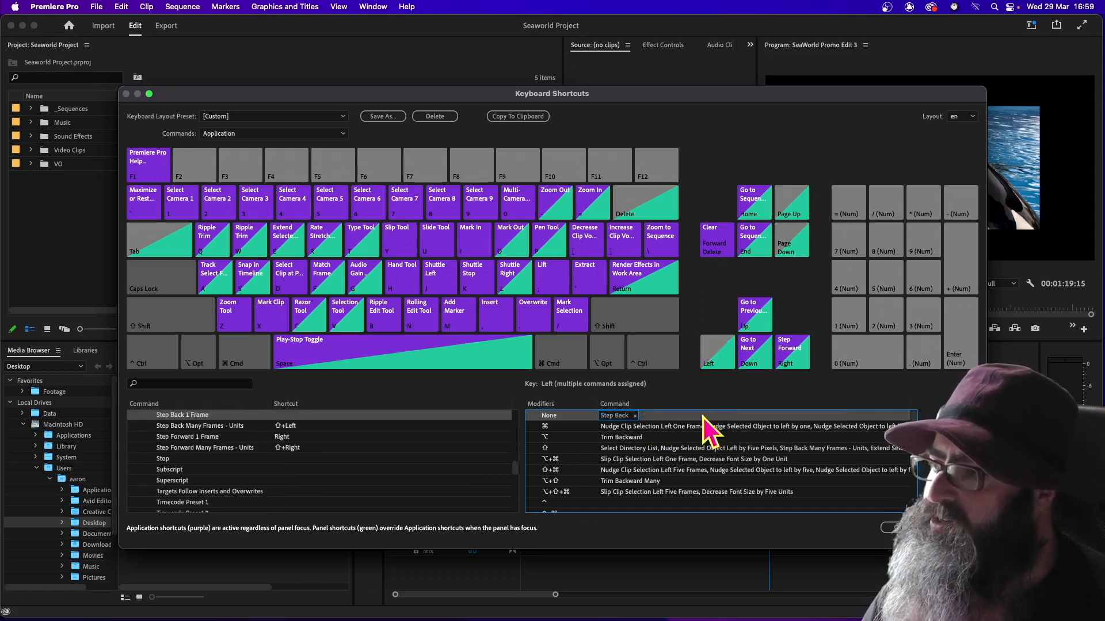
left_click(636, 416)
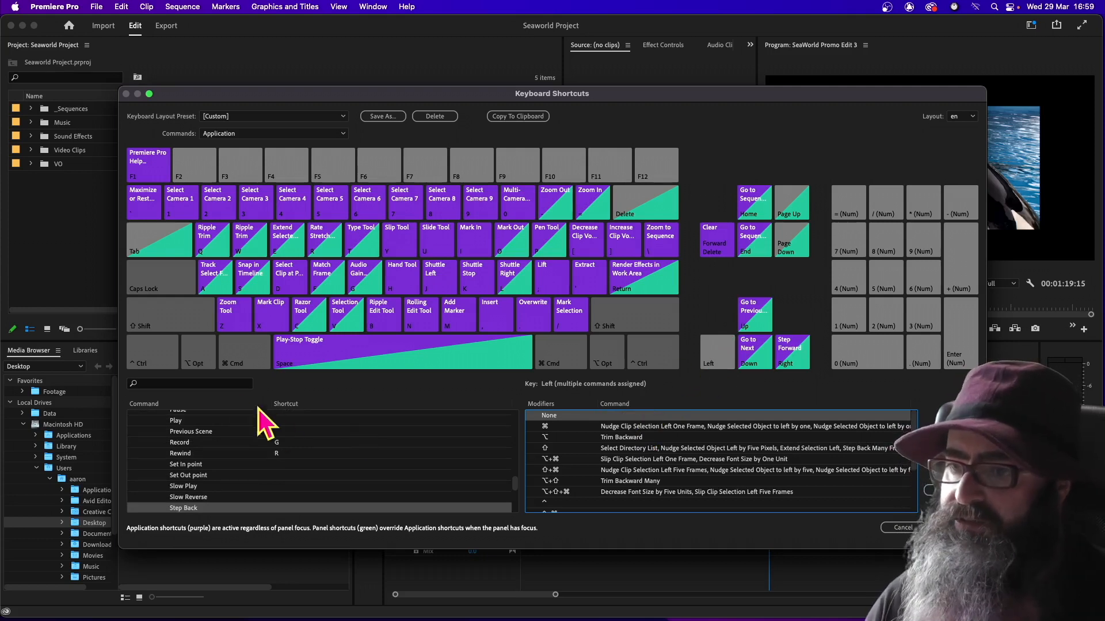
Find the Projects window command, assign it to the Left arrow key without modifiers and remove its Shift+1 shortcut
left_click(210, 385)
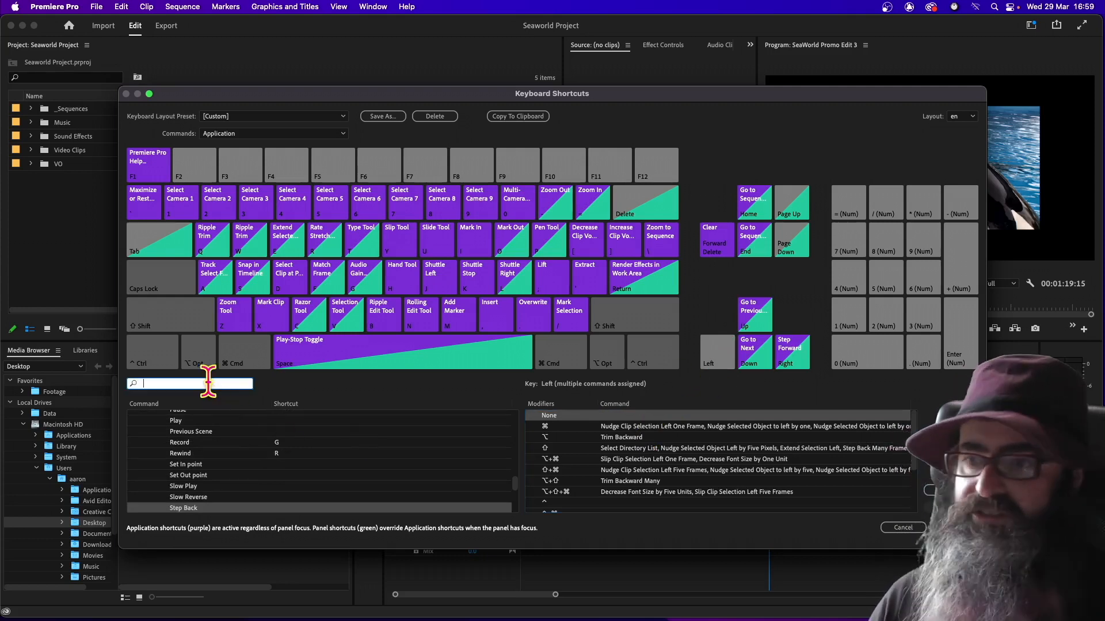
type("proje")
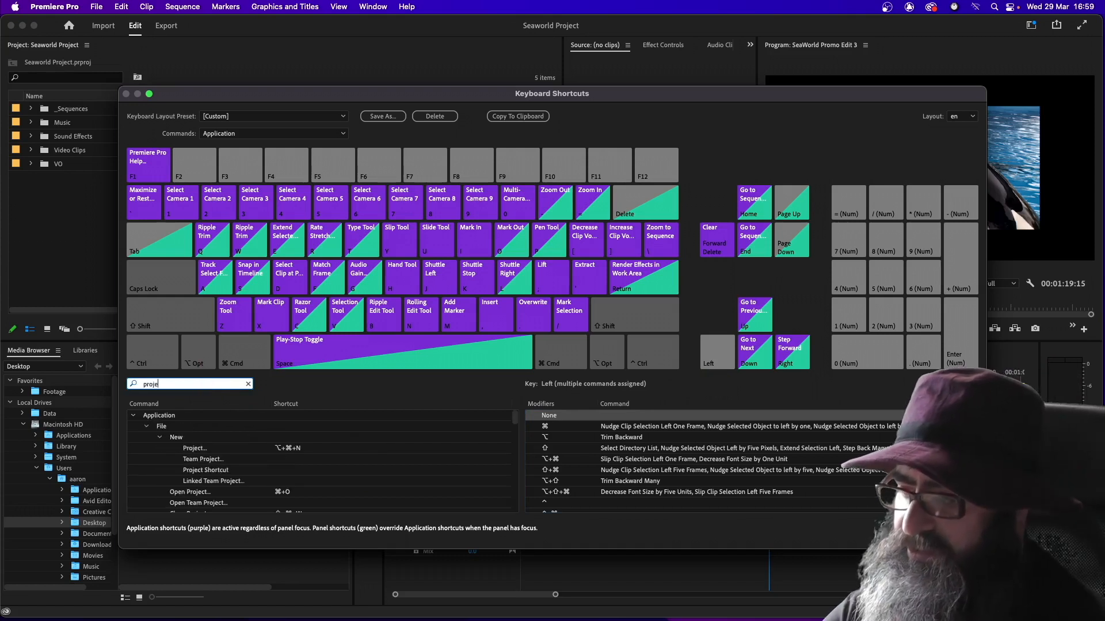
type("cts")
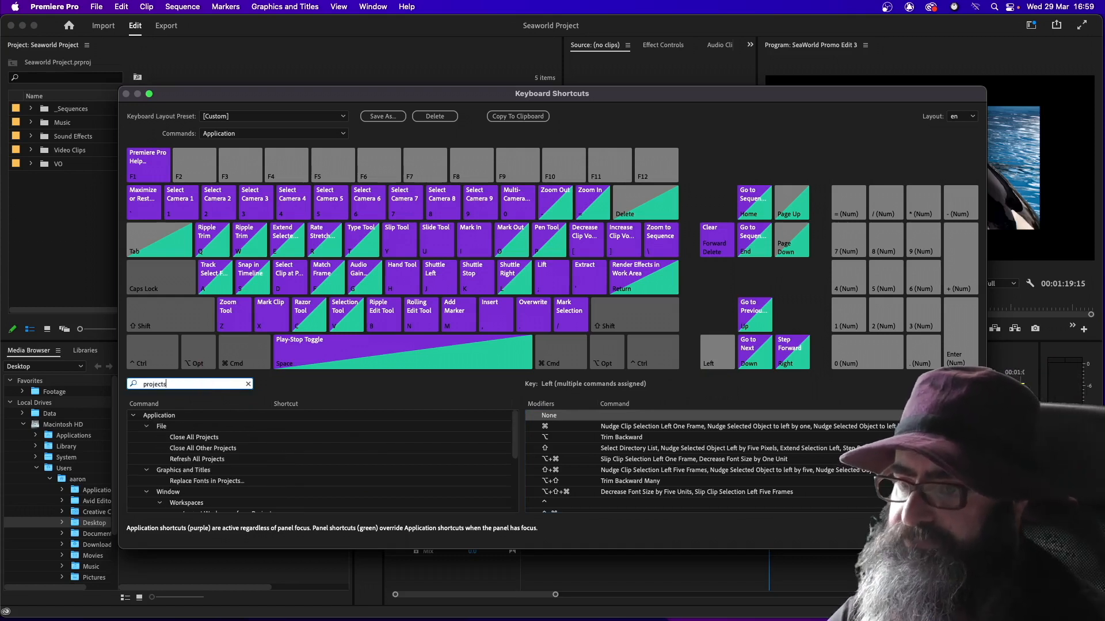
scroll(242, 465, "down", 1)
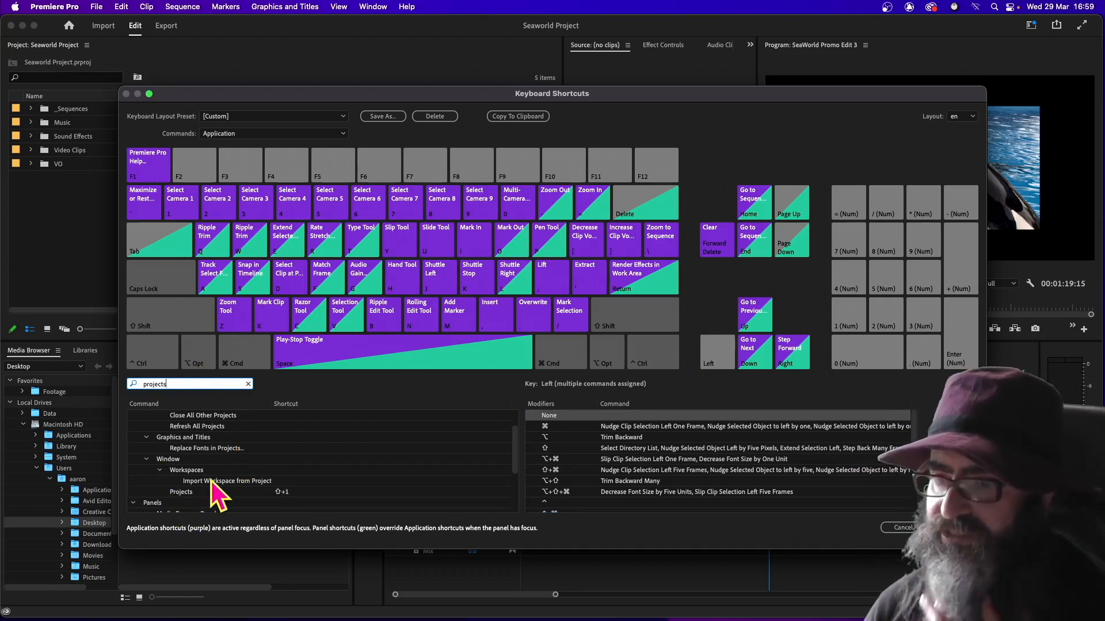
scroll(213, 489, "down", 1)
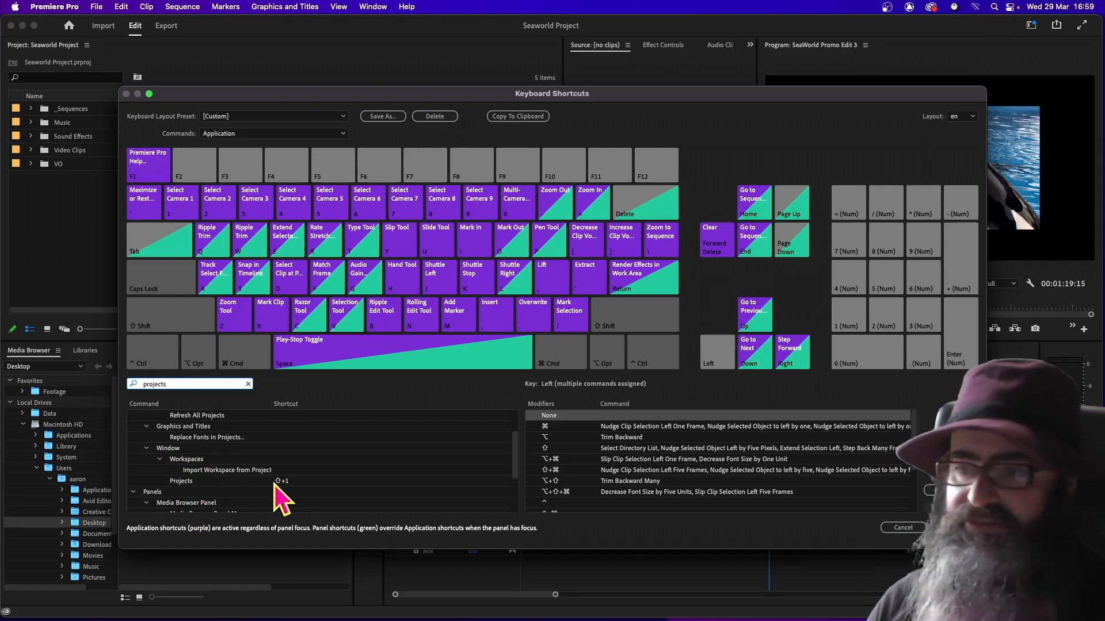
left_click(178, 482)
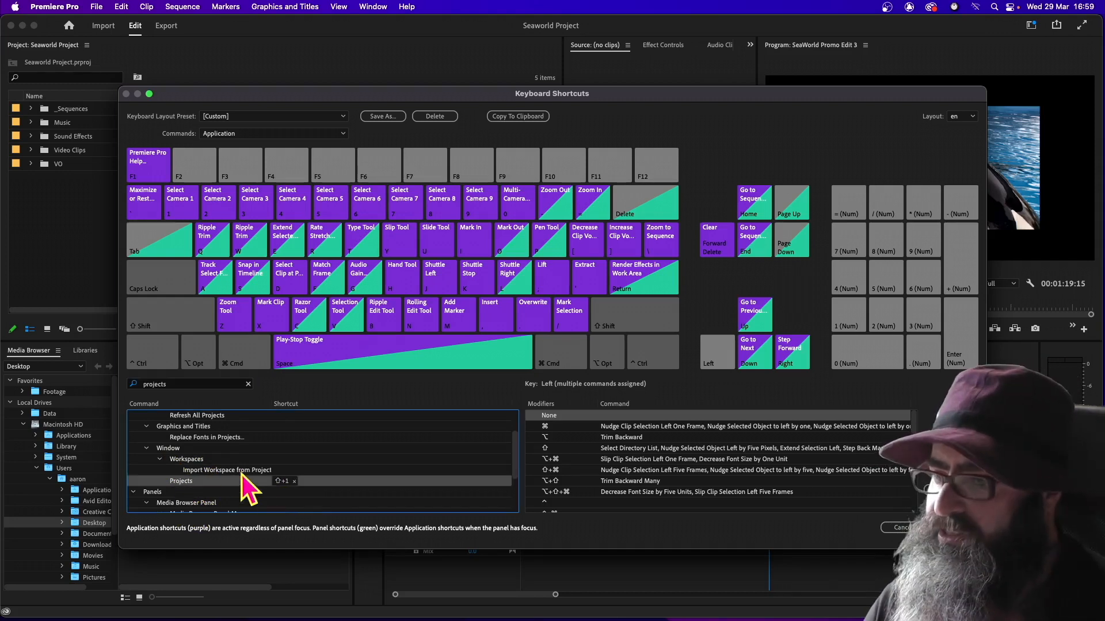
left_click(714, 353)
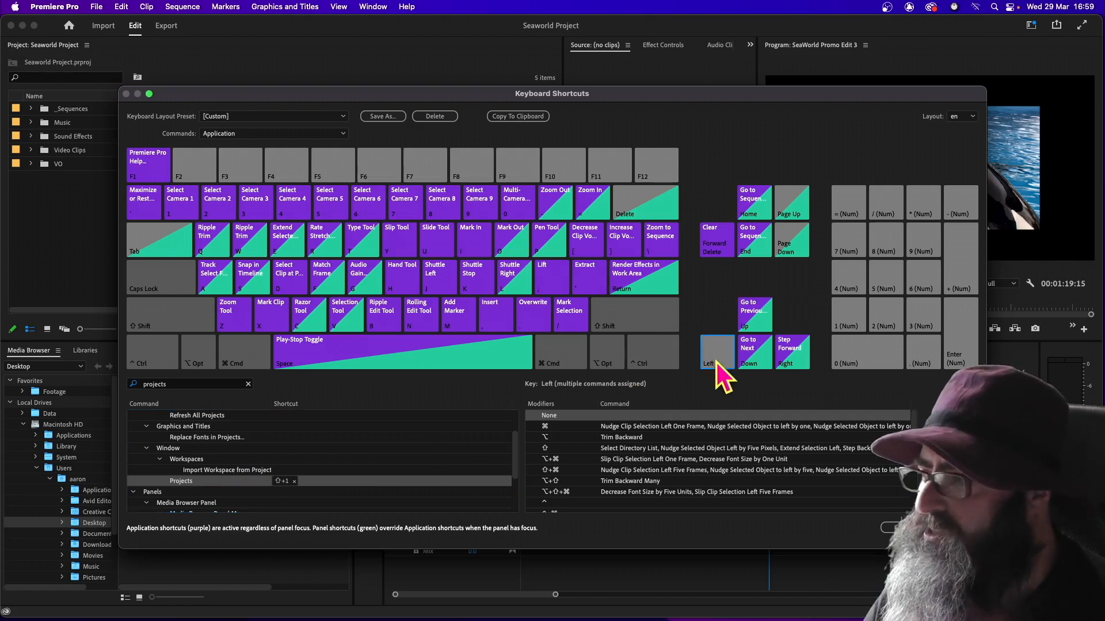
left_click_drag(207, 484, 612, 416)
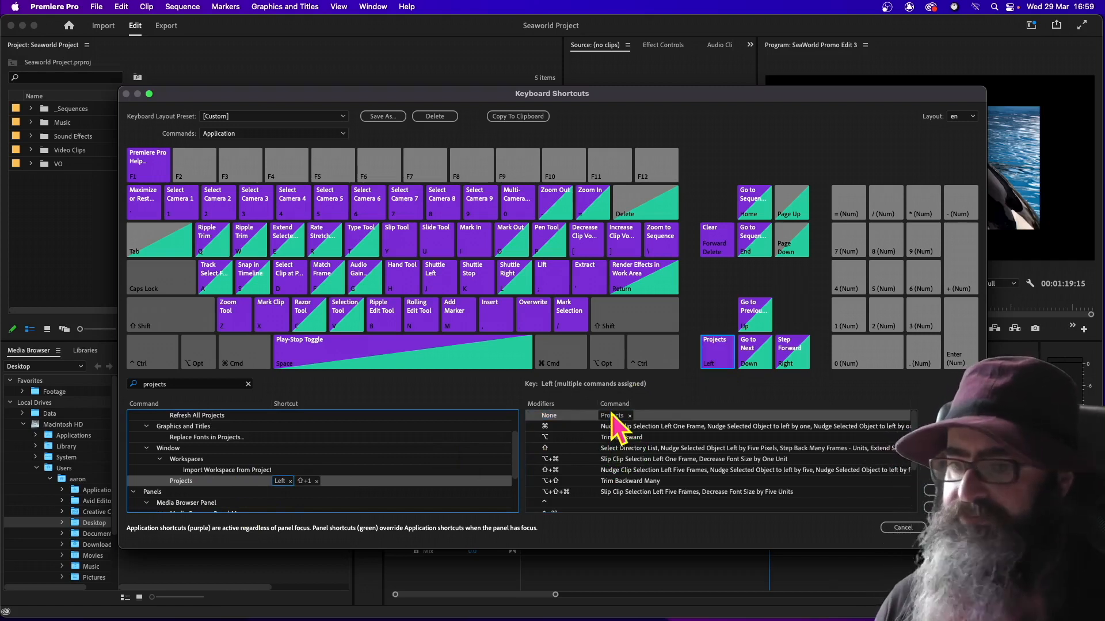
left_click(316, 481)
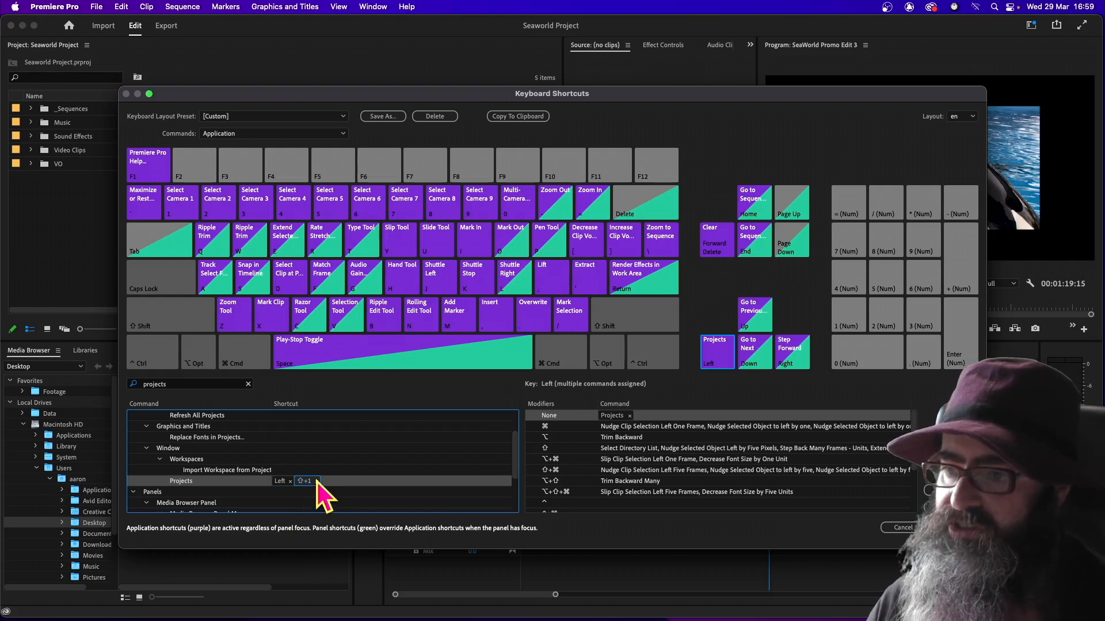
left_click(316, 481)
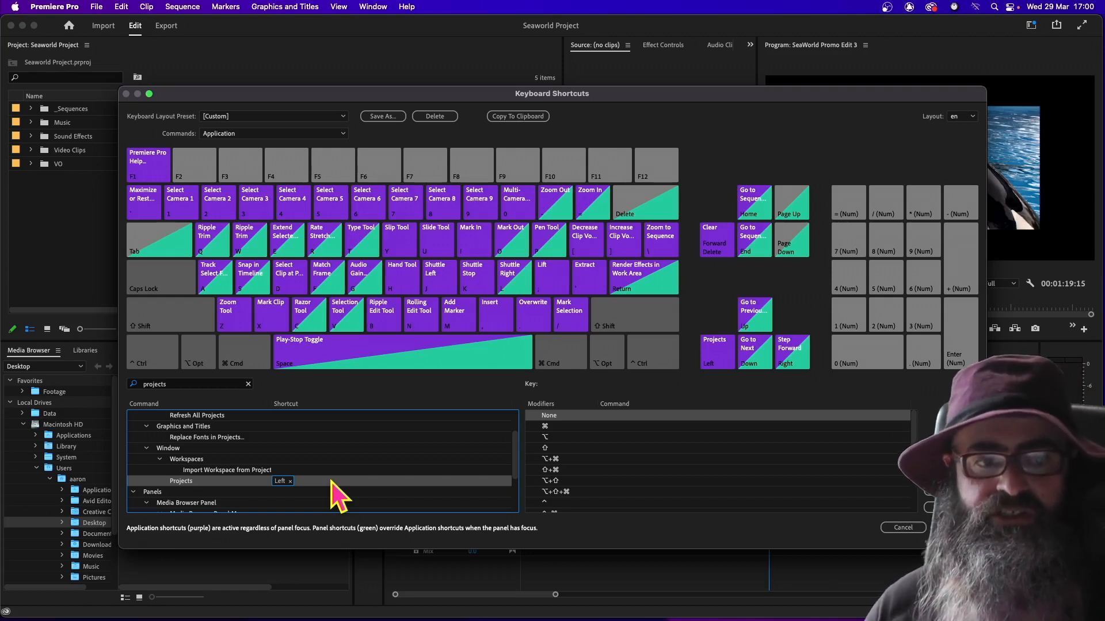
Replace Mark Clip on the unmodified X key with the Source Monitor window command, and remove that command's Shift+2 shortcut
left_click(271, 322)
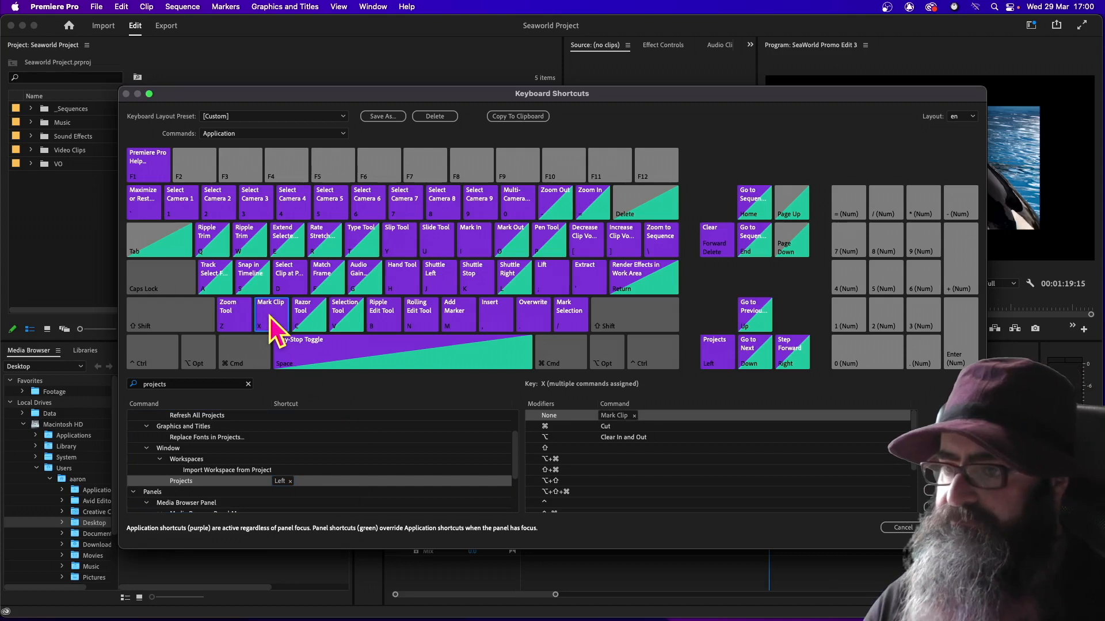
left_click(635, 415)
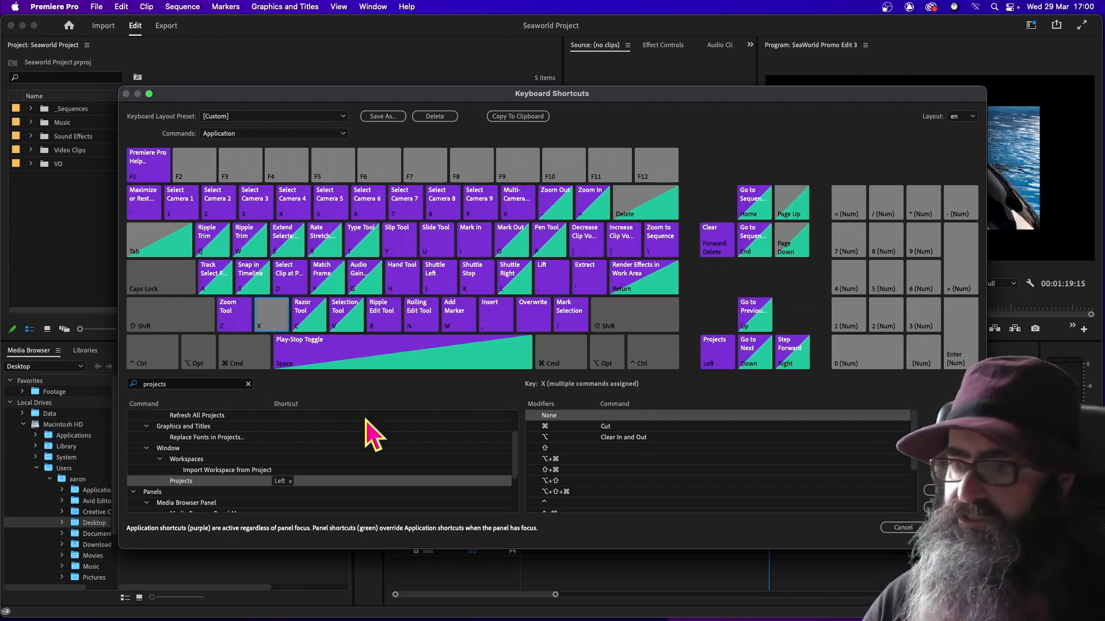
left_click(198, 384)
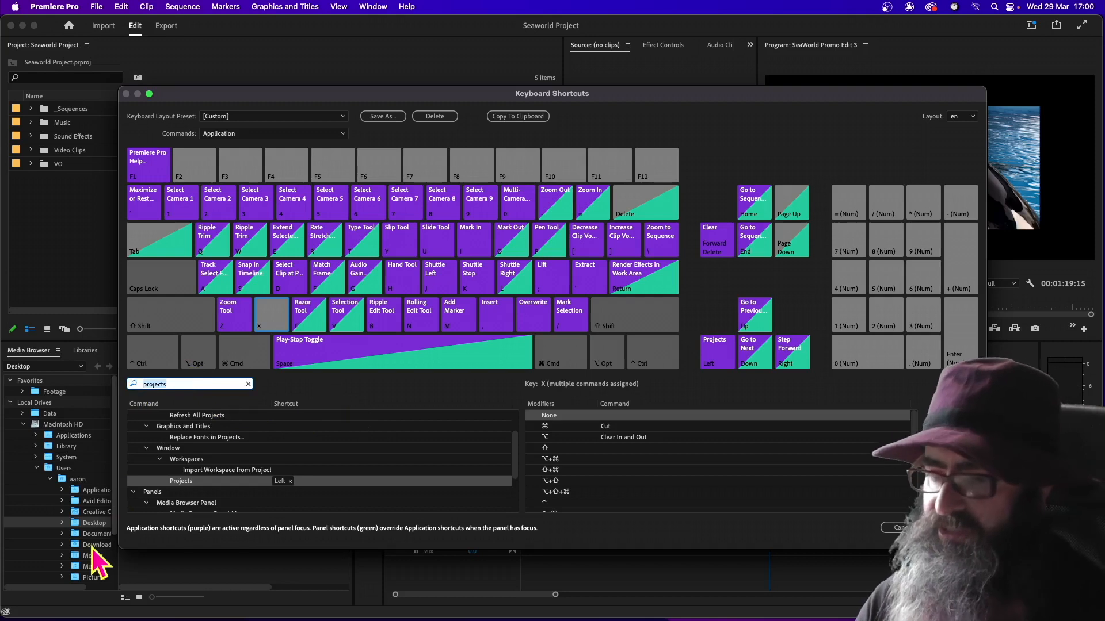
key("BackSpace")
key("BackSpace")
key("BackSpace")
key("BackSpace")
key("BackSpace")
key("BackSpace")
key("BackSpace")
key("BackSpace")
type("source mon")
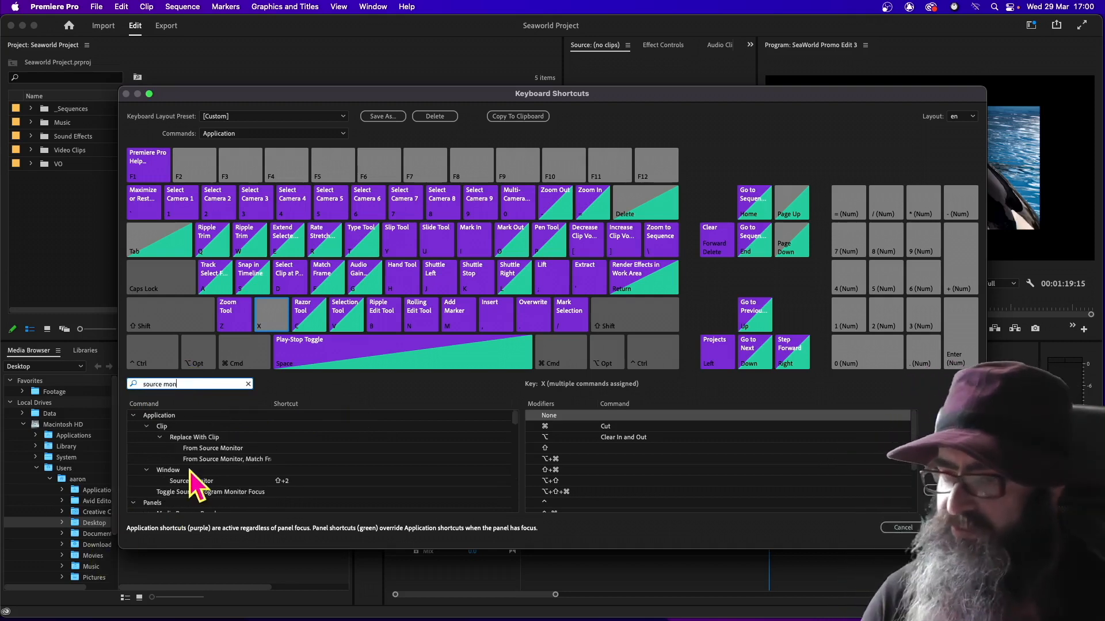
left_click(195, 481)
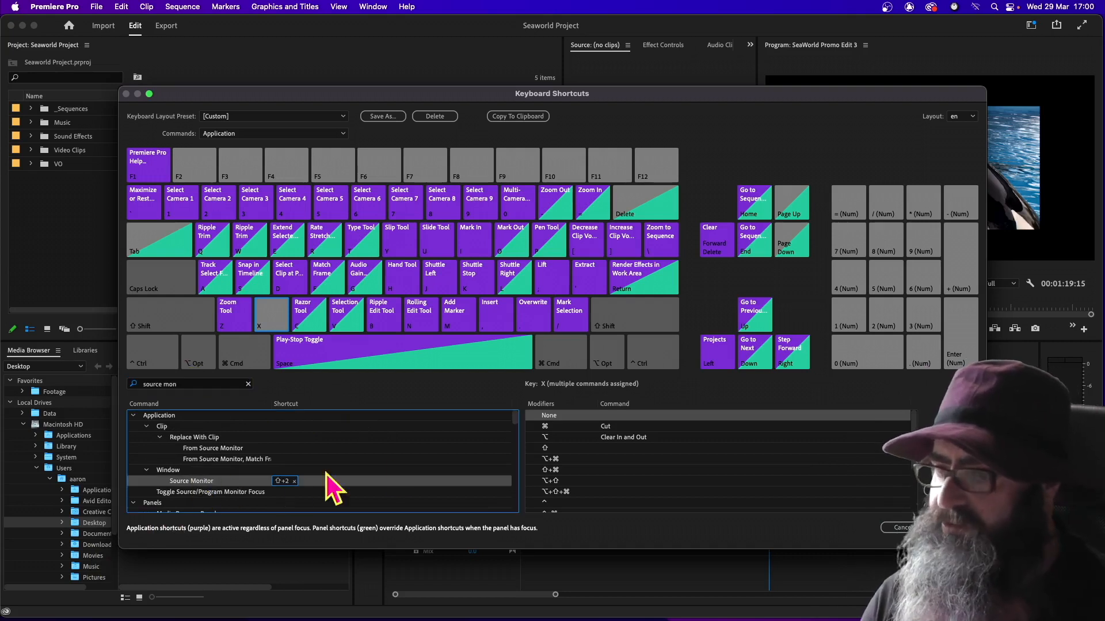
left_click_drag(610, 410, 612, 417)
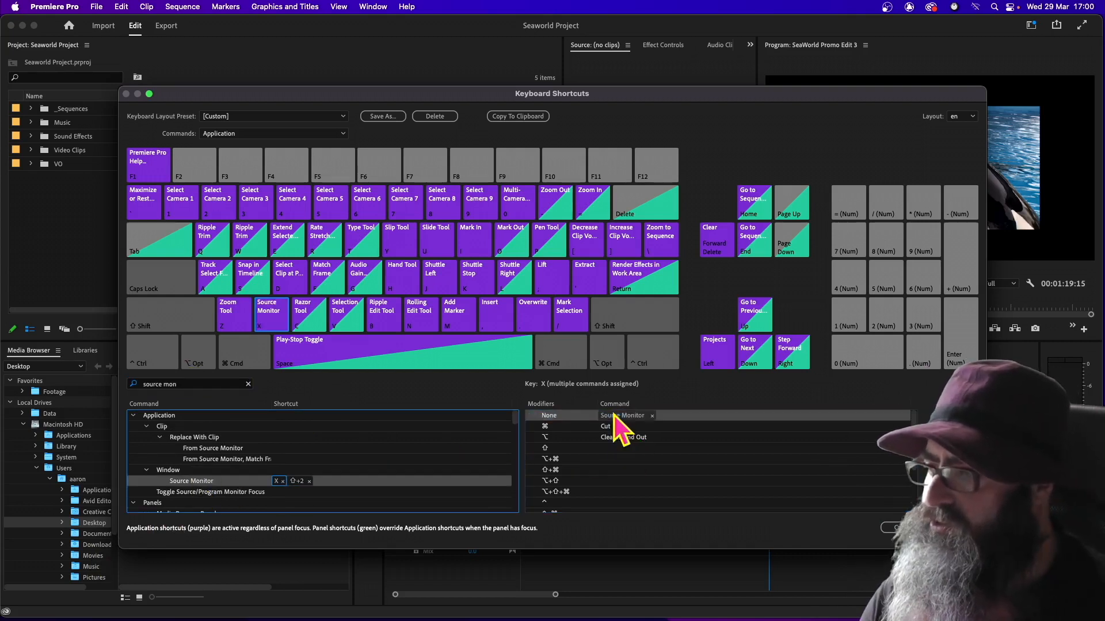
left_click(309, 481)
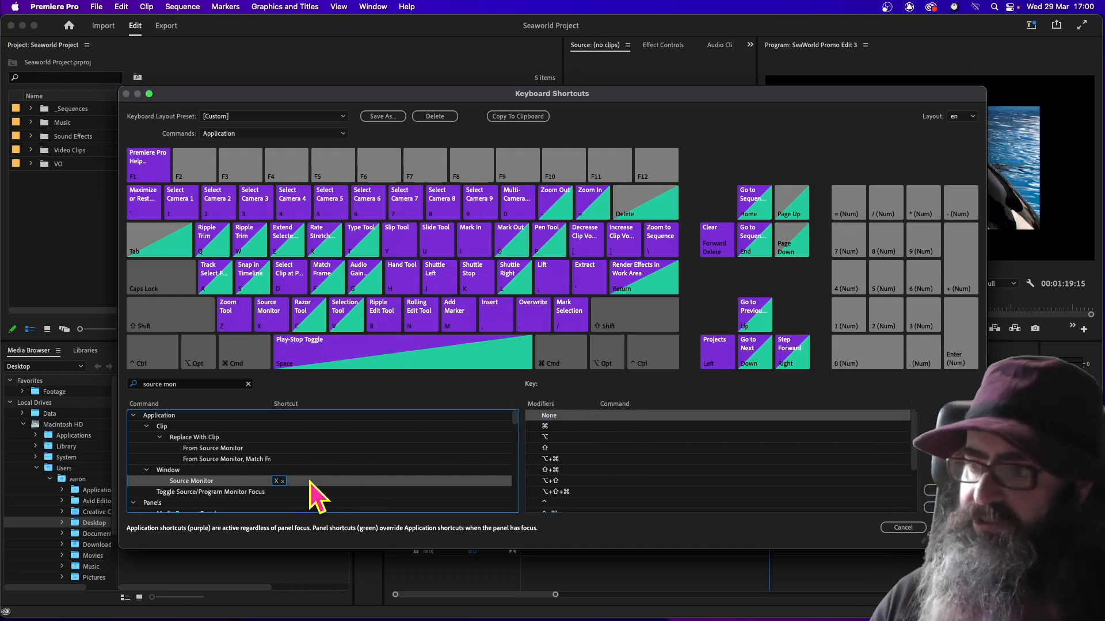
left_click(268, 321)
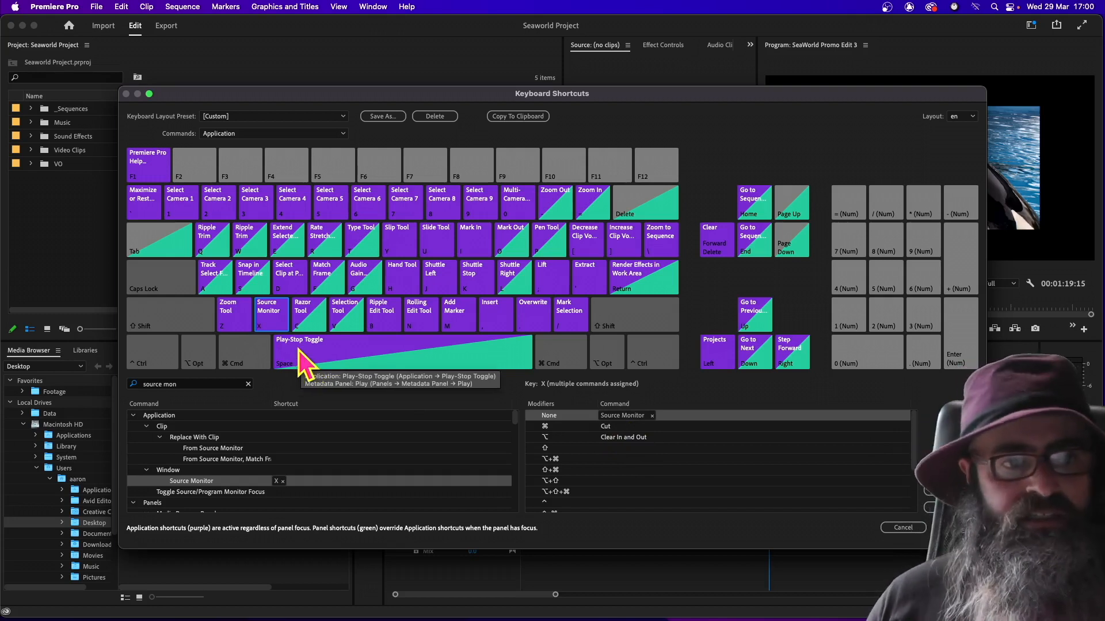
Replace Zoom Tool on the unmodified Z key with the Program Monitor window command, and remove that command's Shift+4 shortcut
left_click(245, 323)
left_click(639, 416)
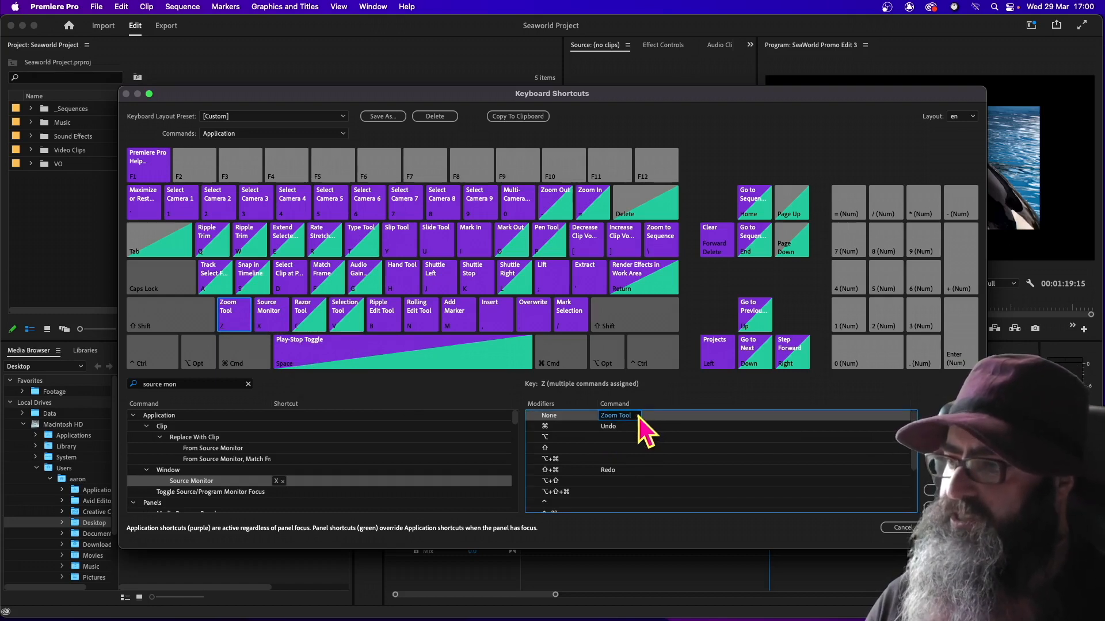
key("Delete")
left_click(231, 312)
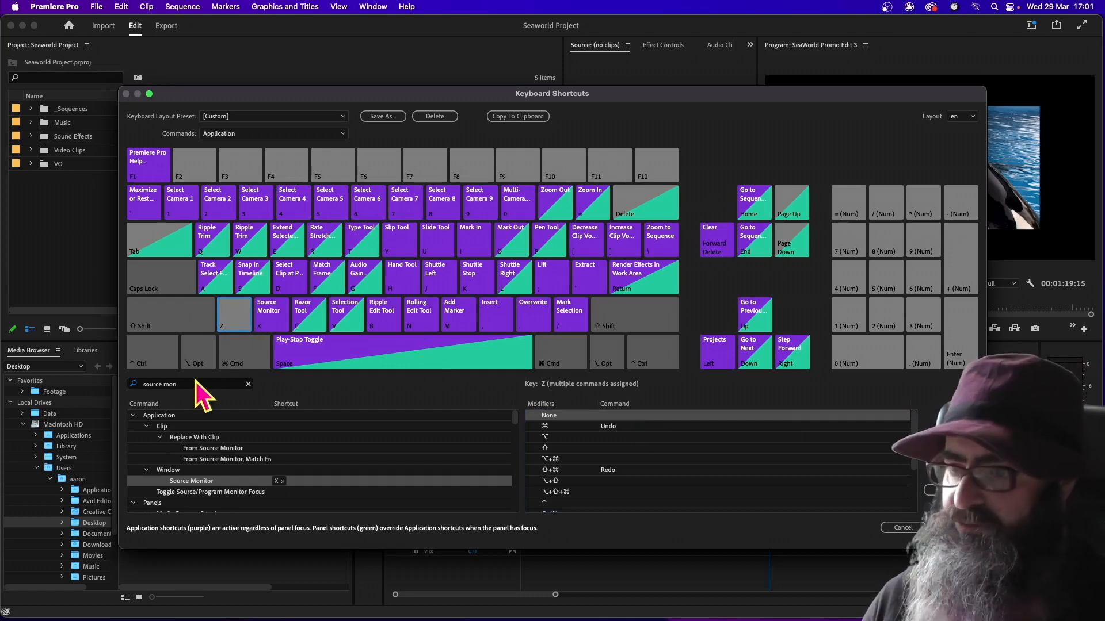
left_click(173, 383)
type("program")
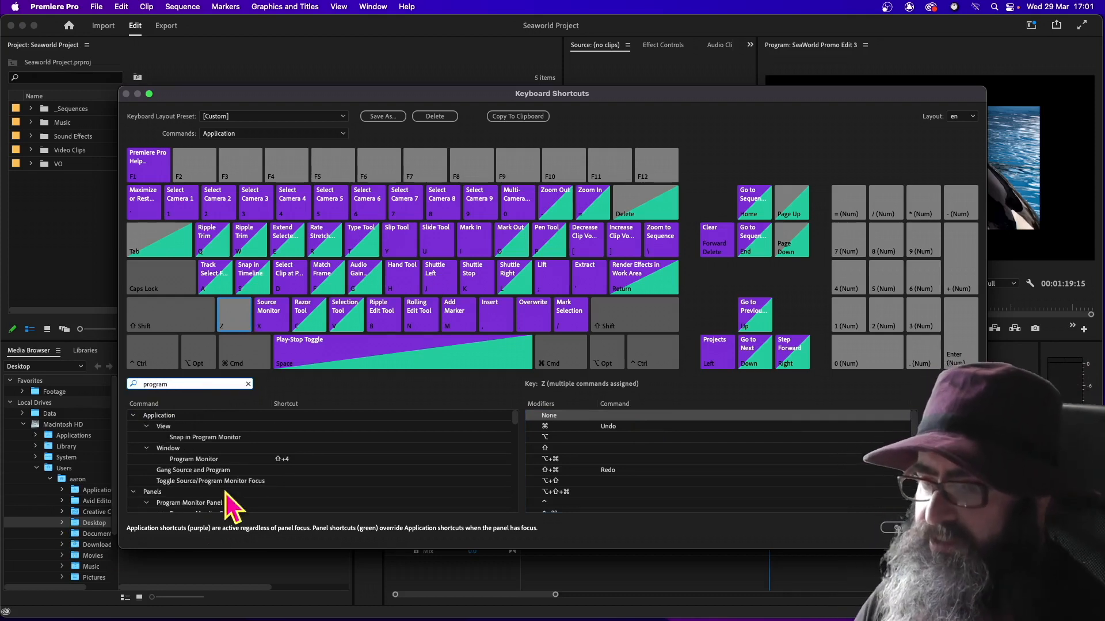
left_click_drag(190, 460, 611, 425)
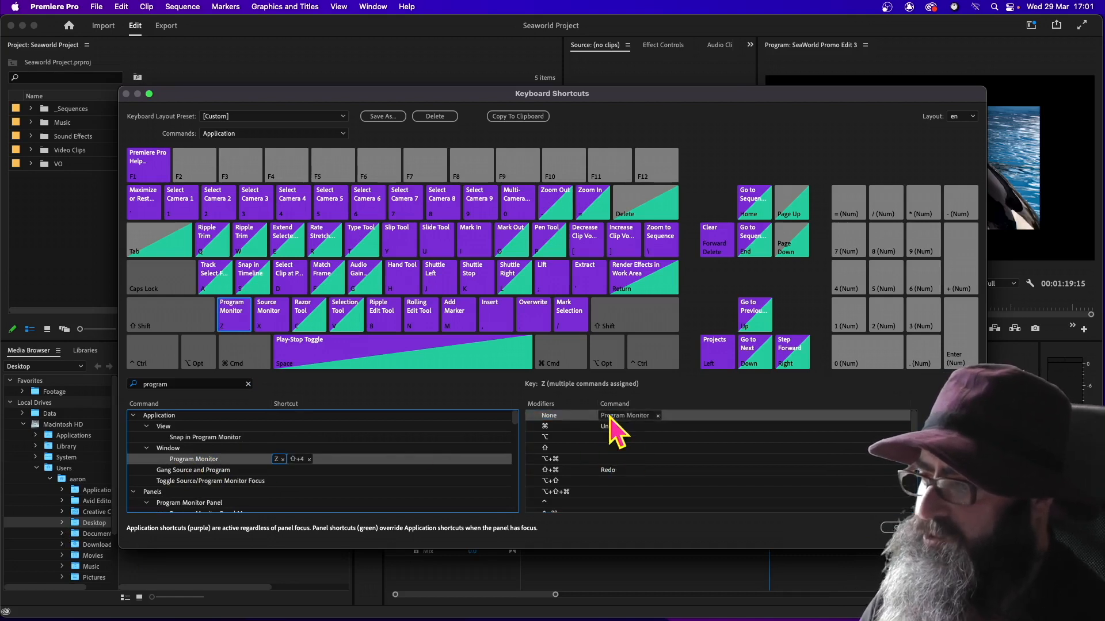
left_click(309, 459)
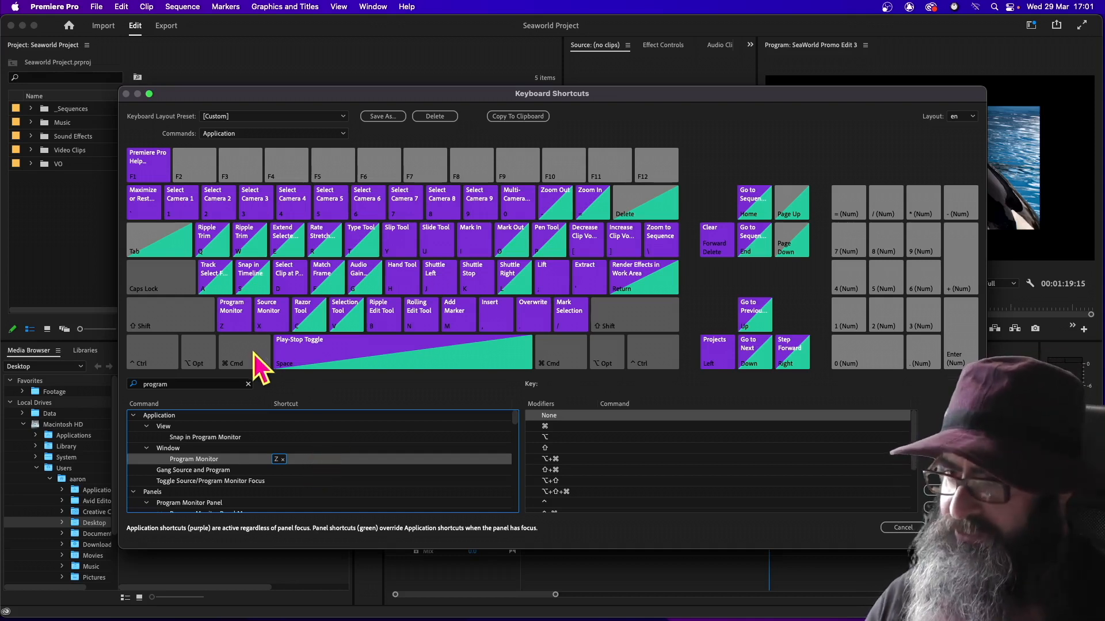
Remove Wedge Tool, Go to Out point and Ripple Trim Next Edit To Playhead from the W key without modifiers
left_click(254, 244)
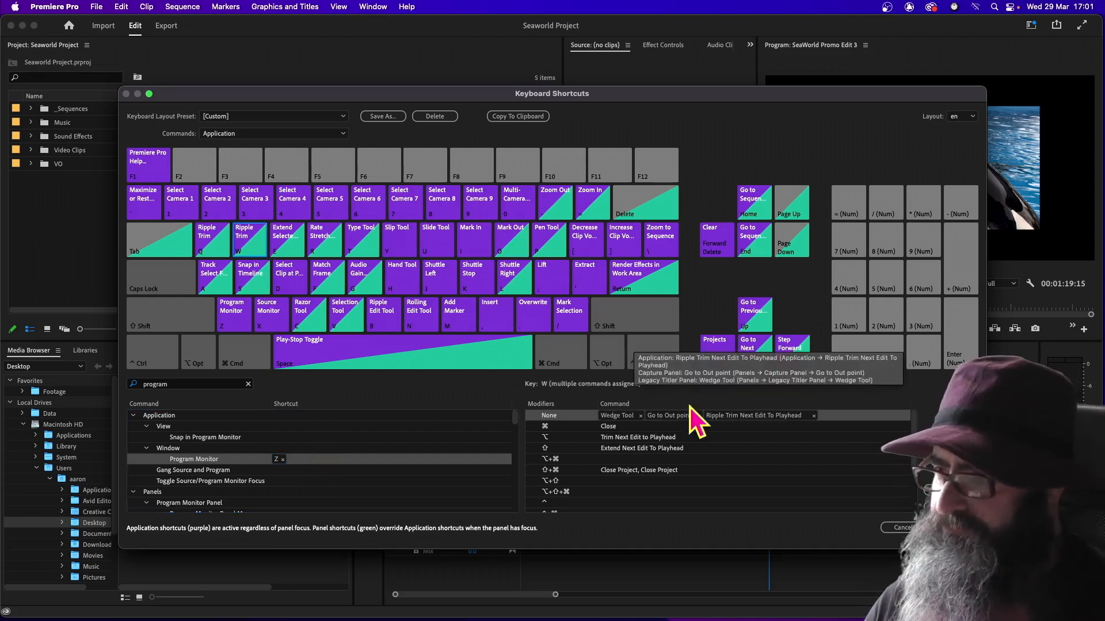
left_click(641, 416)
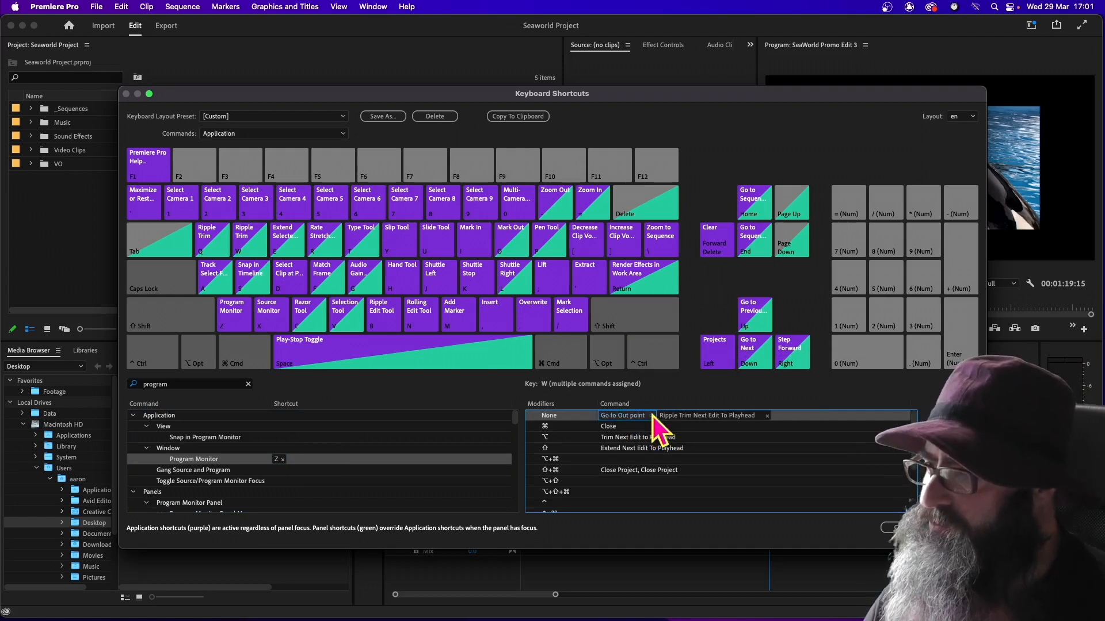
left_click(651, 415)
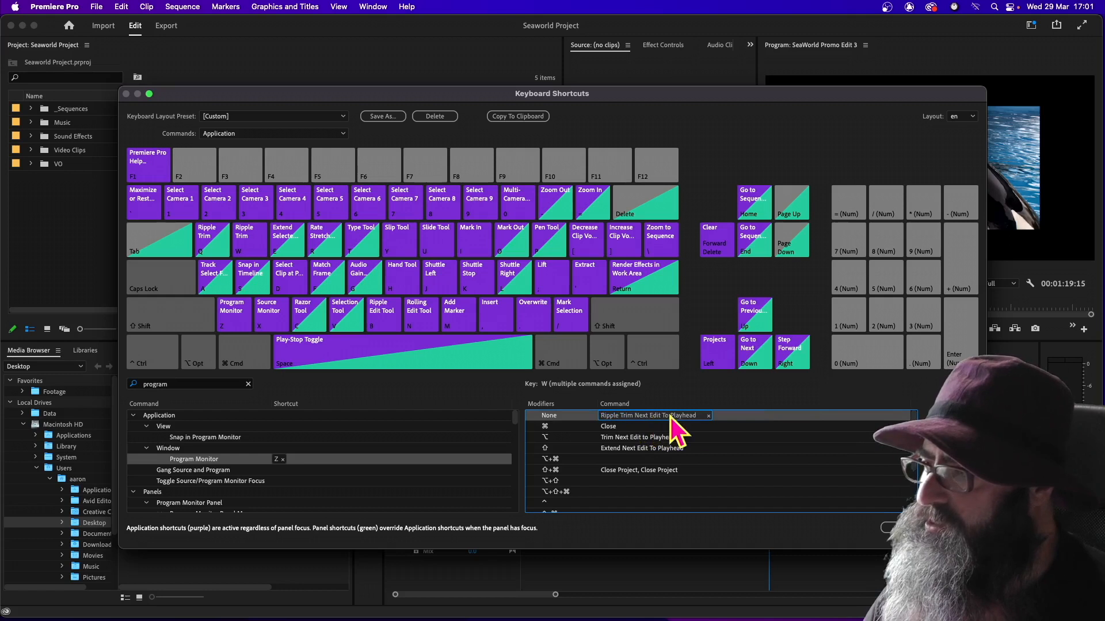
left_click(709, 416)
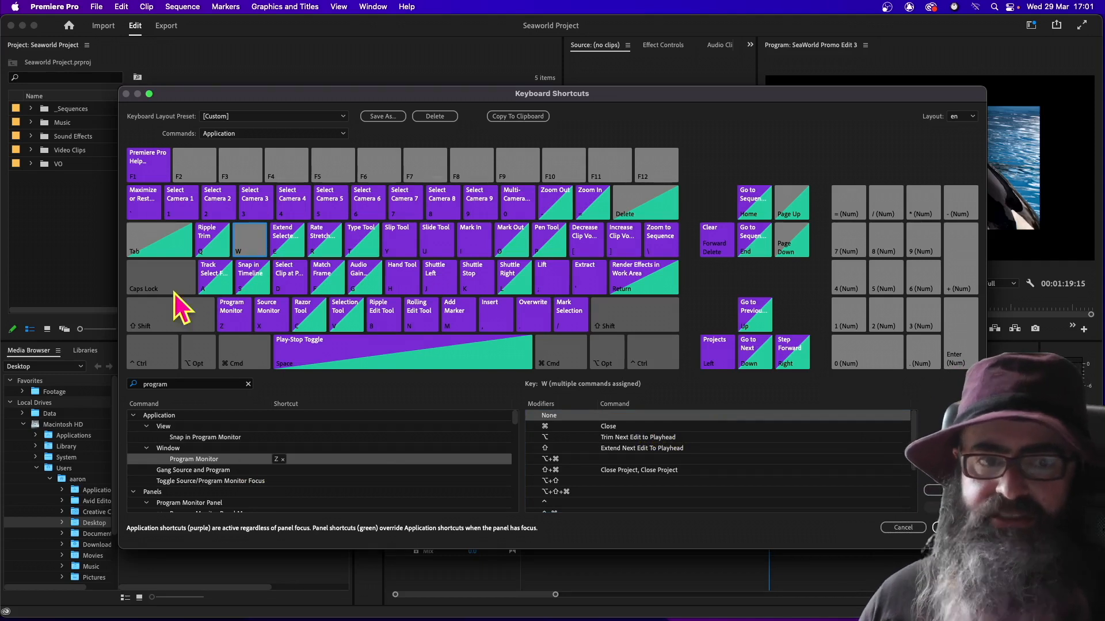
Find the Extract sequence command, assign it to the W key without modifiers and remove its apostrophe shortcut
left_click(153, 384)
mouse_move(162, 599)
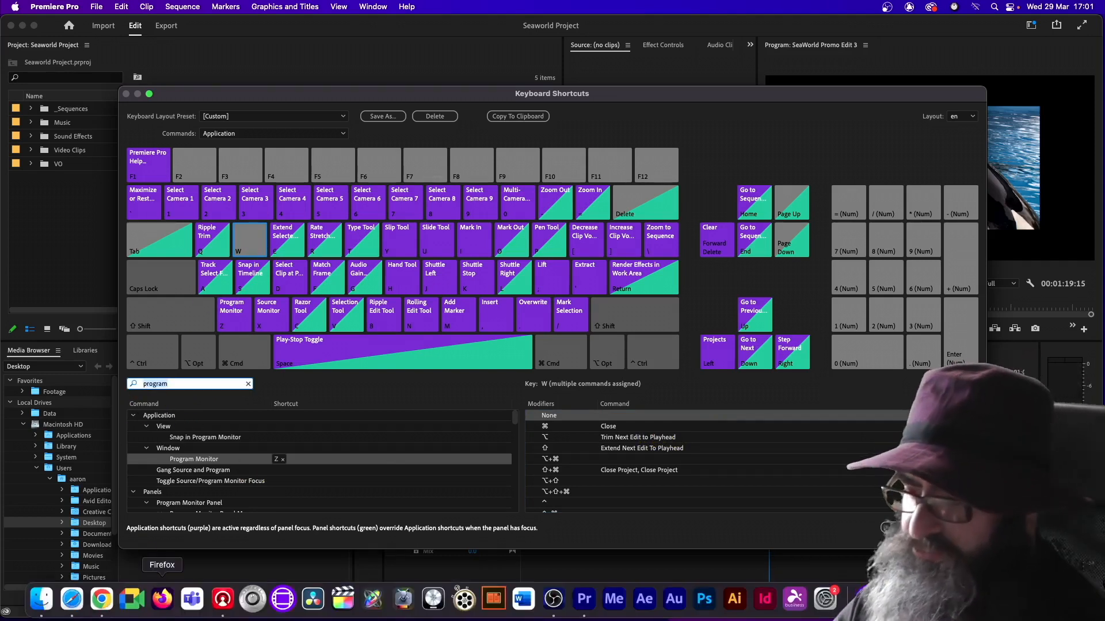
key("super+a")
type("et")
type("xtrac")
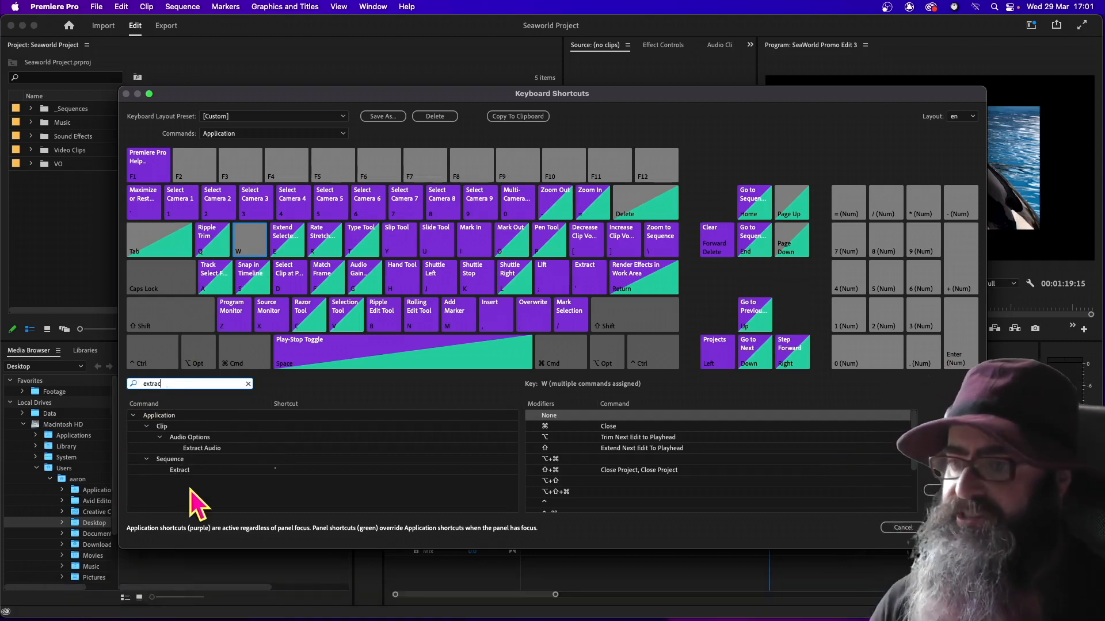
left_click(181, 470)
left_click_drag(266, 469, 608, 419)
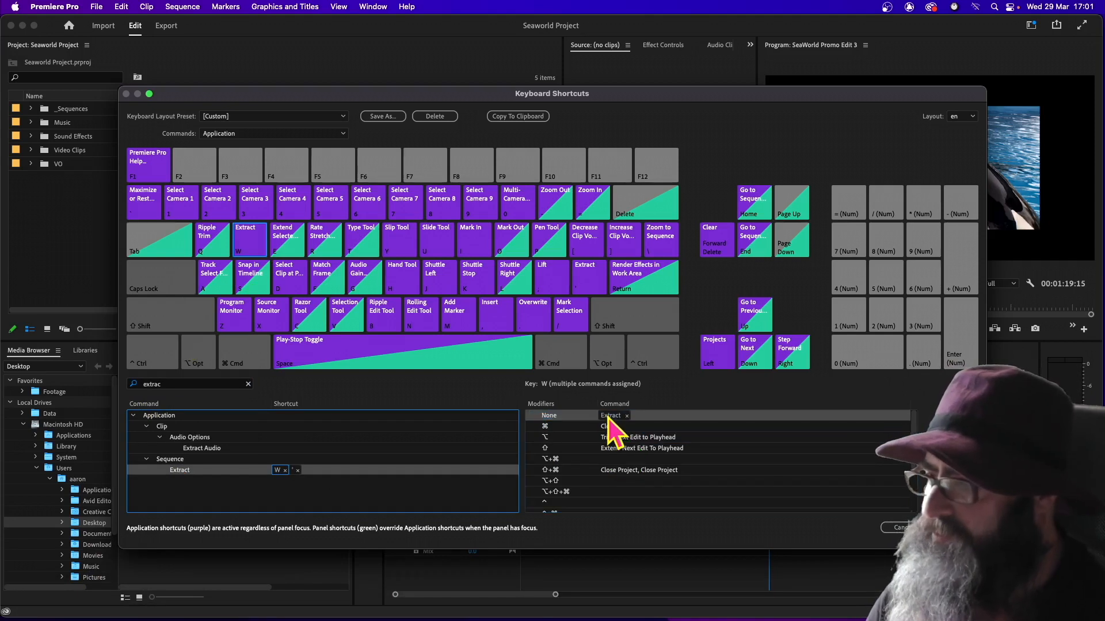
left_click(298, 472)
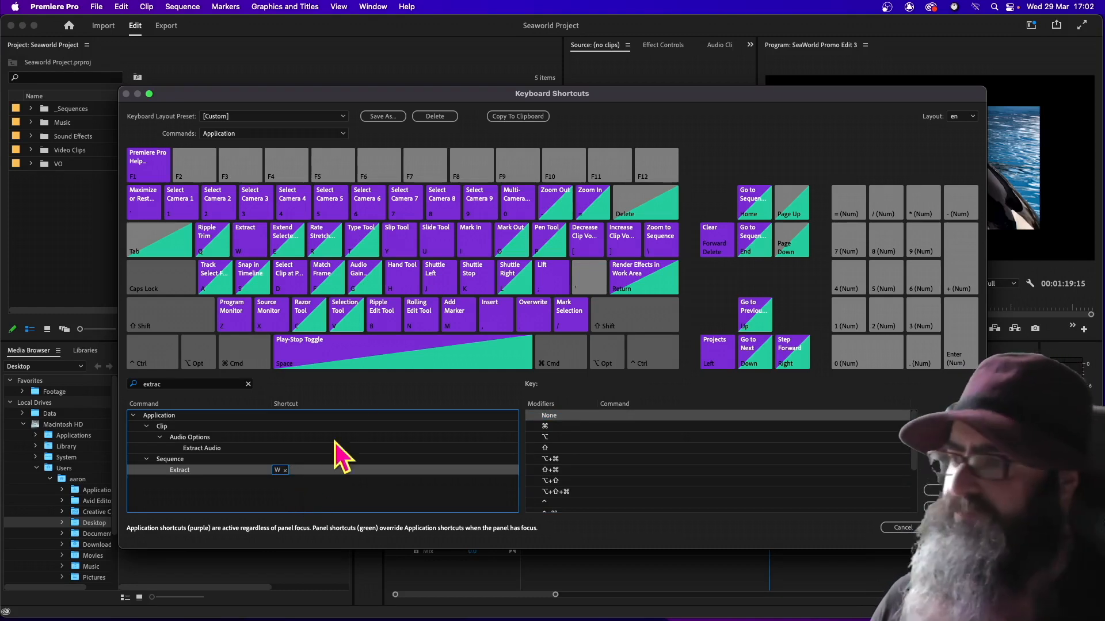
Remove every command assigned to the V key without modifiers, including Selection Tool
left_click(347, 326)
left_click(702, 416)
left_click(702, 415)
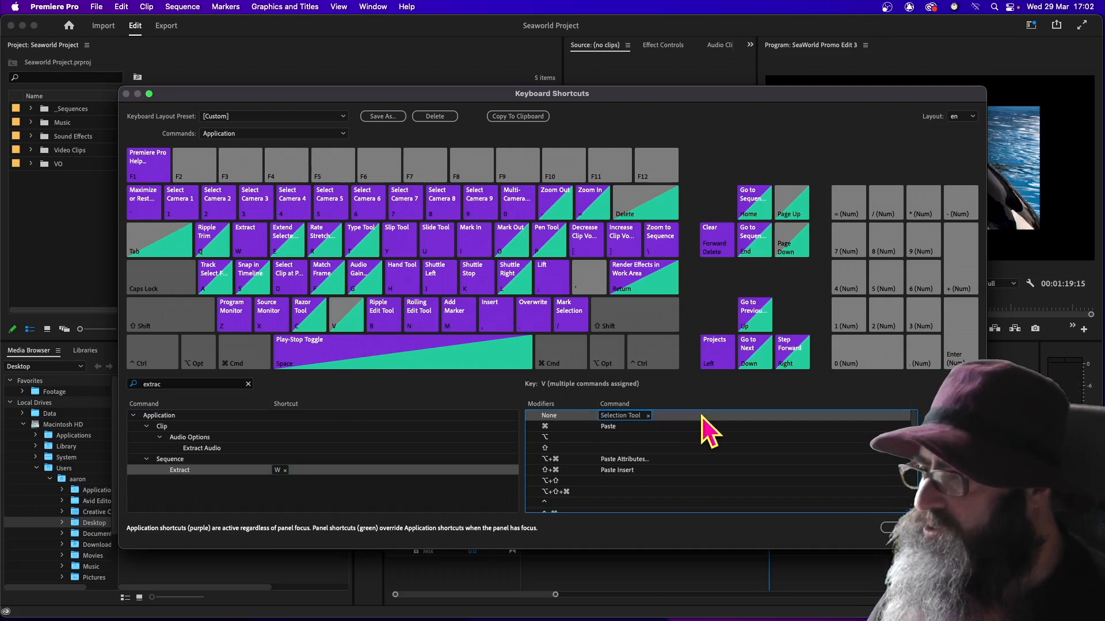
left_click(648, 415)
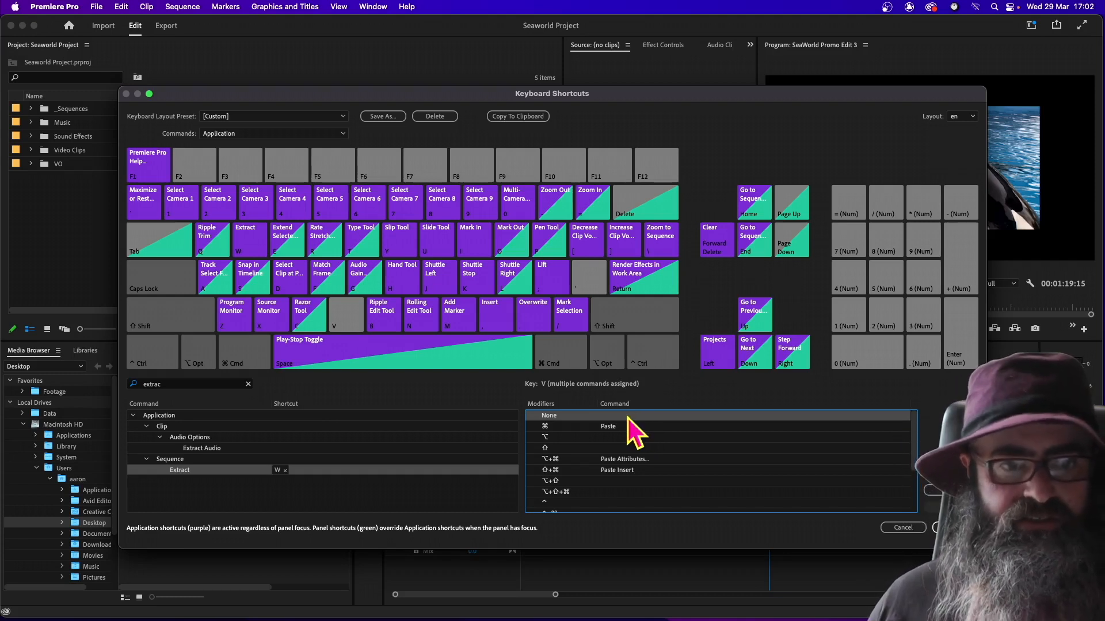
Find the Insert clip command and assign it to the V key without modifiers, keeping its comma shortcut
left_click(177, 386)
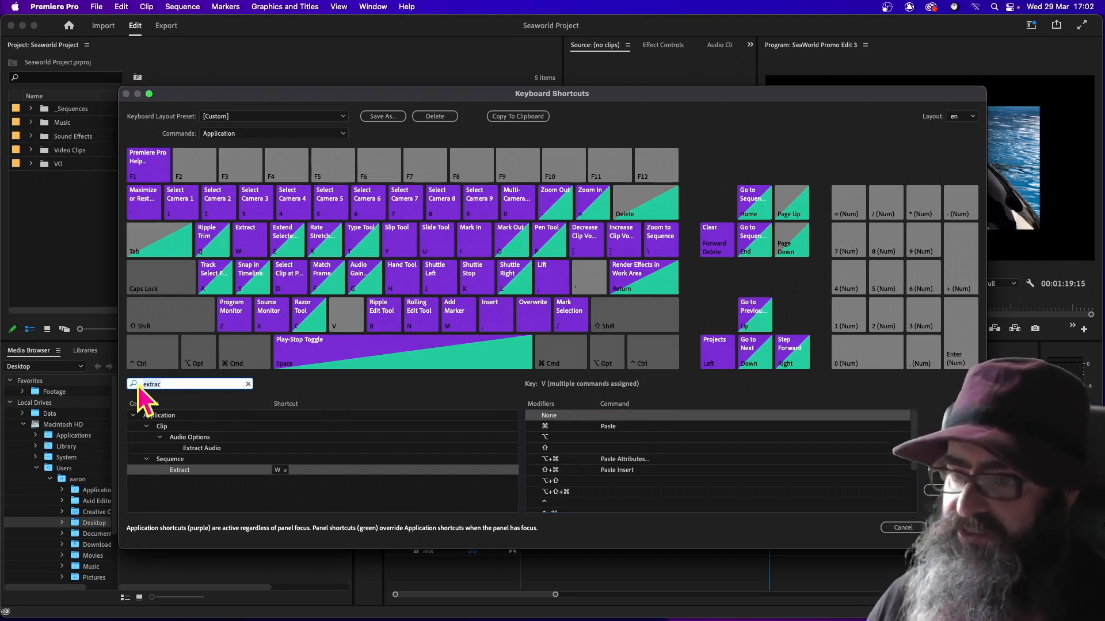
key("super+a")
type("in")
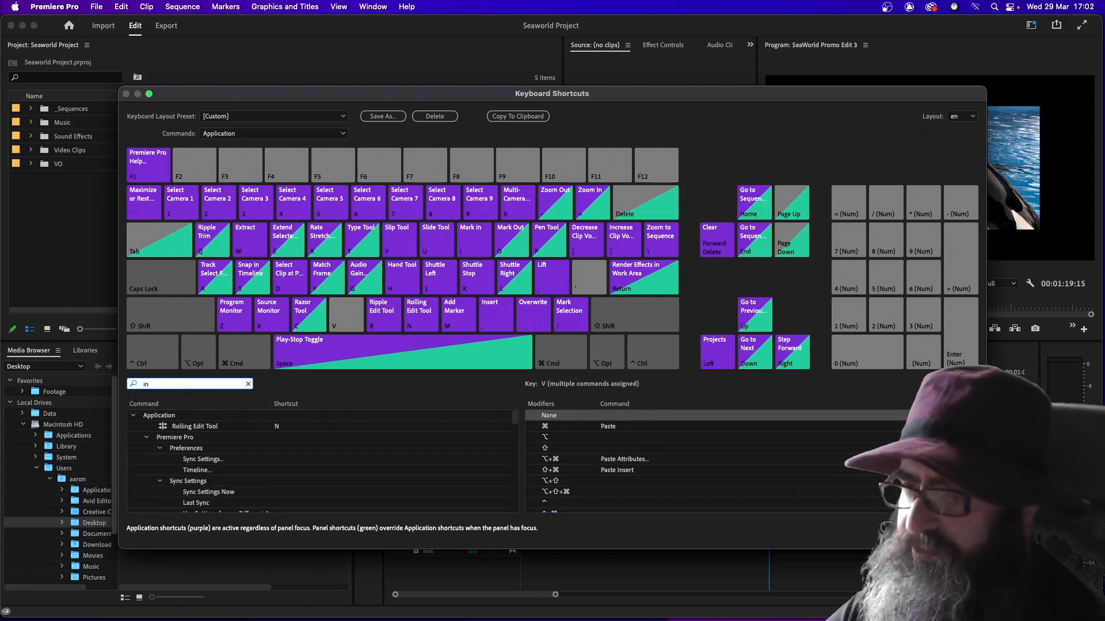
type("sert")
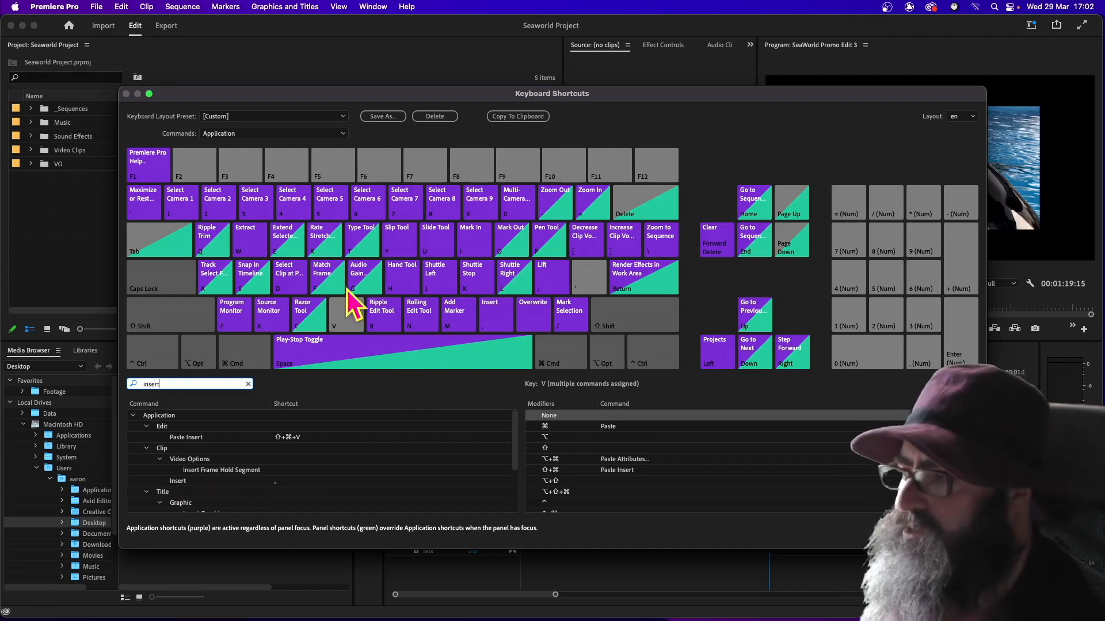
left_click(343, 321)
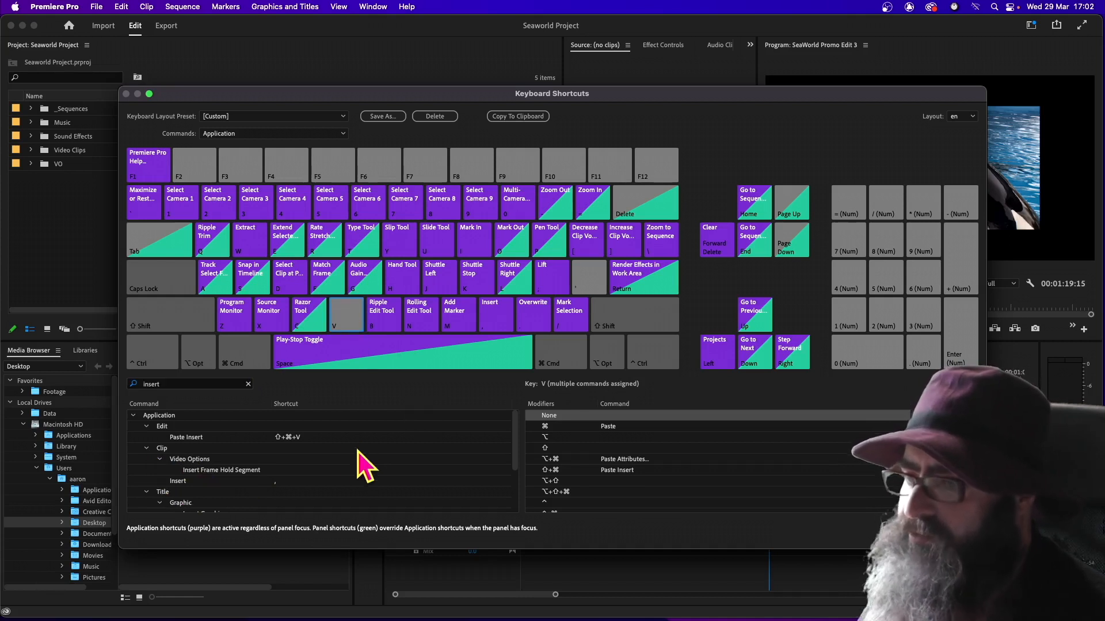
left_click_drag(185, 482, 614, 416)
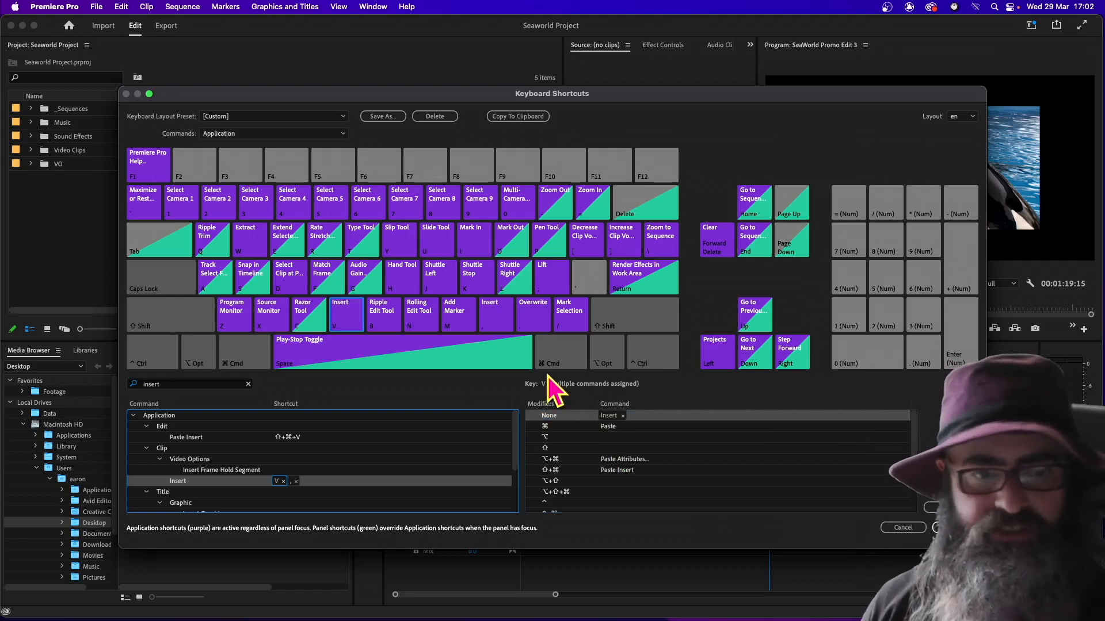
Remove Track Select Forward Tool and Arc Tool from the A key without modifiers
left_click(214, 281)
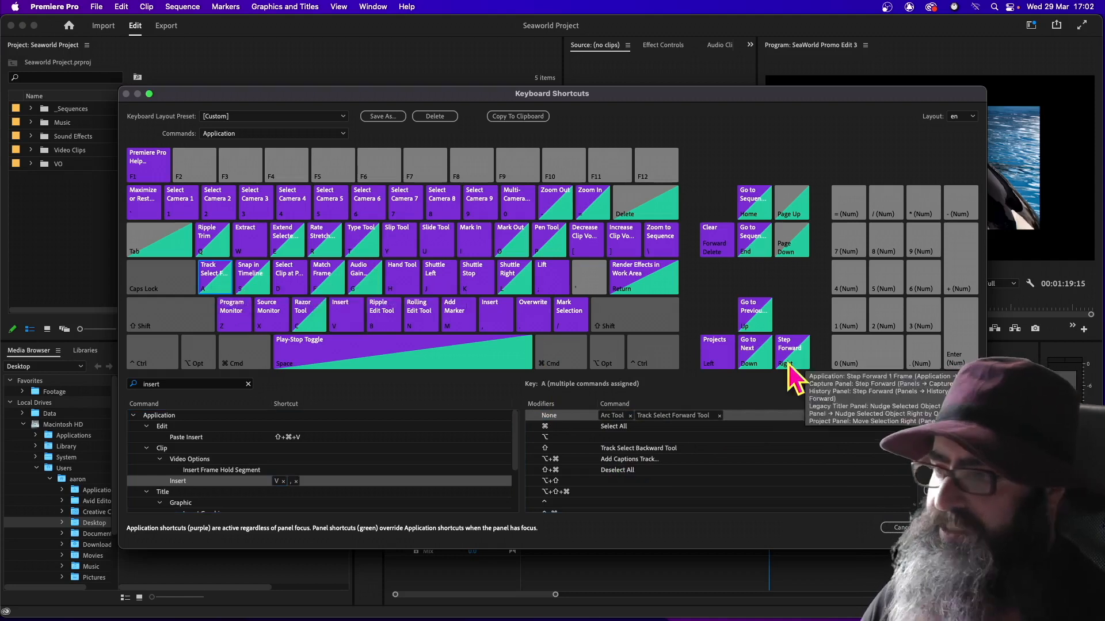
left_click(720, 416)
left_click(720, 416)
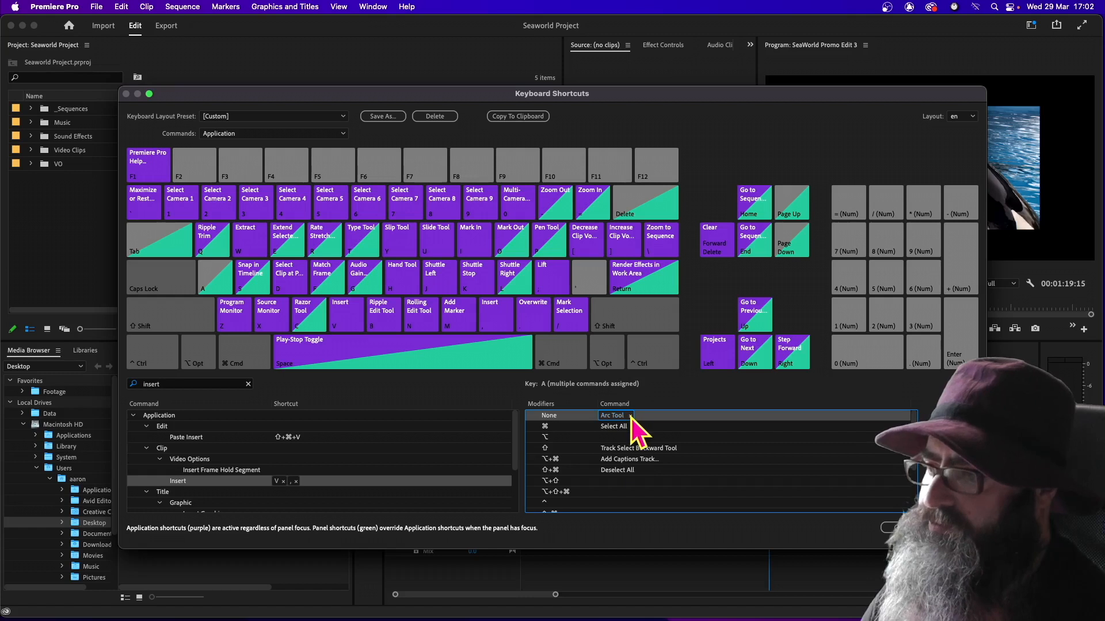
left_click(631, 416)
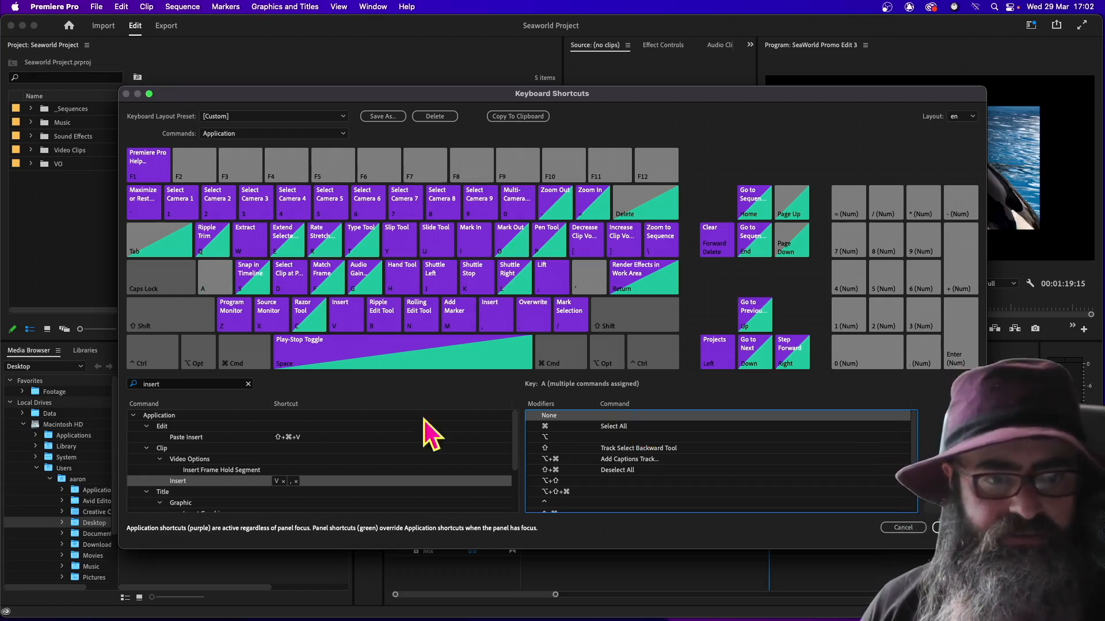
Find the Clear In and Out marker command and assign it to the A key without modifiers
double_click(168, 383)
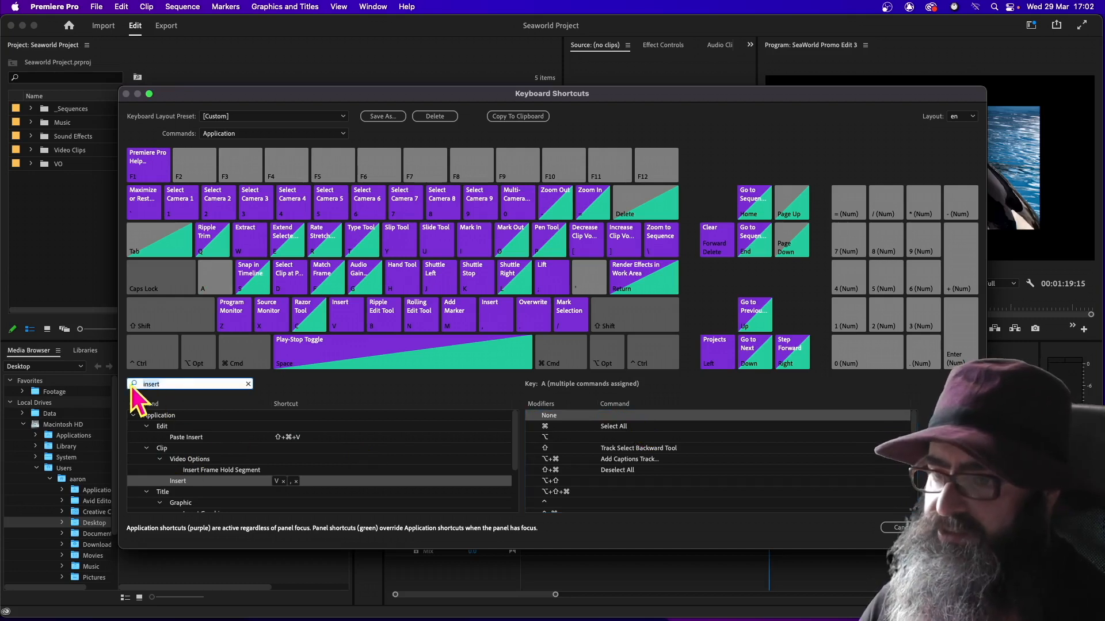
type("clear in and")
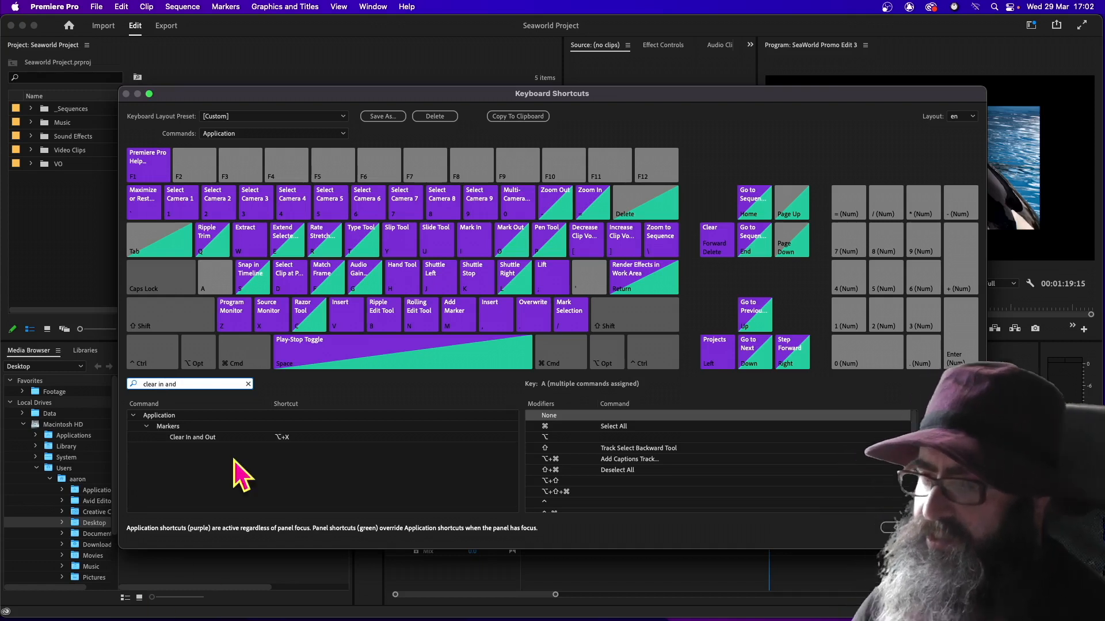
left_click(186, 440)
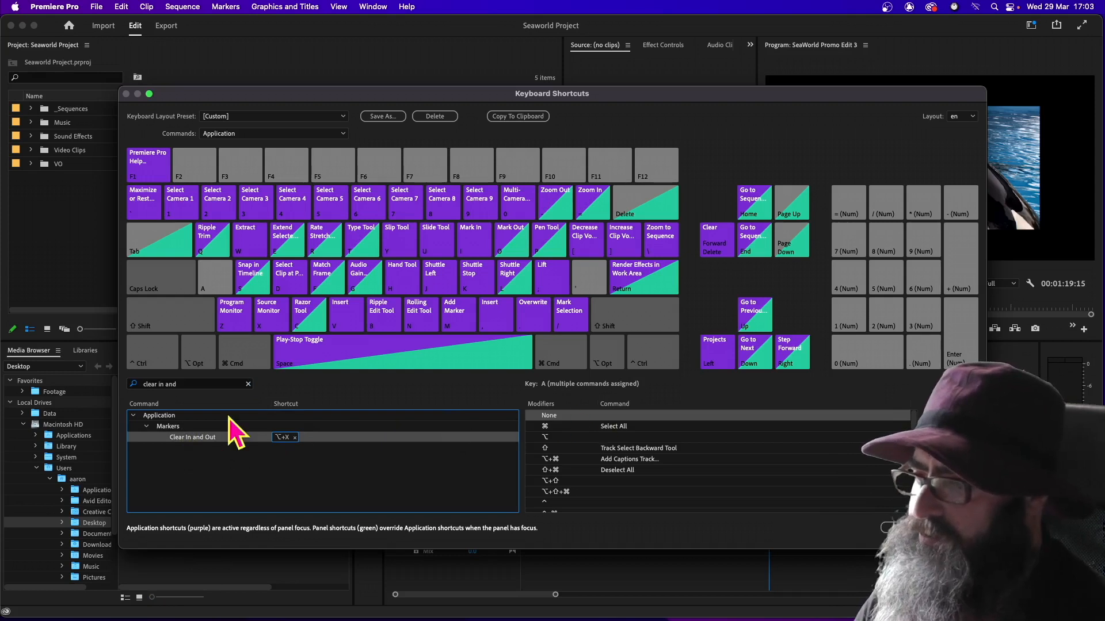
left_click(208, 277)
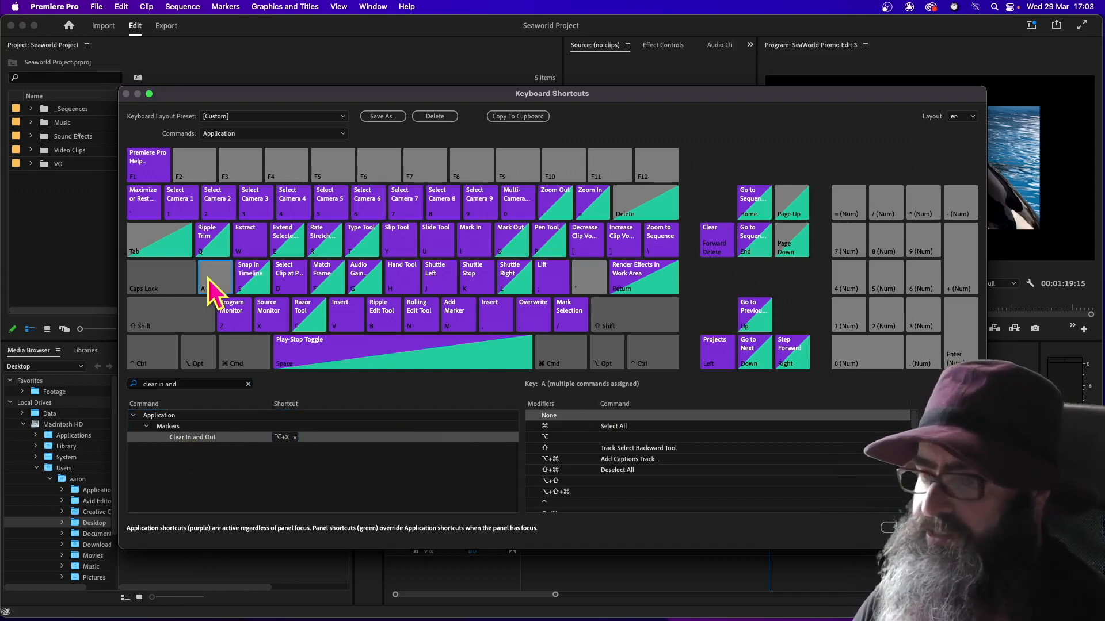
left_click_drag(195, 449, 622, 417)
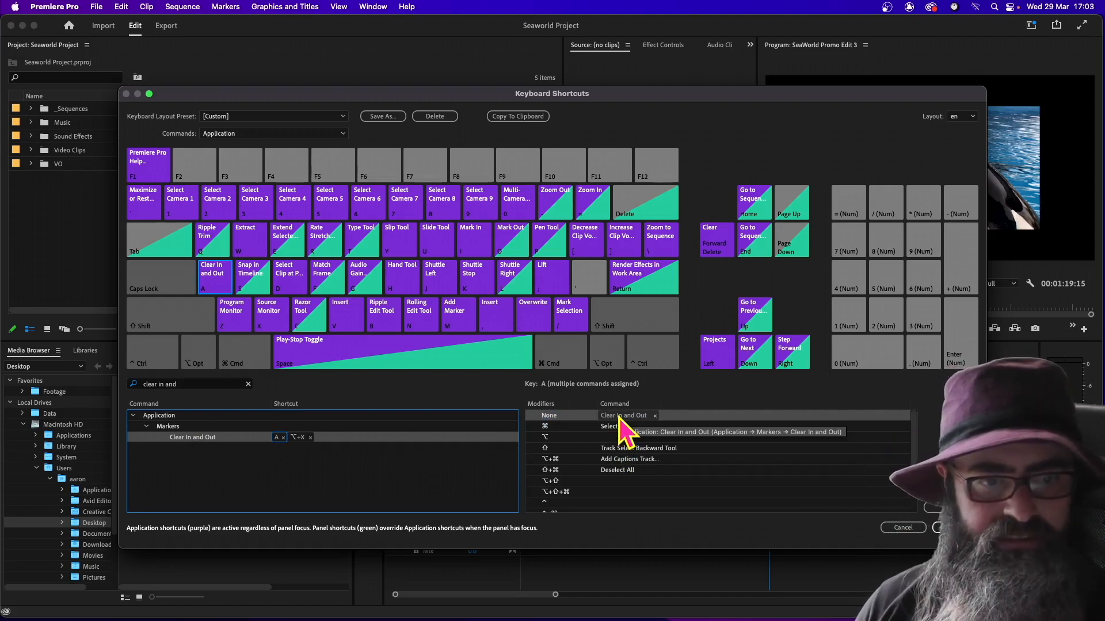
Replace Select Clip at Playhead on the unmodified D key with the Go to In marker command
left_click(286, 290)
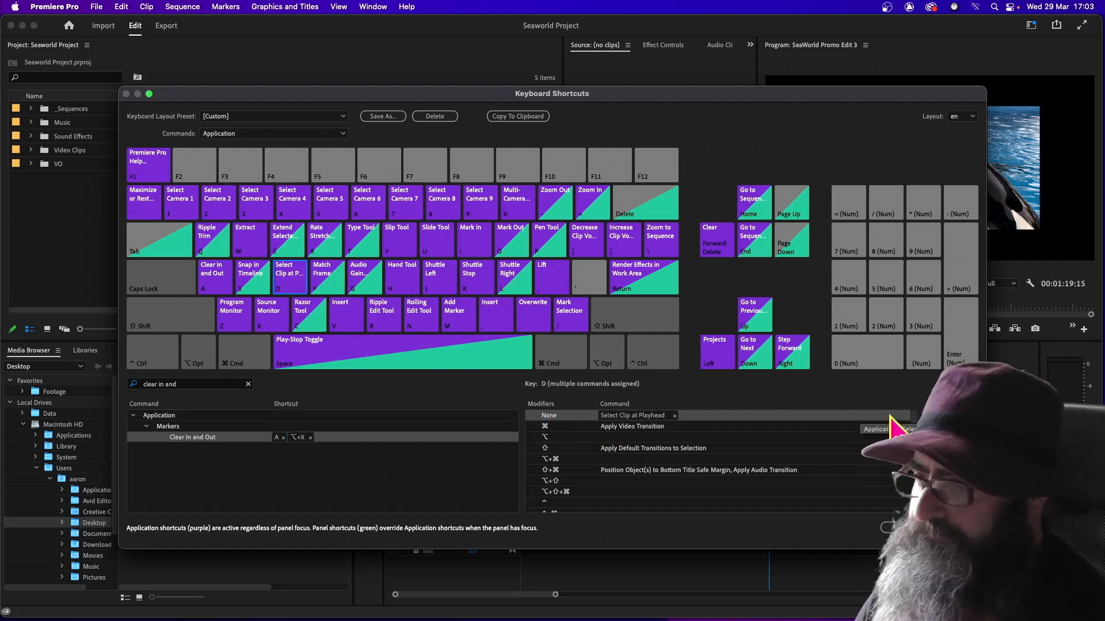
left_click(674, 416)
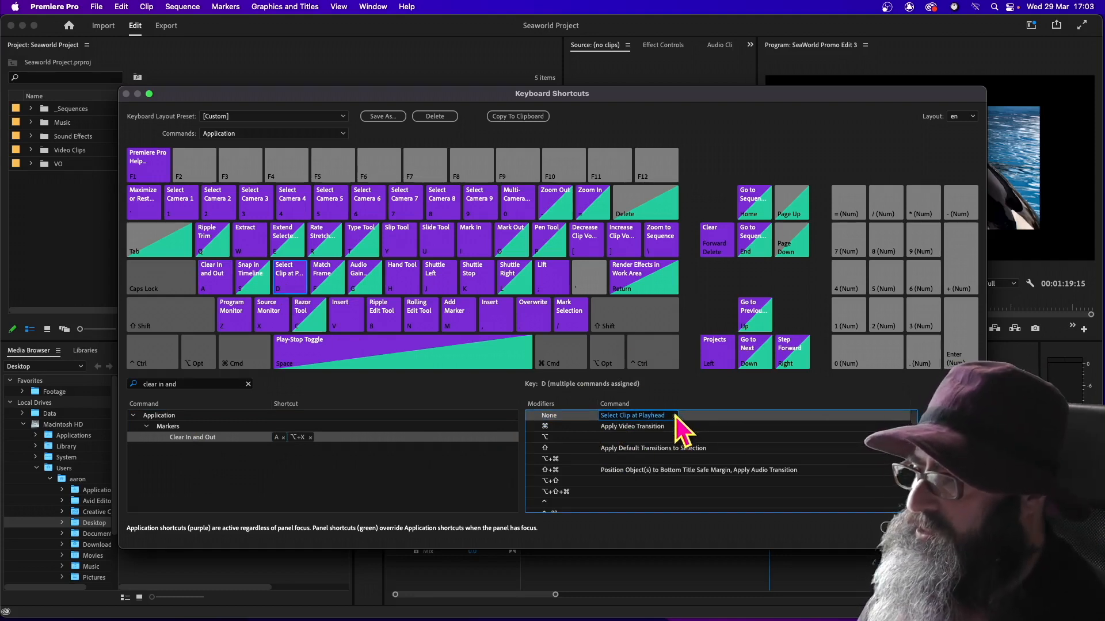
left_click(675, 416)
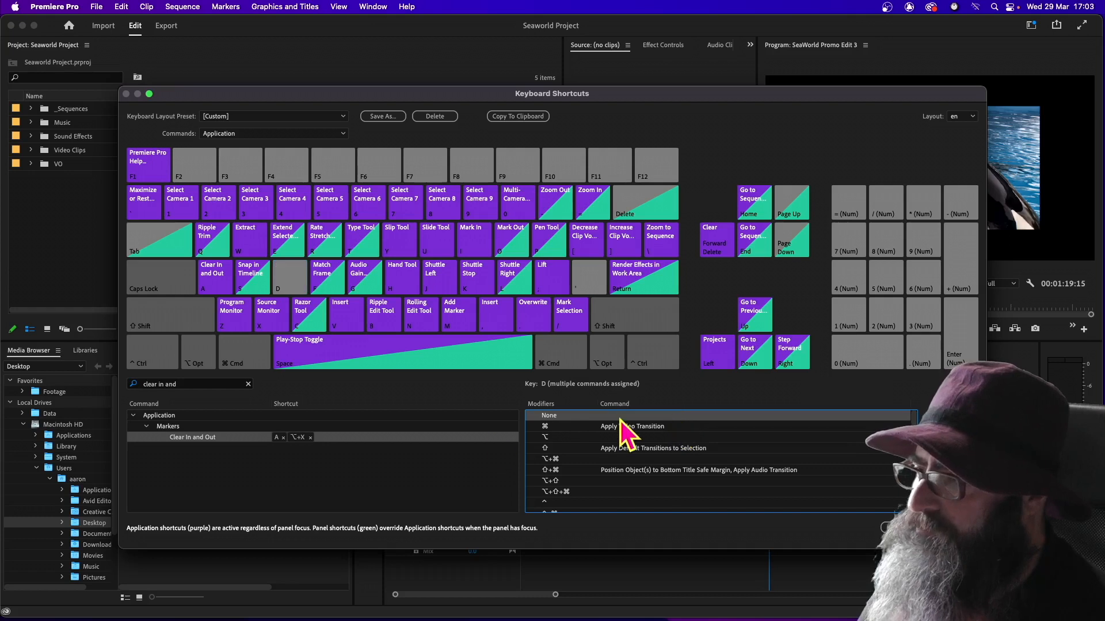
left_click(188, 384)
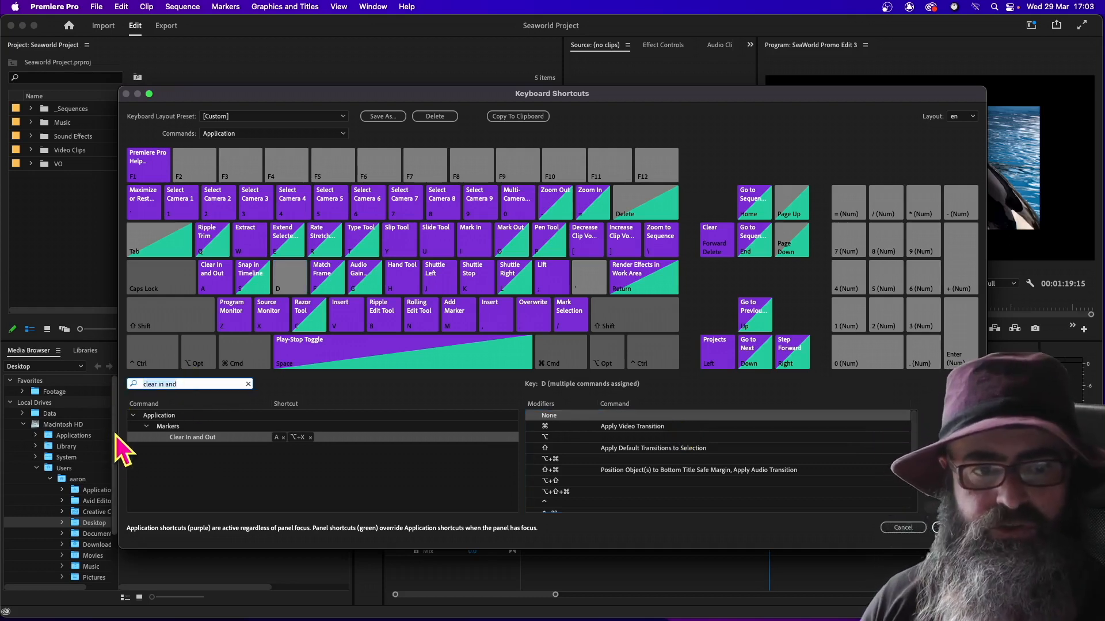
key("super+a")
type("Go to in")
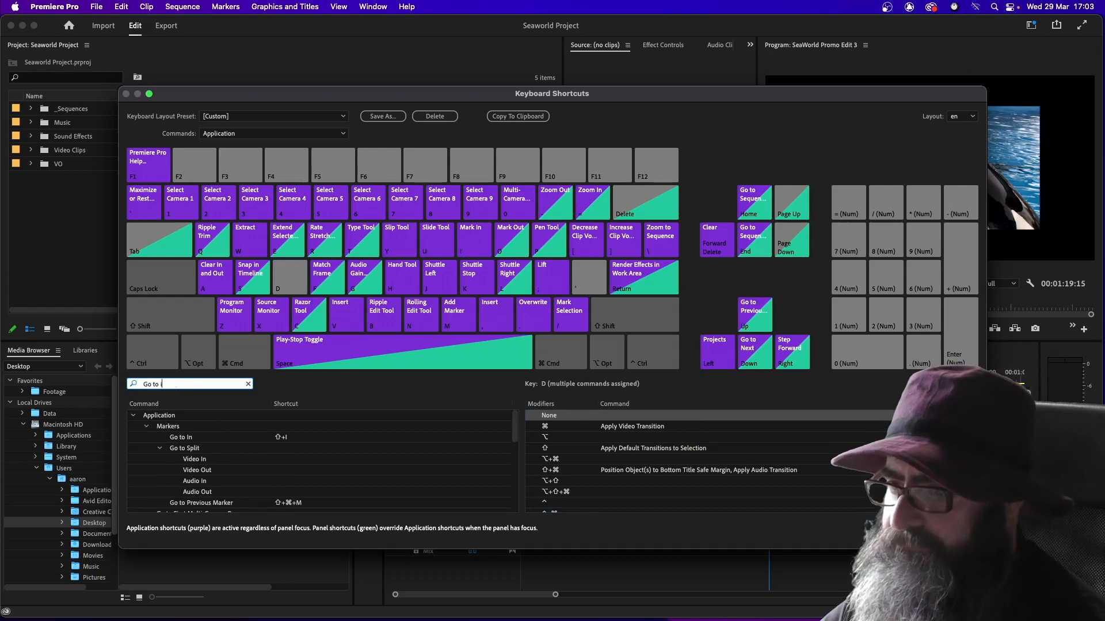
left_click(180, 437)
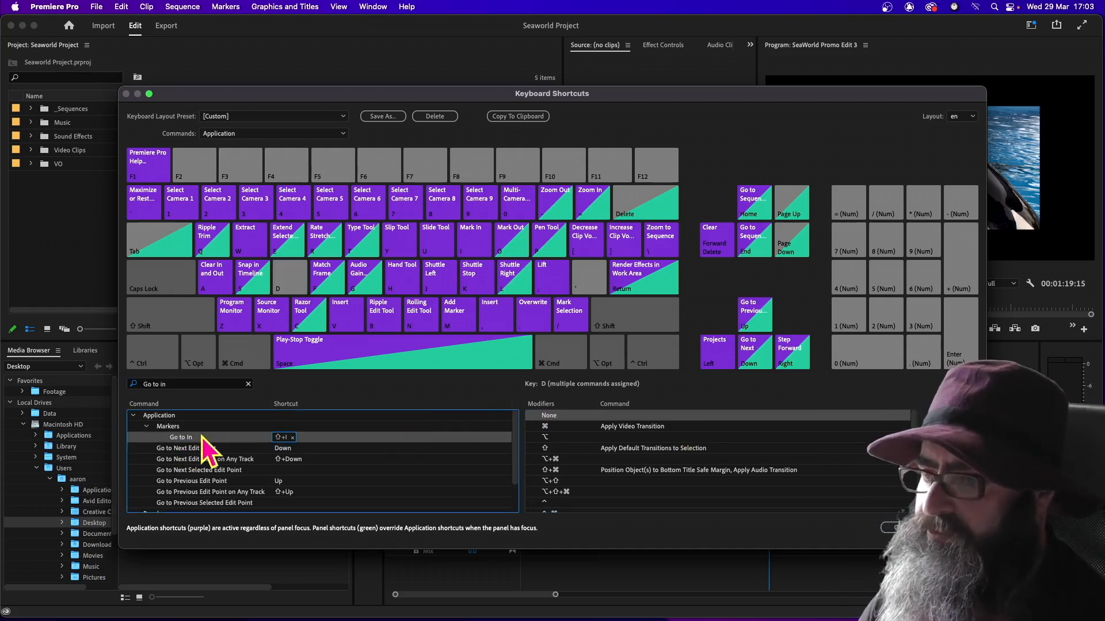
left_click_drag(183, 438, 613, 419)
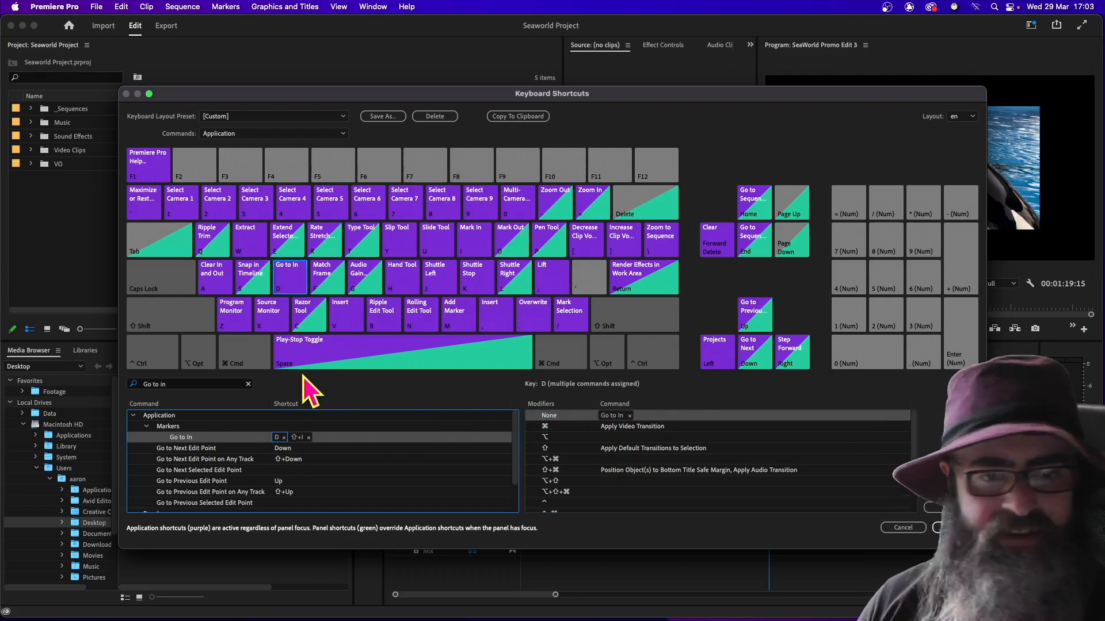
Remove every command assigned to the F key without modifiers, including Match Frame and Fast Forward
left_click(329, 278)
left_click(694, 415)
left_click(695, 415)
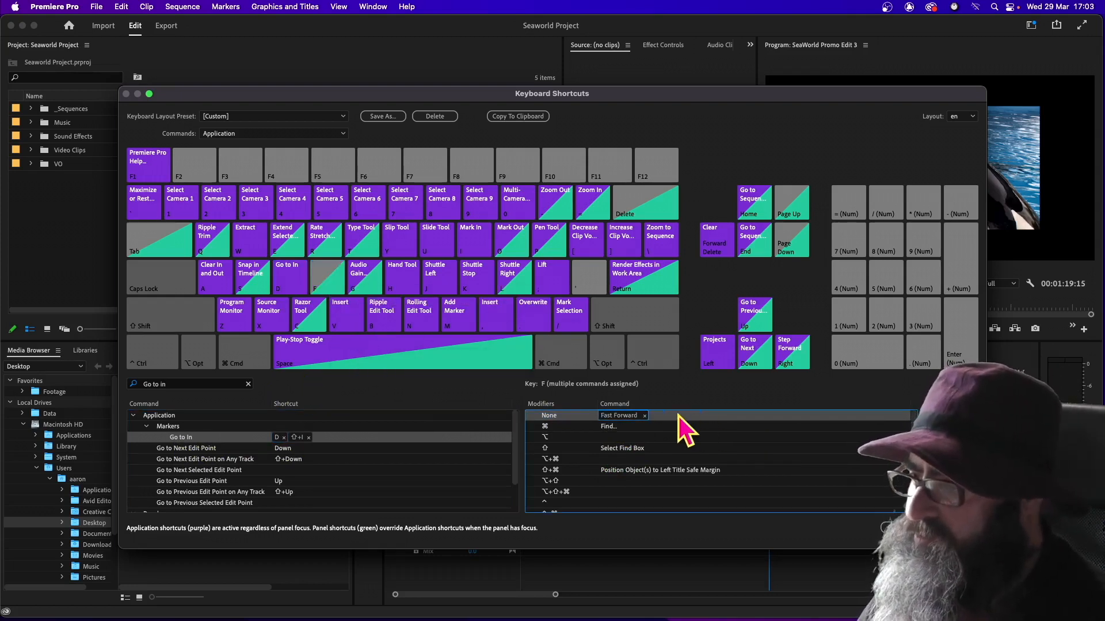
left_click(644, 416)
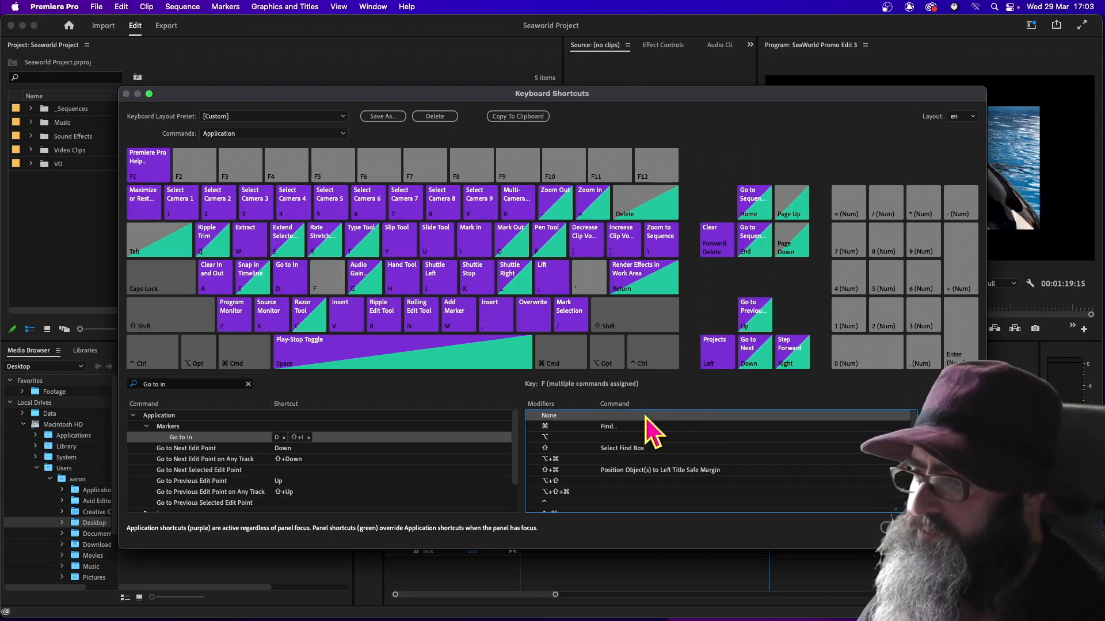
Find the Go to Out marker command and assign it to the F key without modifiers
left_click(183, 384)
key("BackSpace")
key("BackSpace")
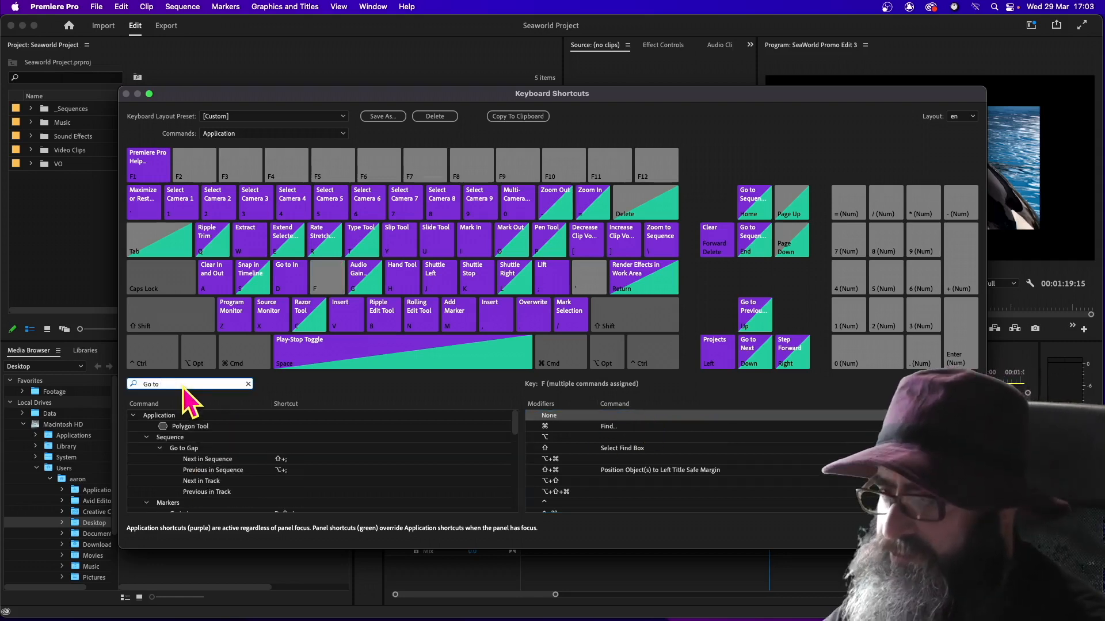
type("out")
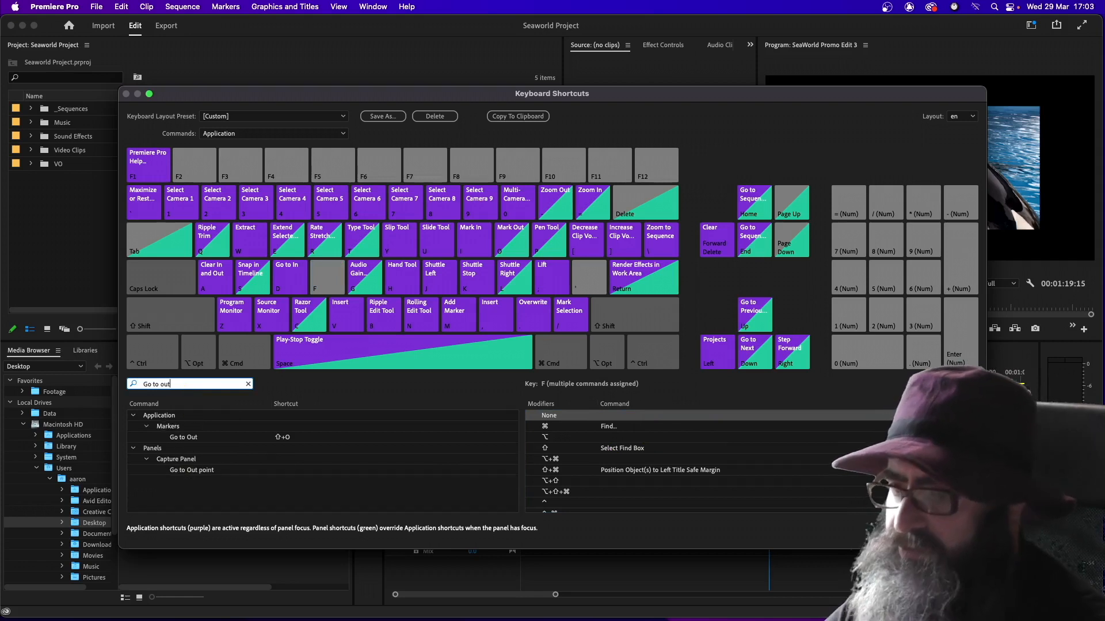
left_click(322, 287)
left_click_drag(185, 439, 596, 418)
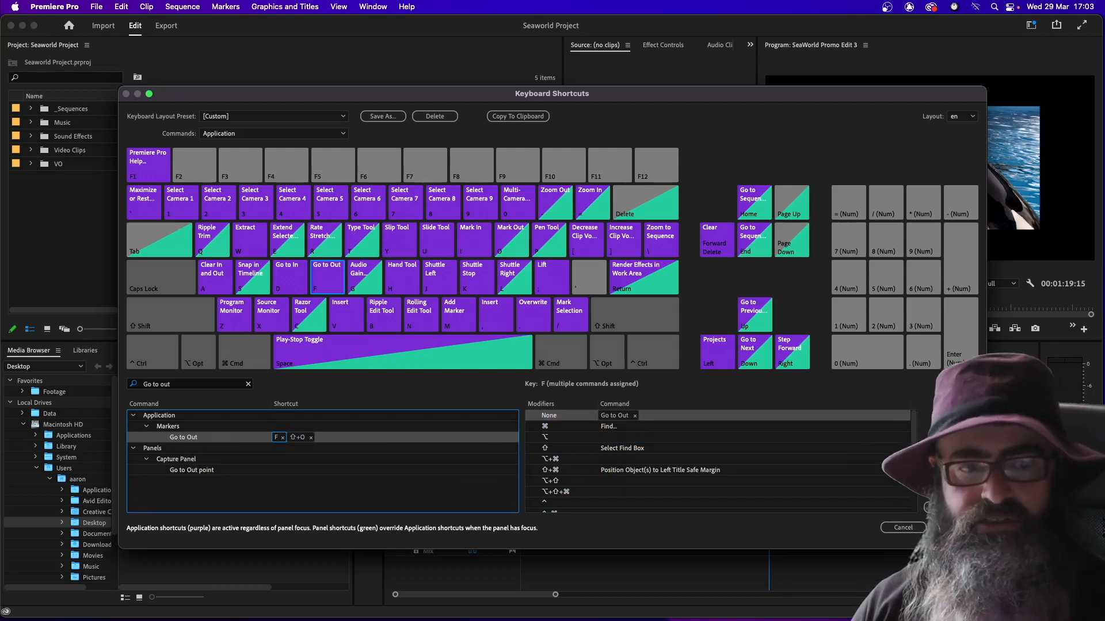
Remove every command assigned to the G key without modifiers, including Audio Gain and Record
left_click(355, 271)
left_click(676, 415)
left_click(626, 415)
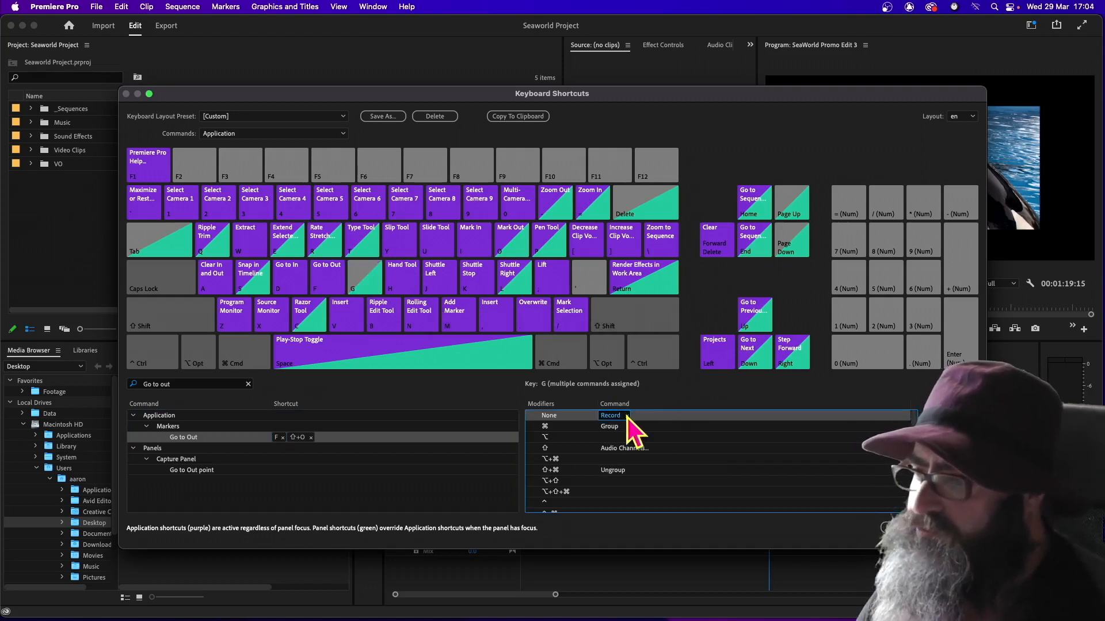
left_click(627, 417)
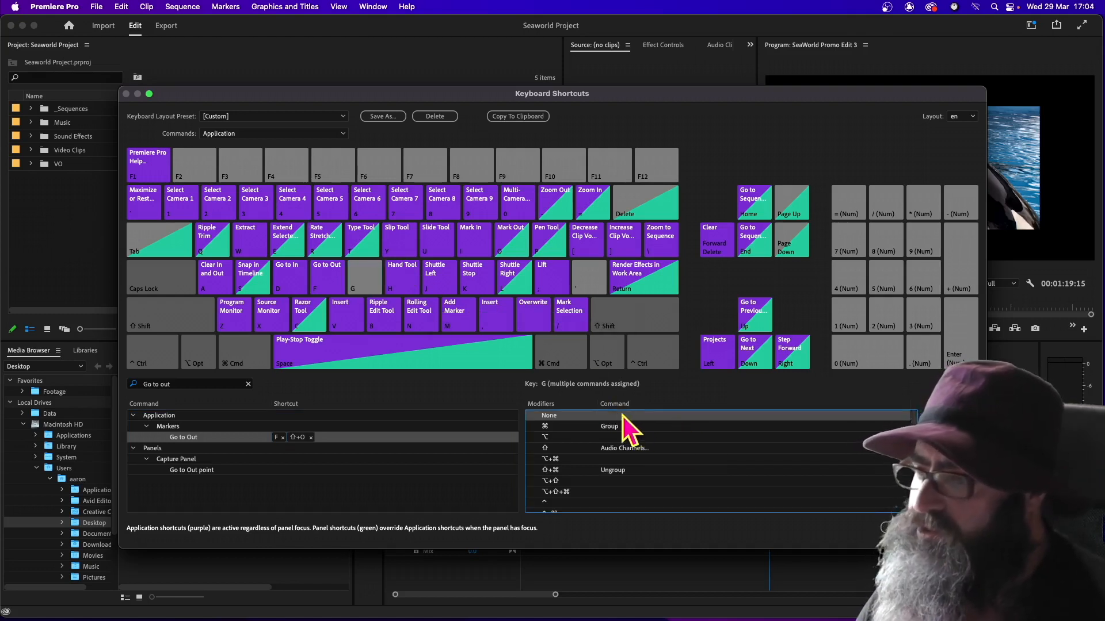
Find the Mark Out marker command and assign it to the G key without modifiers
triple_click(173, 385)
type("mark out")
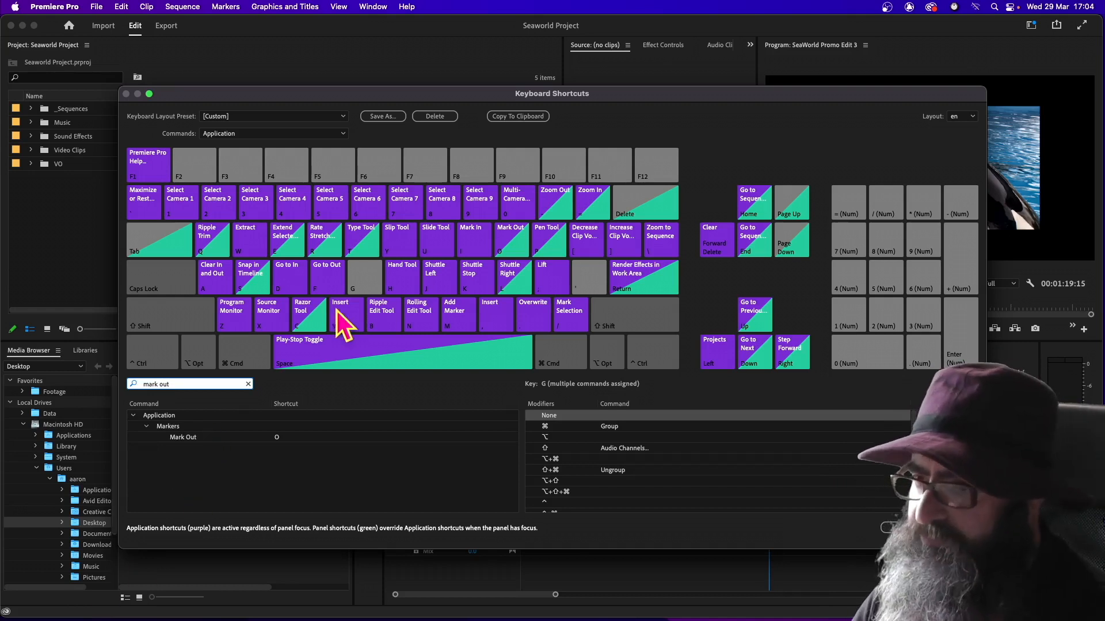
left_click(367, 278)
left_click(190, 429)
left_click(181, 437)
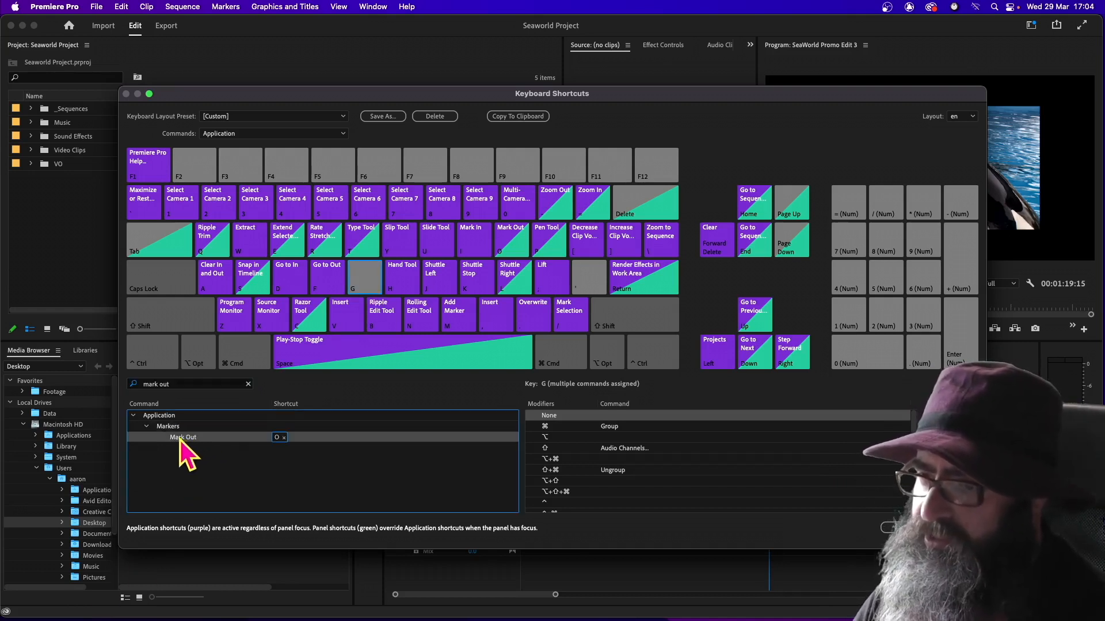
left_click_drag(287, 413, 592, 413)
left_click_drag(607, 414, 610, 424)
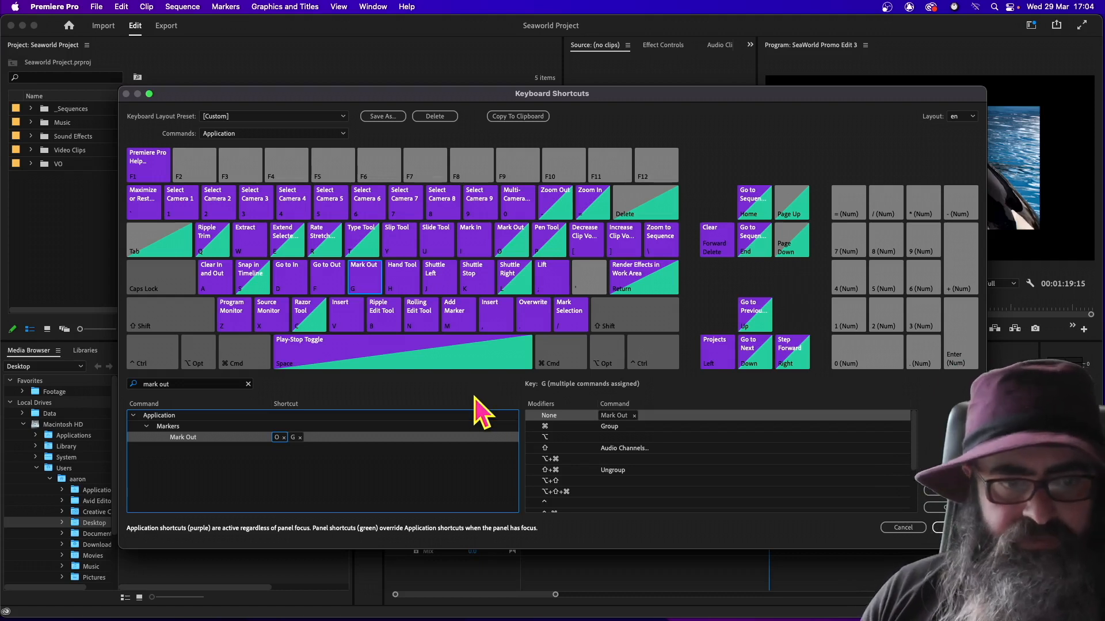
Remove both Pen Tool assignments from the P key without modifiers
left_click(548, 247)
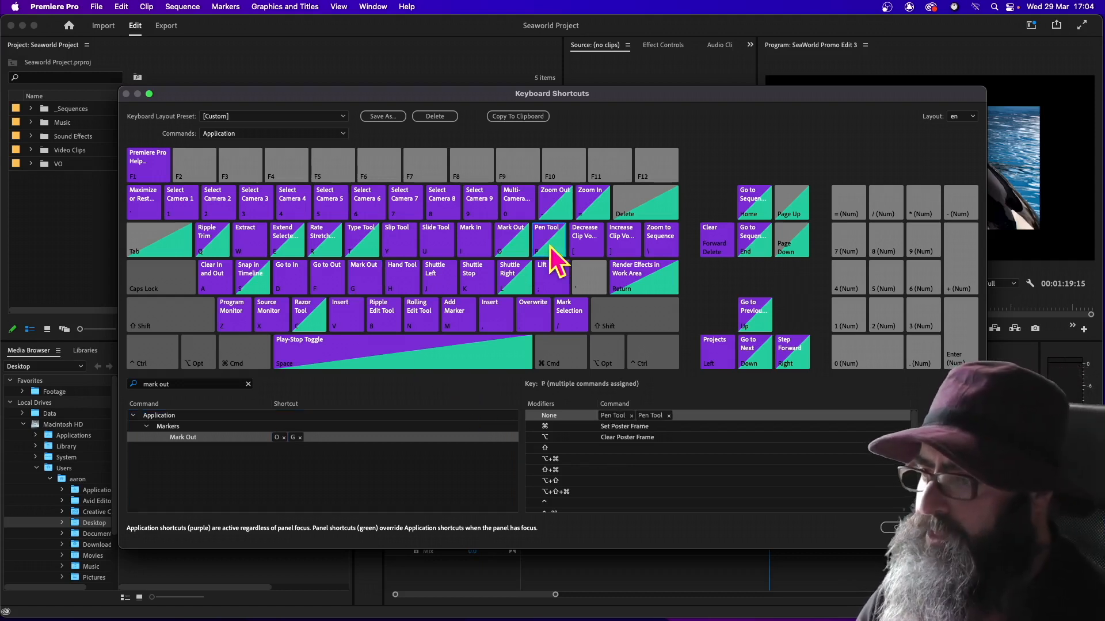
left_click(669, 416)
left_click(669, 416)
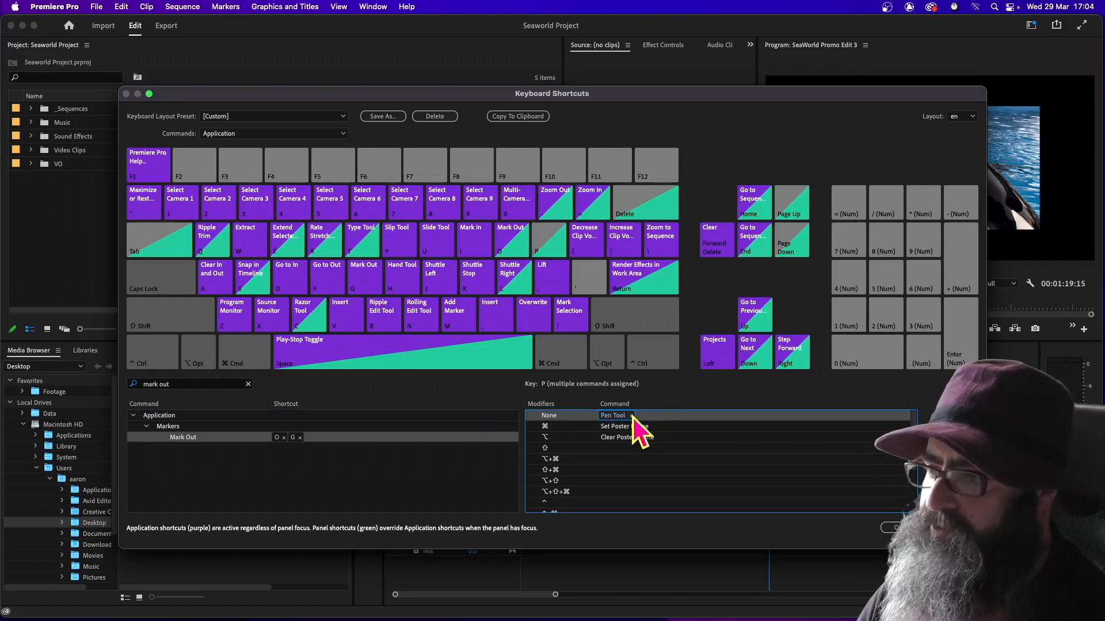
left_click(632, 416)
Find the Play In to Out command, assign it to the unmodified P key, and delete its Option+K shortcut
left_click_drag(173, 384, 123, 385)
type("play i")
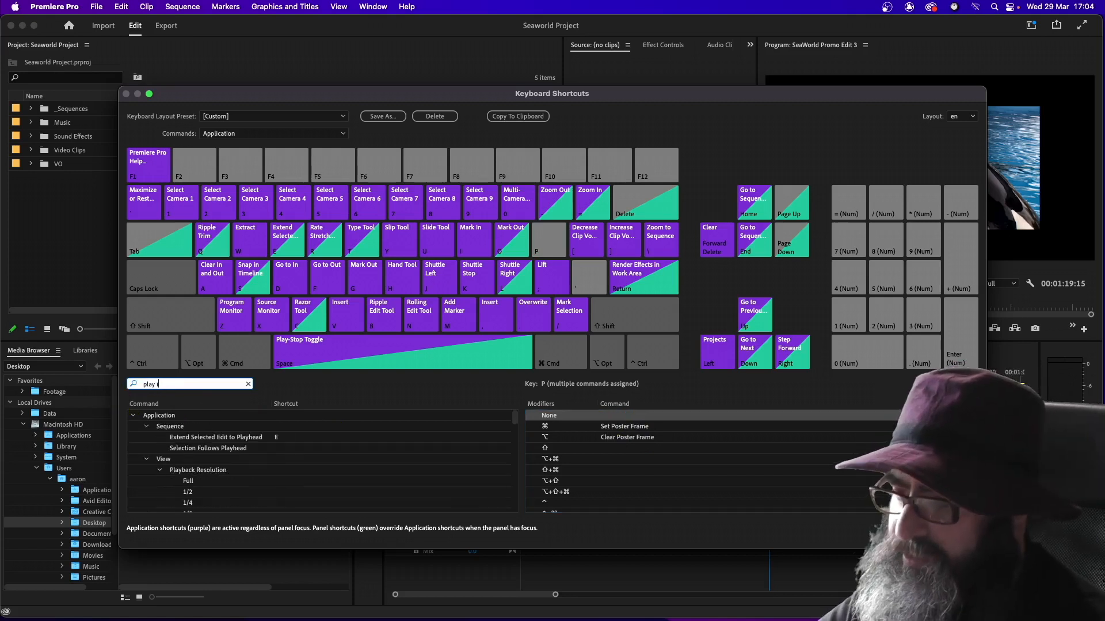
type("n t")
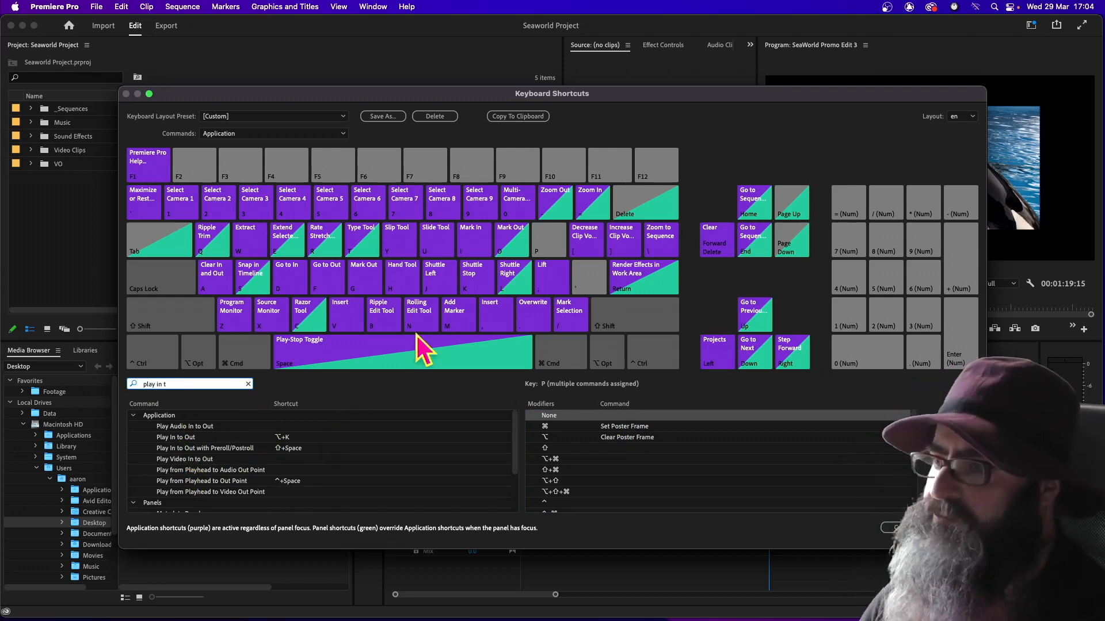
left_click(546, 243)
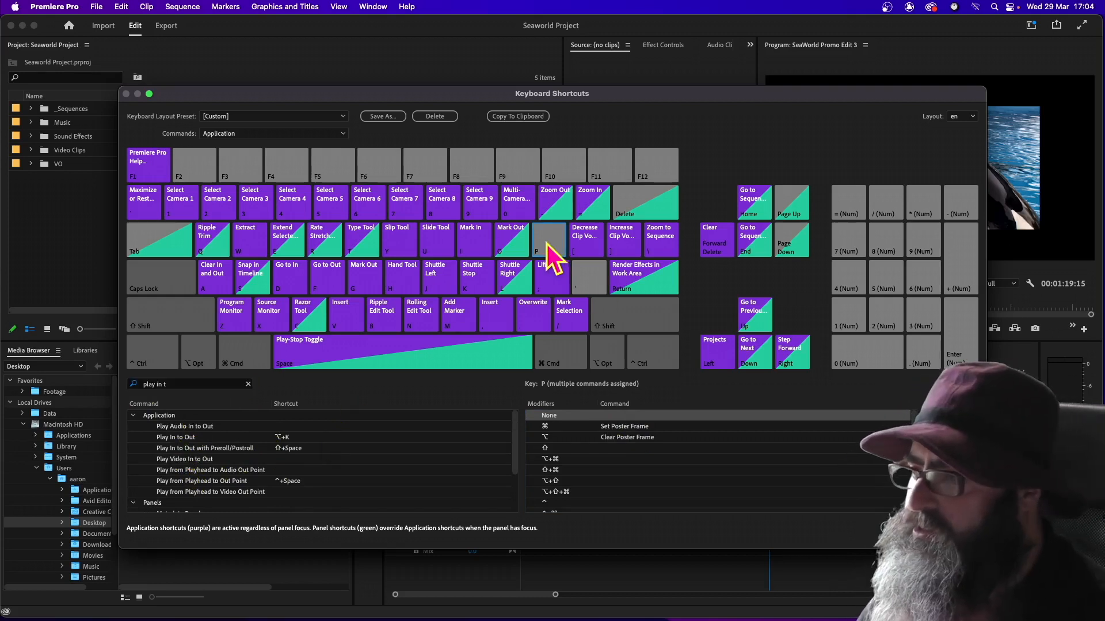
left_click(164, 438)
left_click_drag(285, 436, 615, 416)
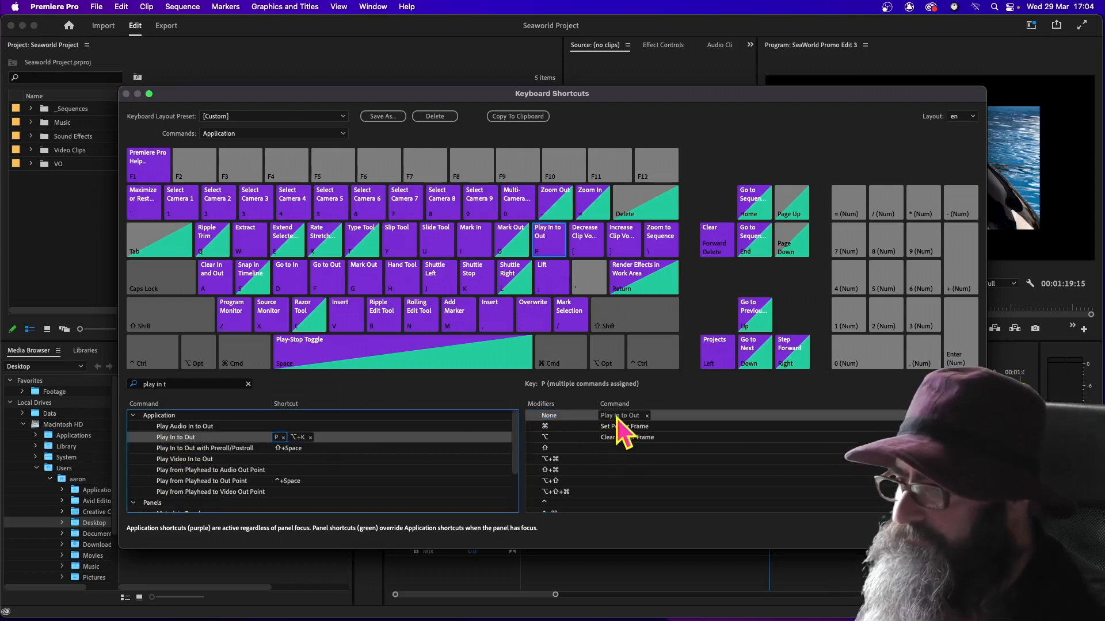
left_click(311, 439)
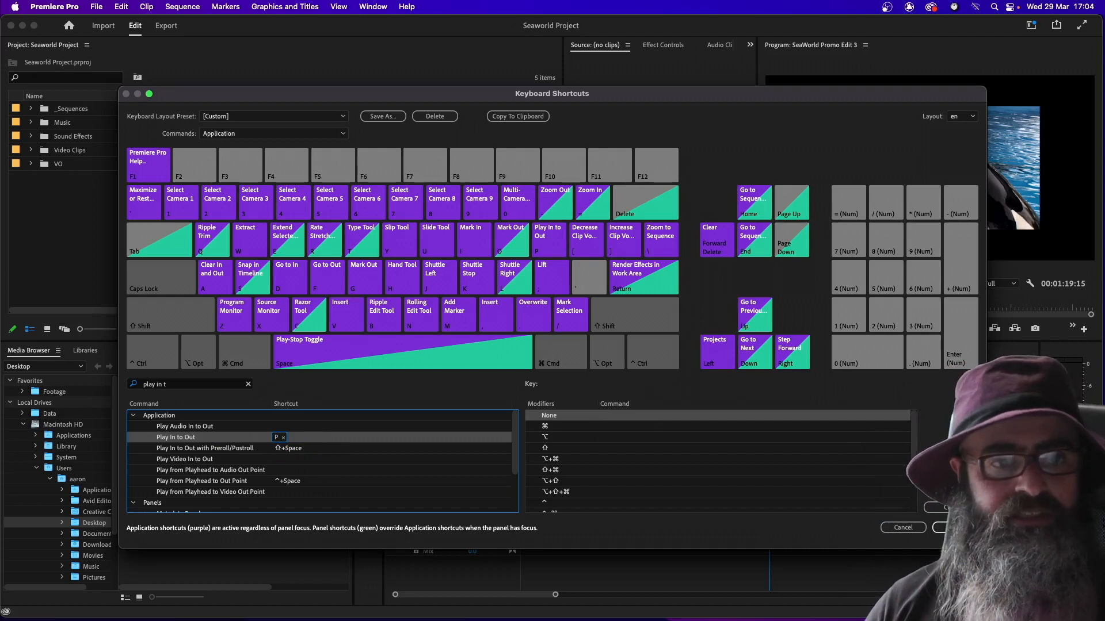
Remove Rate Stretch Tool, Rewind and Rectangle Tool from the R key without modifiers
left_click(323, 240)
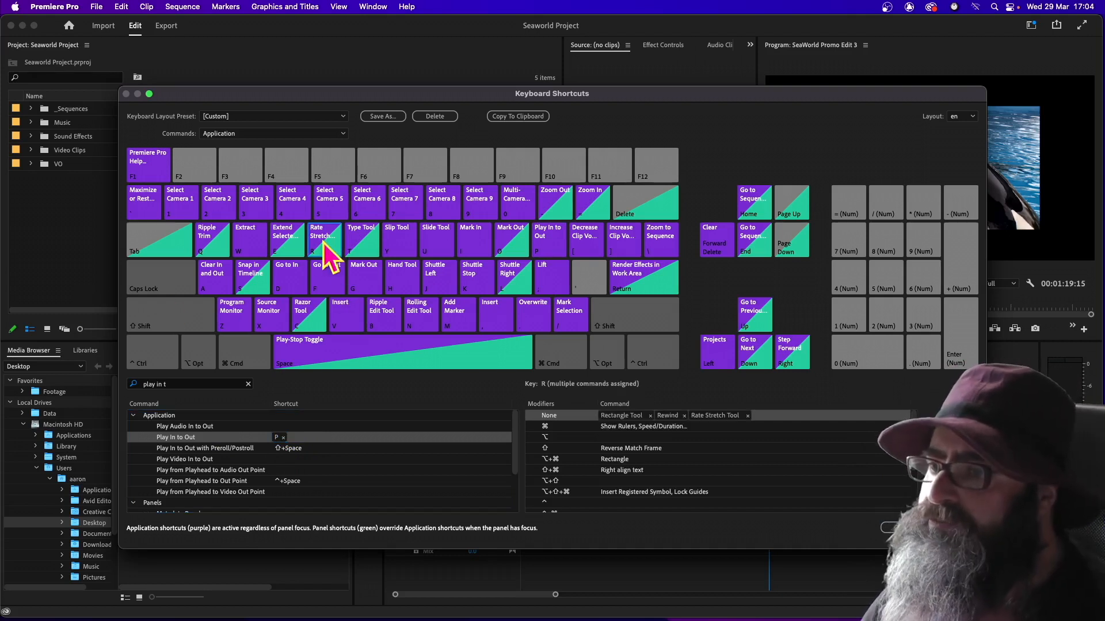
left_click(747, 416)
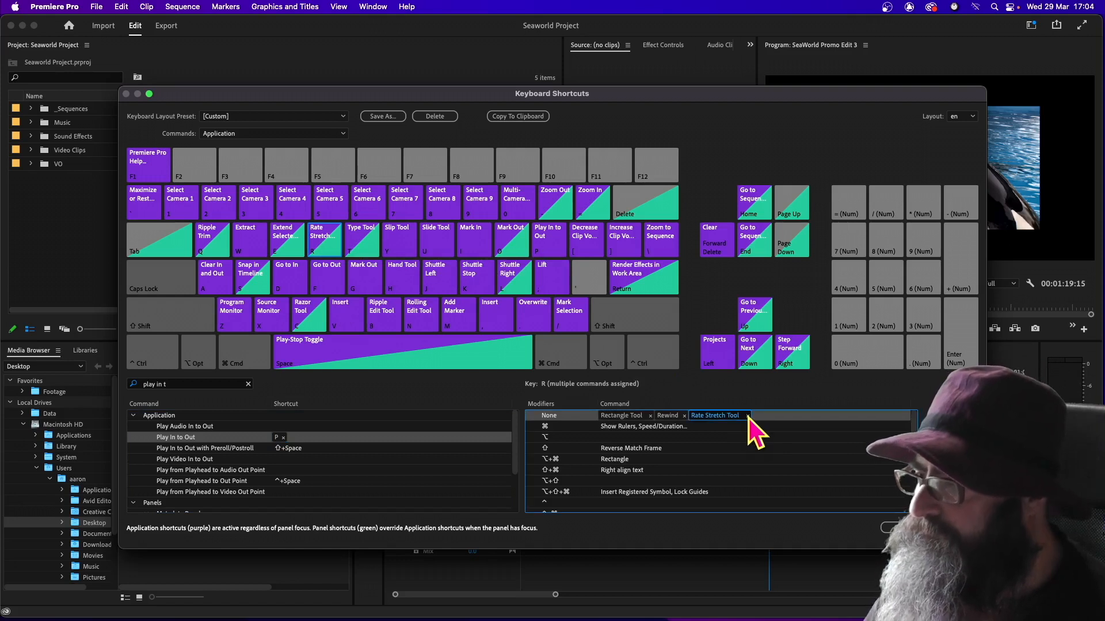
left_click(748, 416)
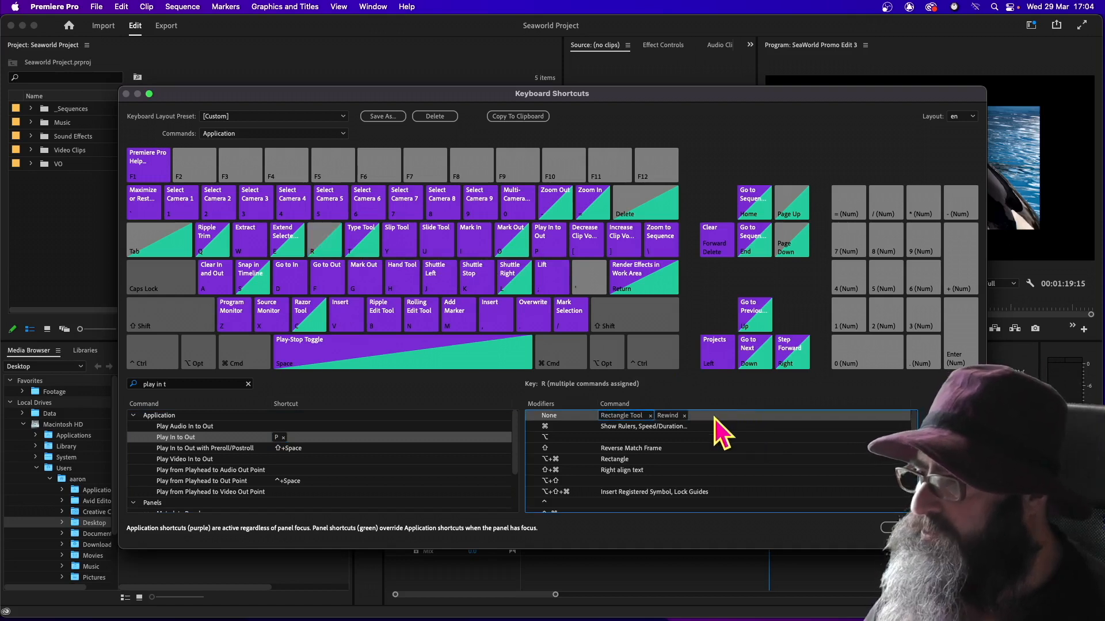
left_click(650, 415)
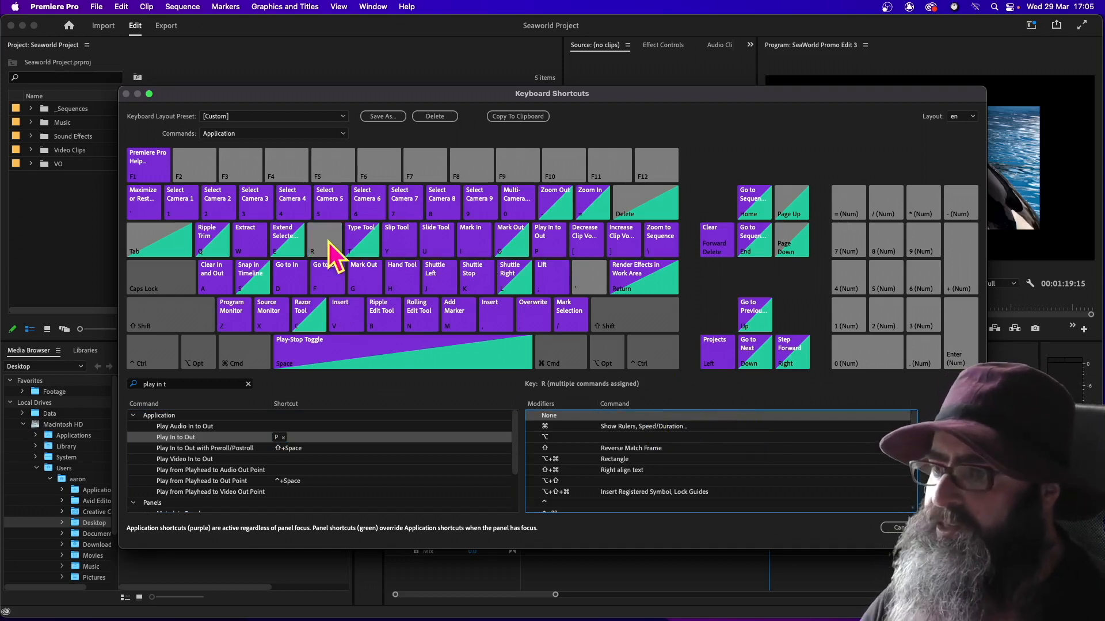
Find the Go to Previous Edit Point command and assign it to the R key without modifiers
left_click(176, 385)
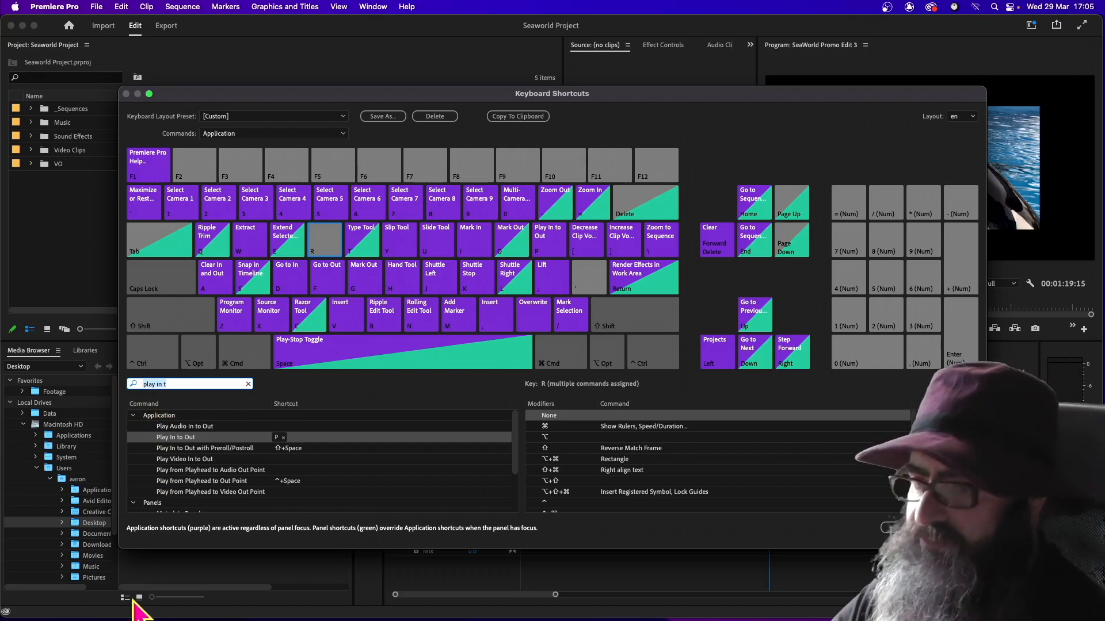
key("super+a")
type("go to pre")
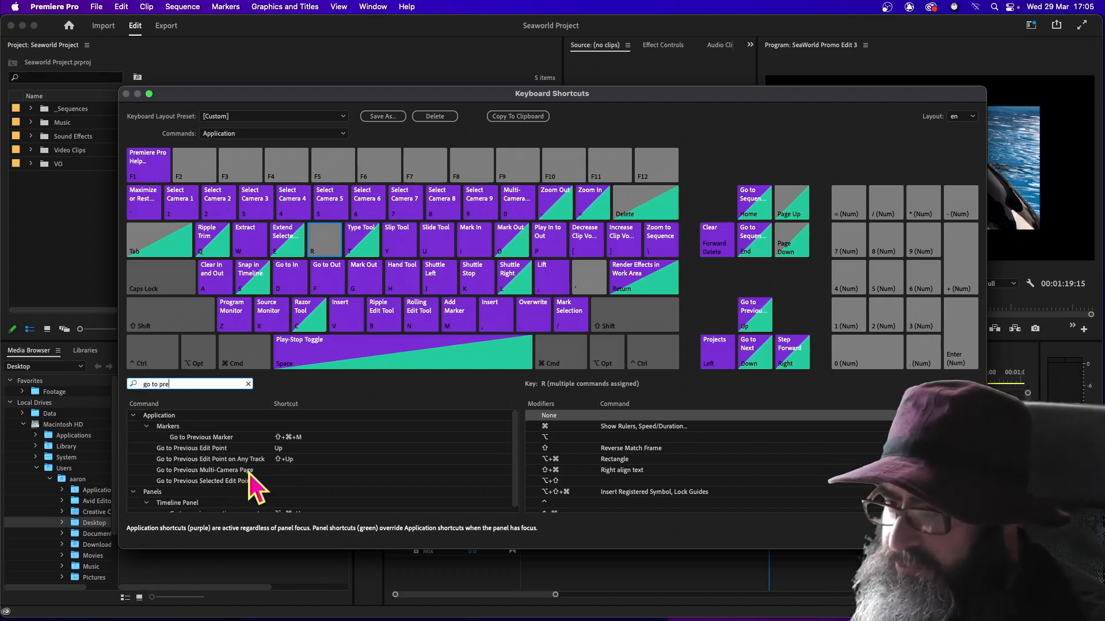
left_click(191, 449)
left_click_drag(196, 448, 623, 420)
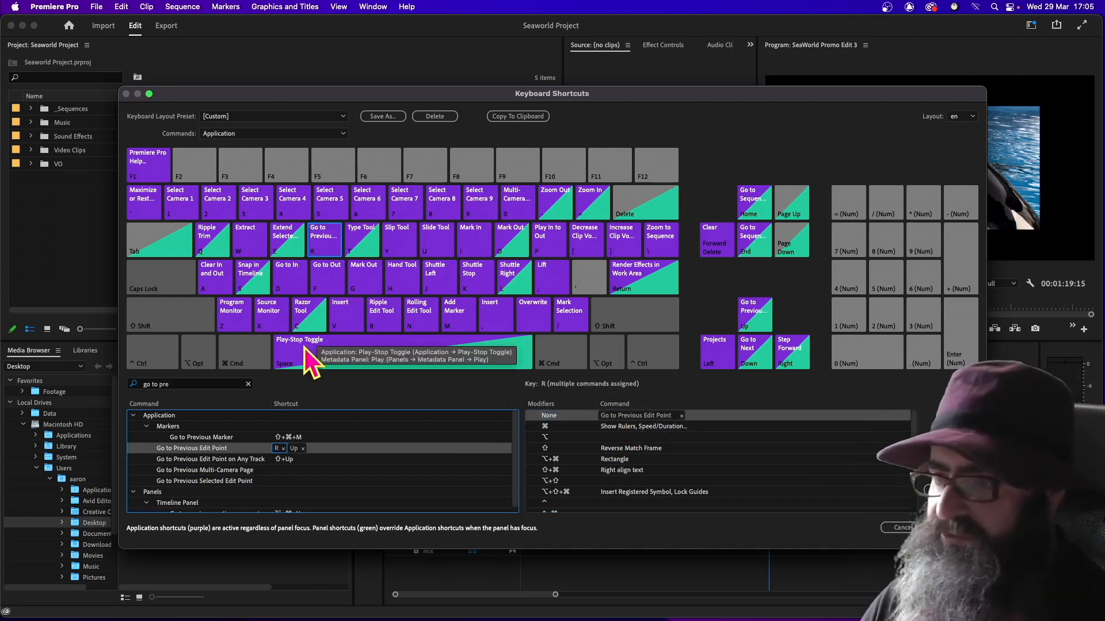
Remove Snap in Timeline and Stop from the unmodified S key, and delete the Up shortcut from Go to Previous Edit Point
left_click(253, 277)
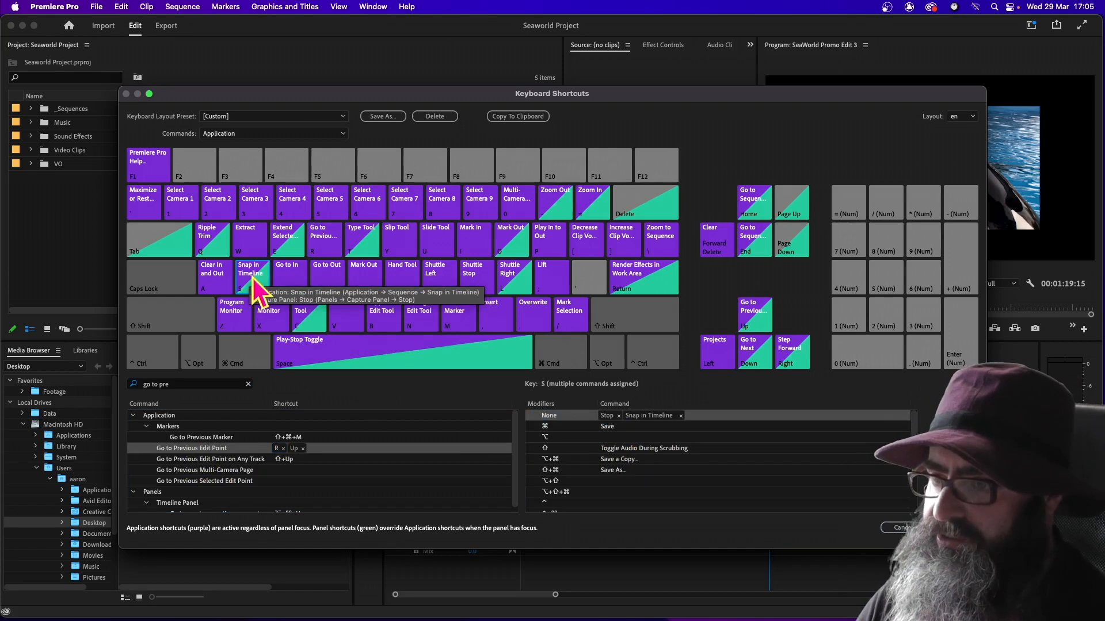
left_click(681, 417)
left_click(681, 415)
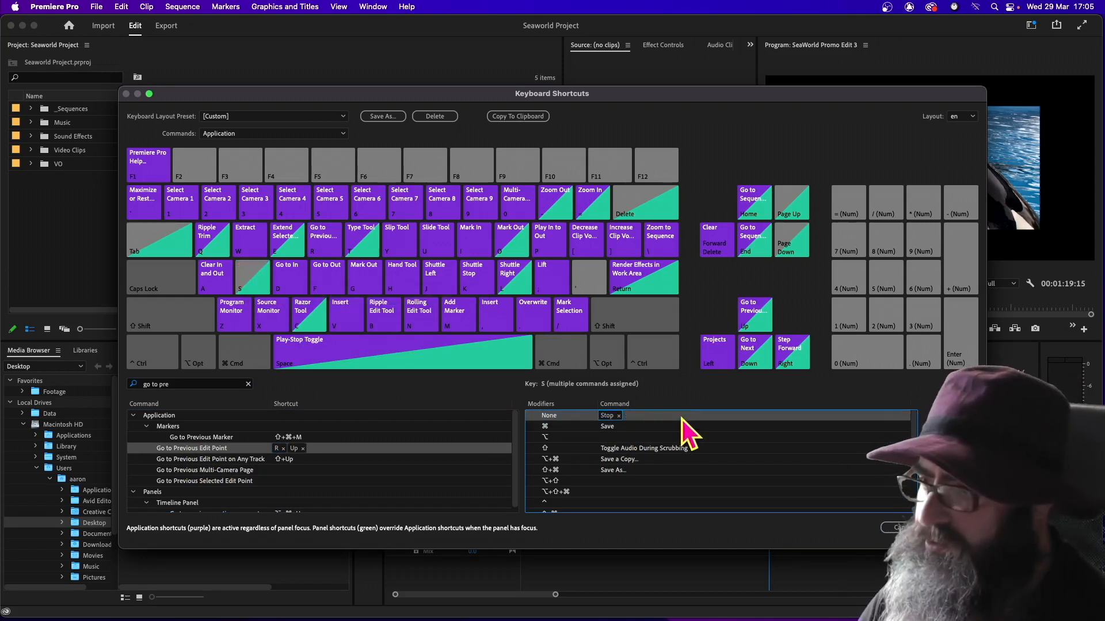
left_click(618, 416)
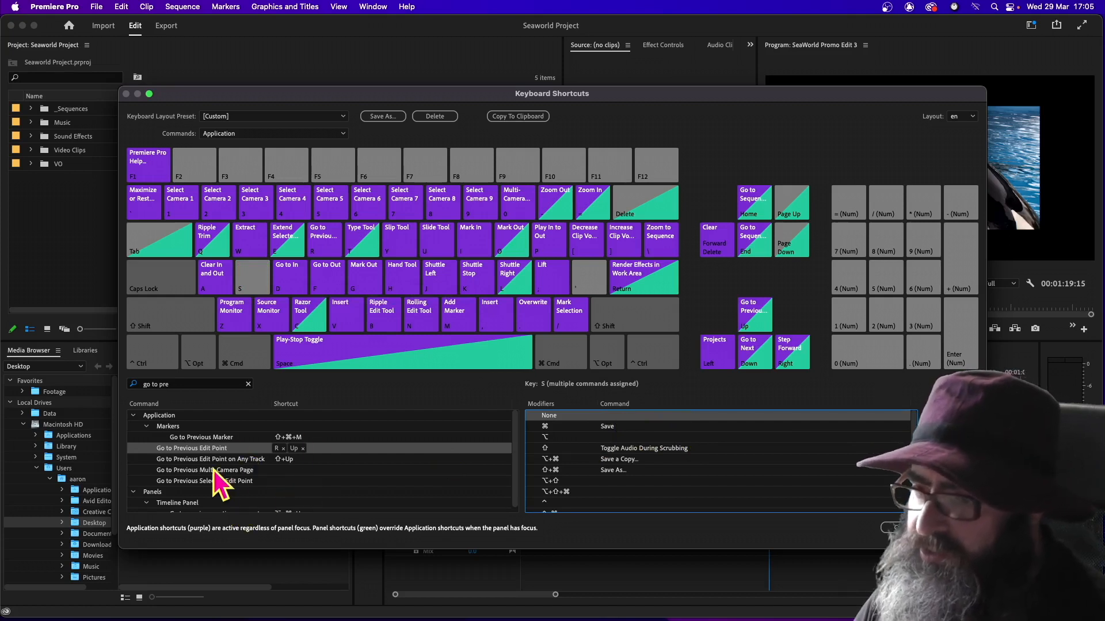
left_click(301, 449)
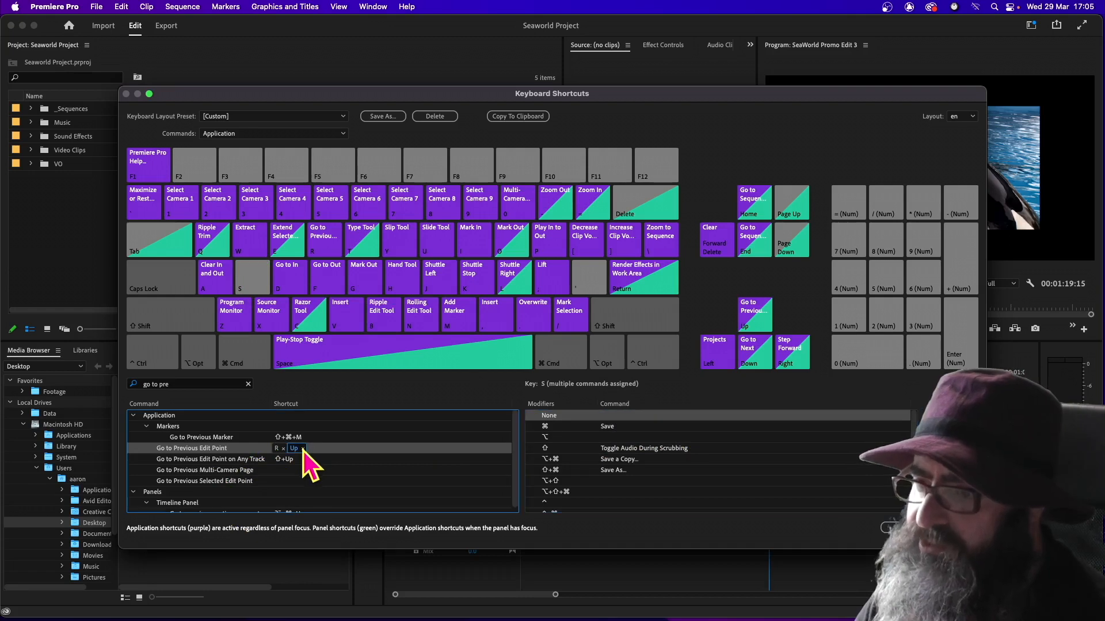
left_click(303, 449)
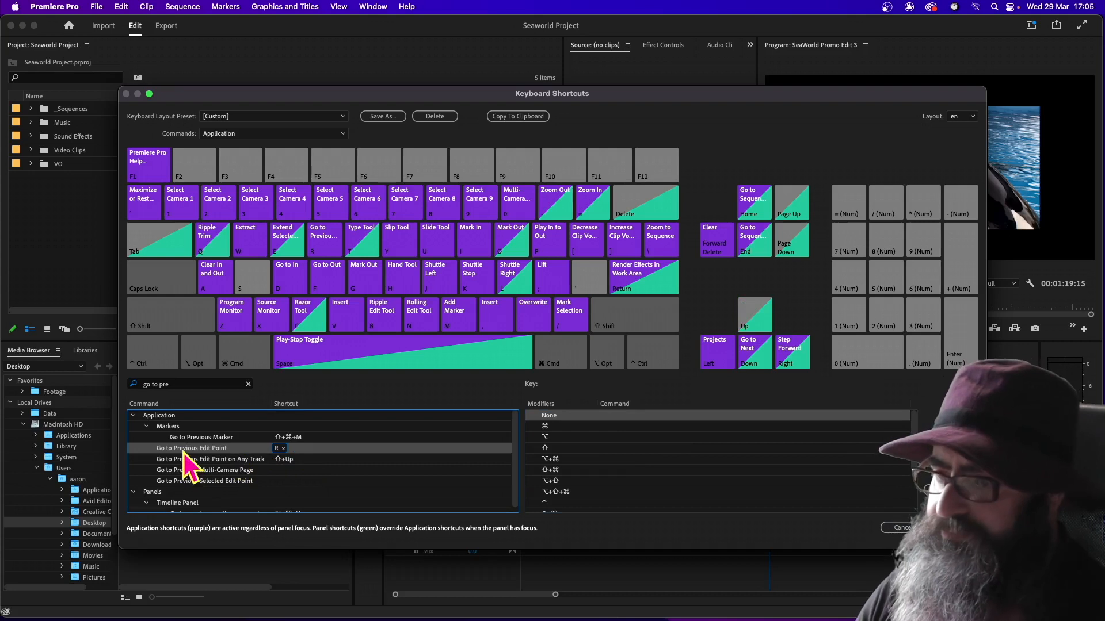
Find the Go to Next Edit Point command, assign it to the unmodified S key, and delete its Down shortcut
left_click(253, 283)
left_click(191, 385)
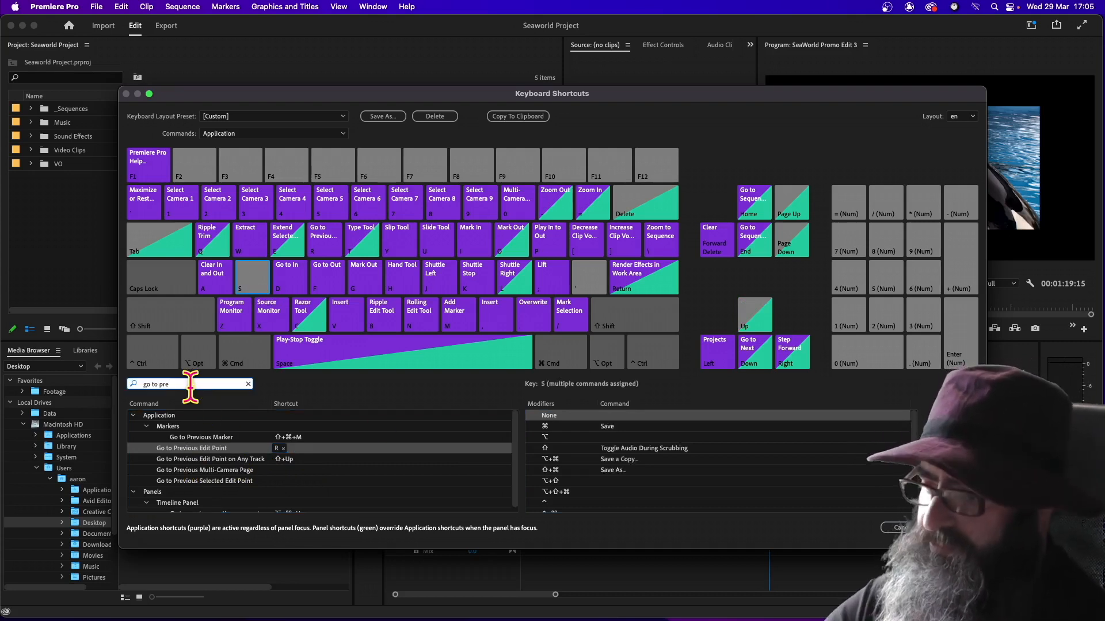
key("BackSpace")
key("BackSpace")
key("BackSpace")
type("next")
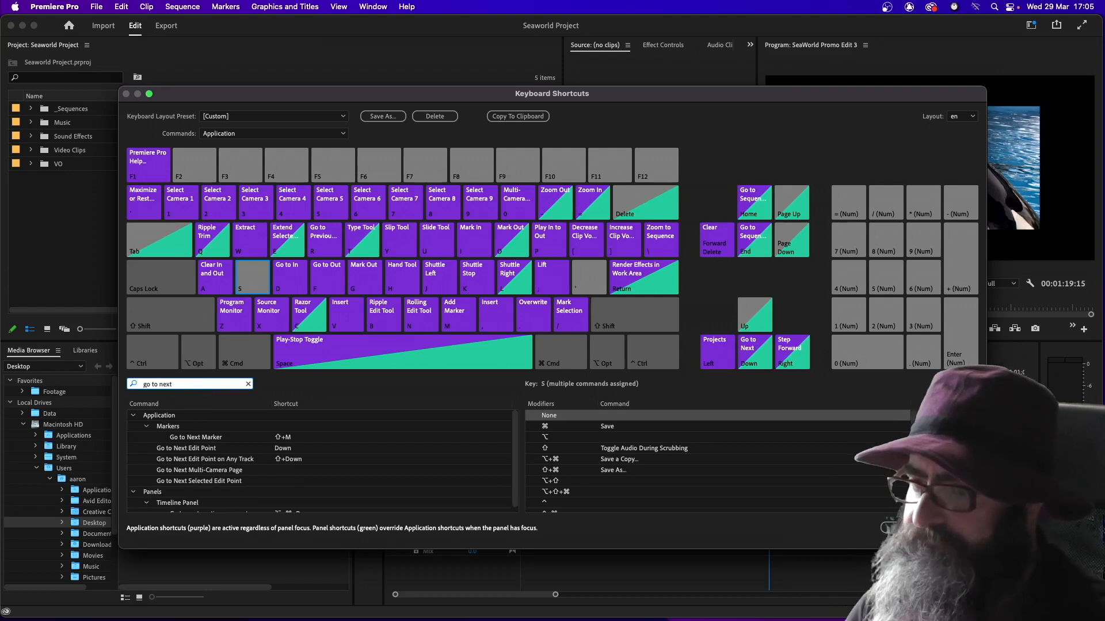
left_click_drag(189, 449, 620, 416)
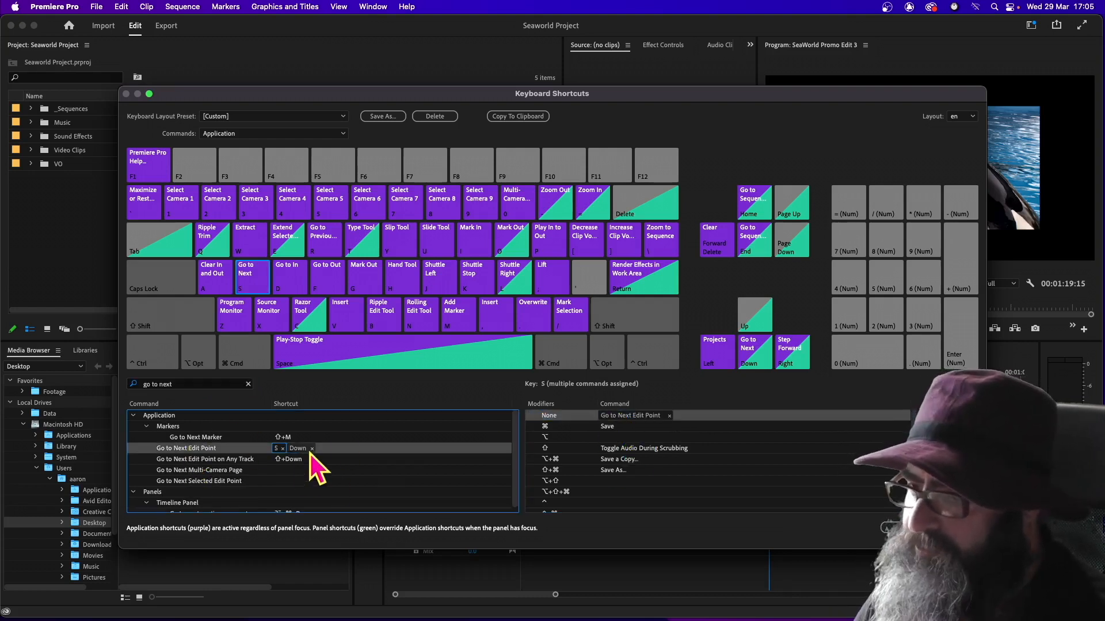
left_click(311, 448)
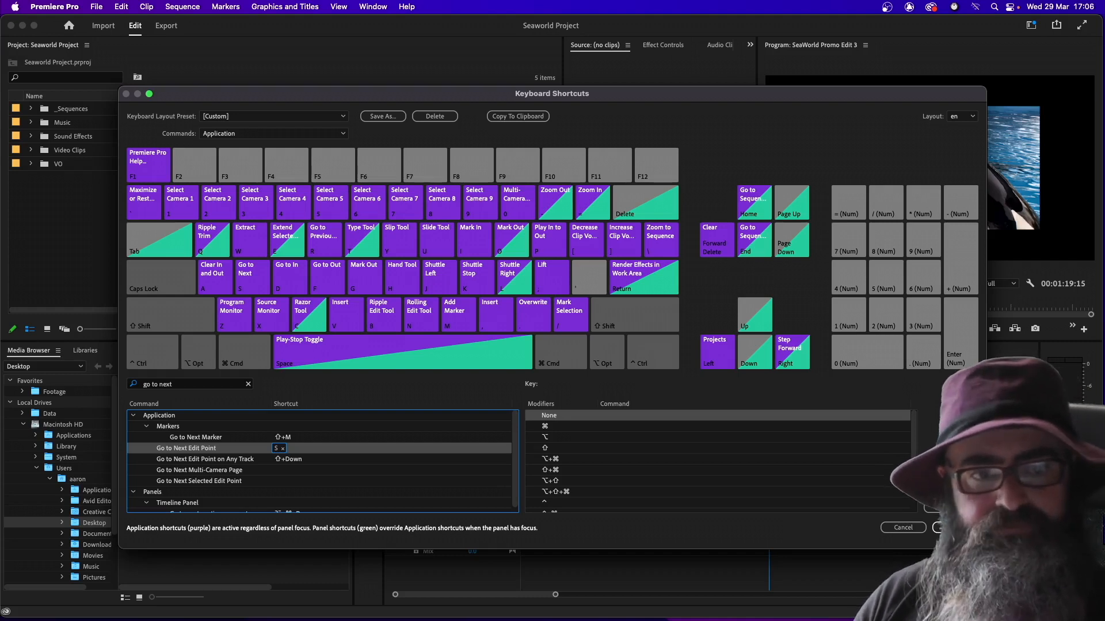
Remove Ripple Trim Previous Edit To Playhead and Go to In point from the Q key without modifiers
left_click(214, 247)
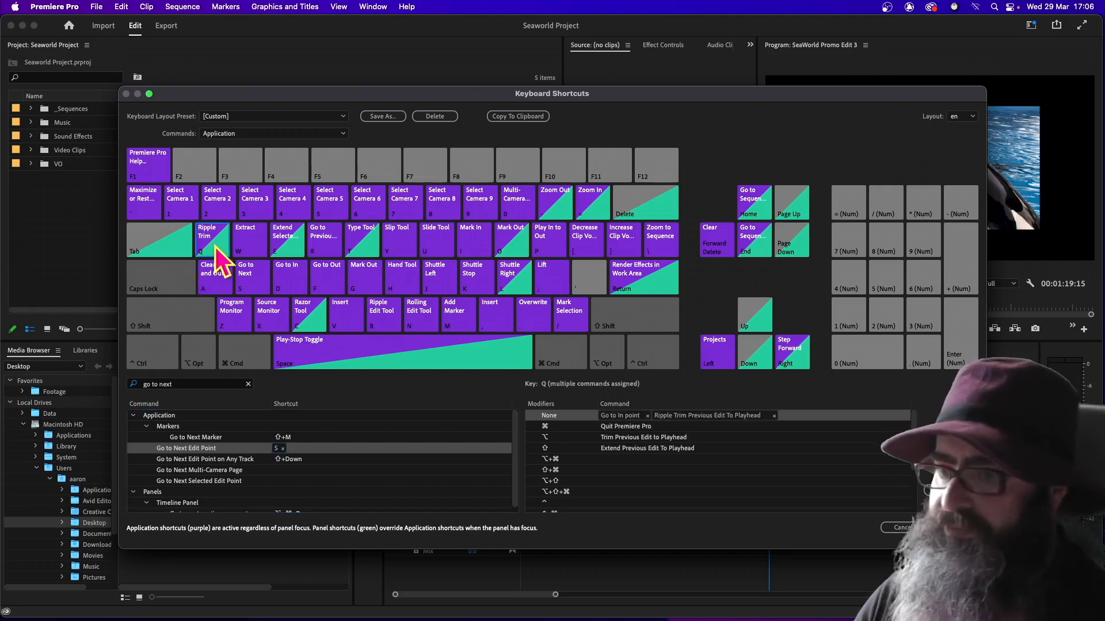
left_click(773, 415)
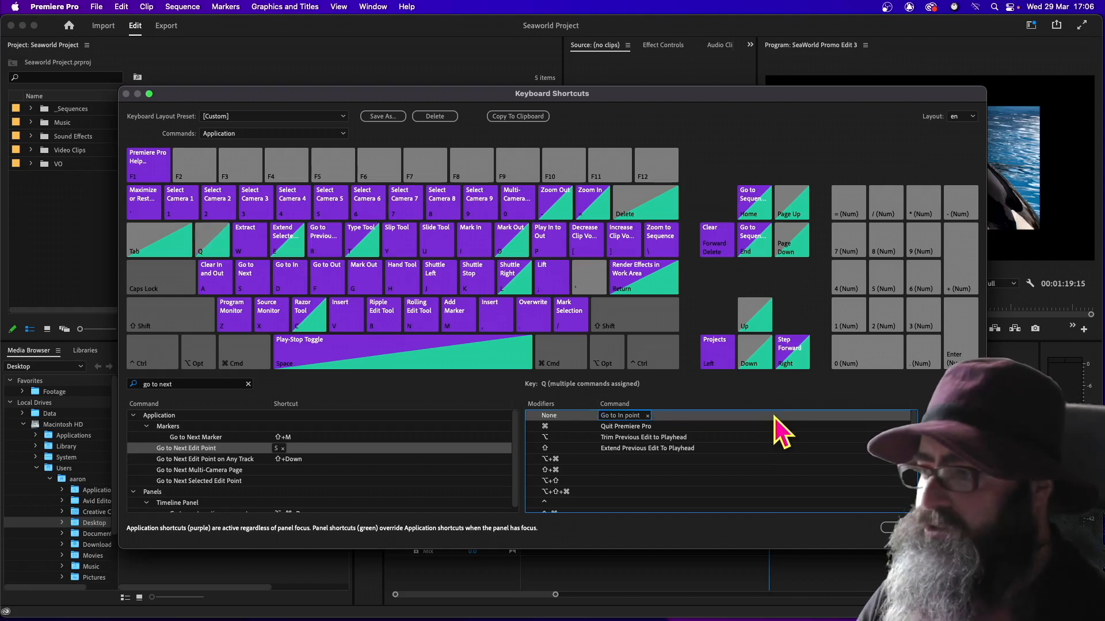
left_click(647, 414)
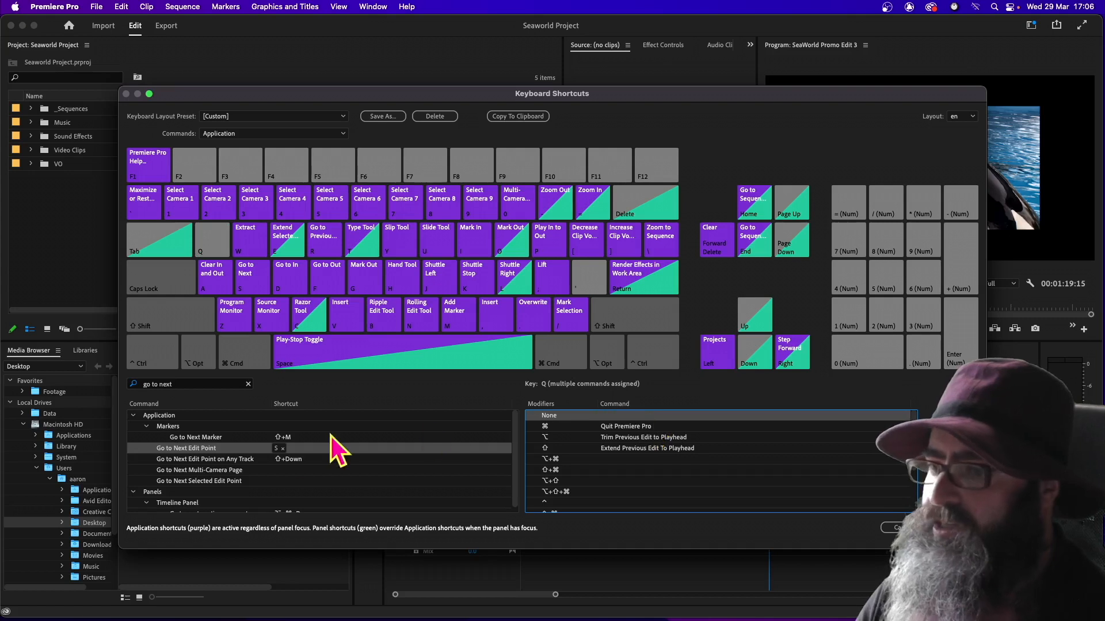
Search the command list for "trim" and examine the trim commands and their assigned shortcuts
left_click(195, 384)
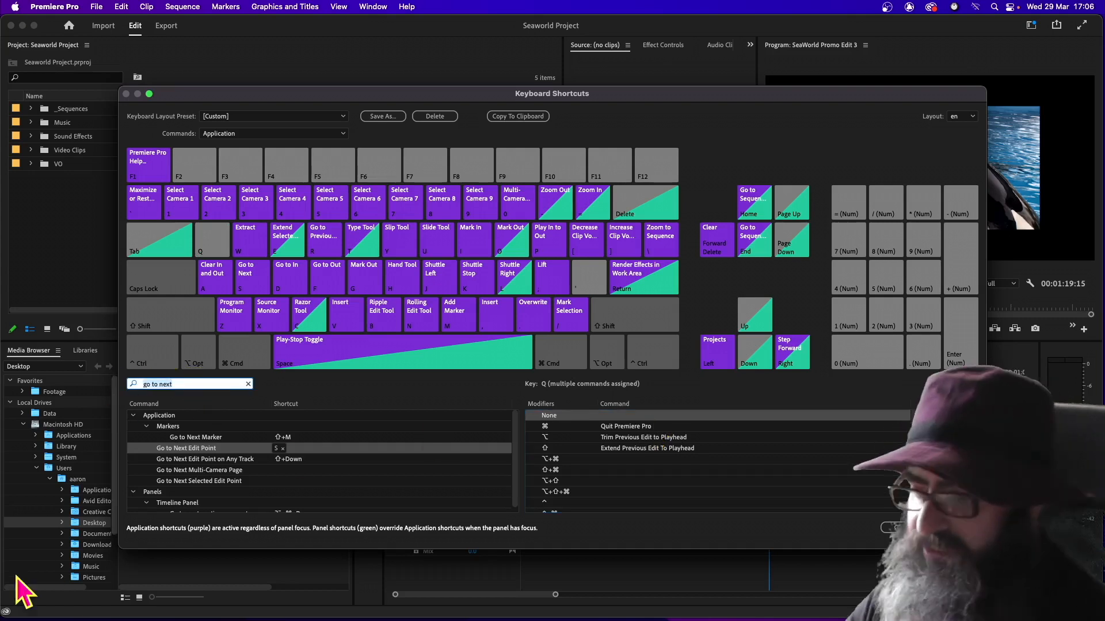
key("super+a")
type("trim")
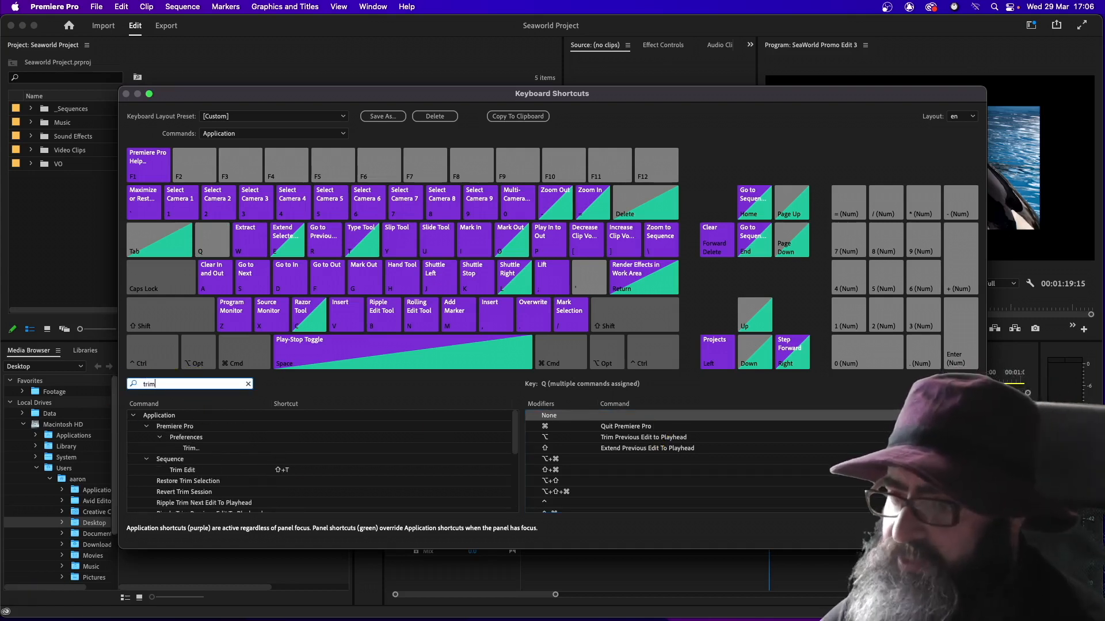
scroll(202, 466, "down", 5)
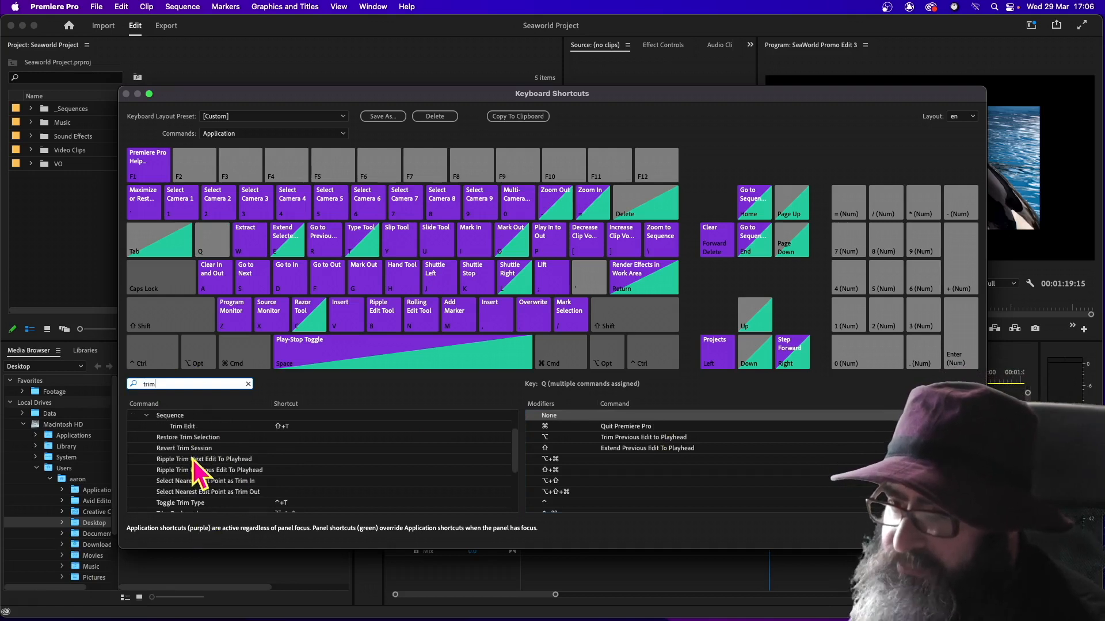
scroll(199, 461, "down", 2)
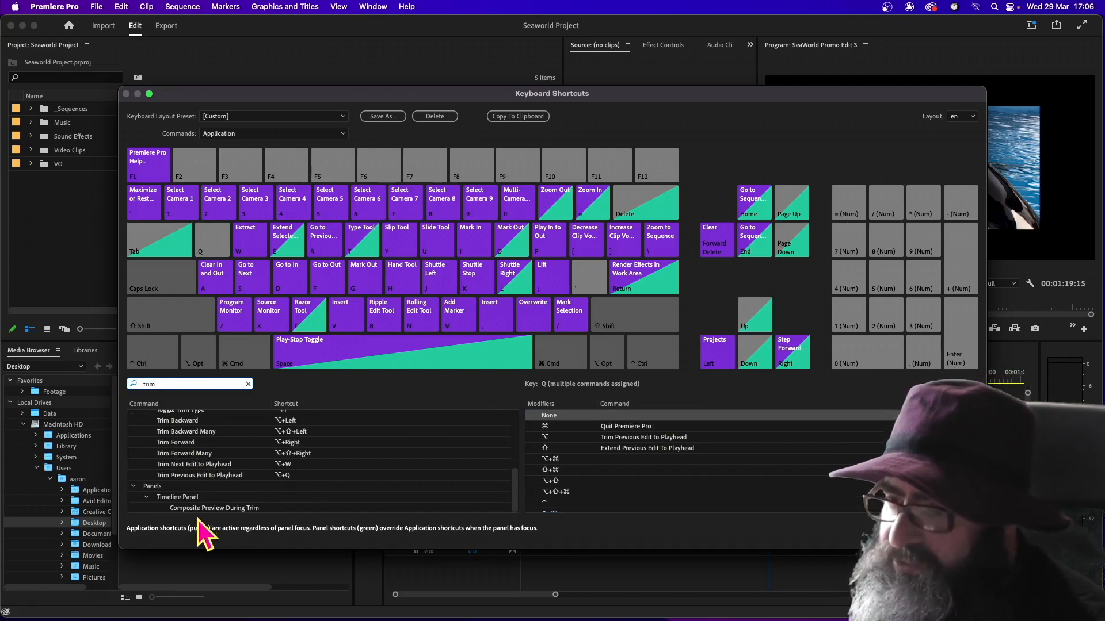
scroll(221, 488, "up", 7)
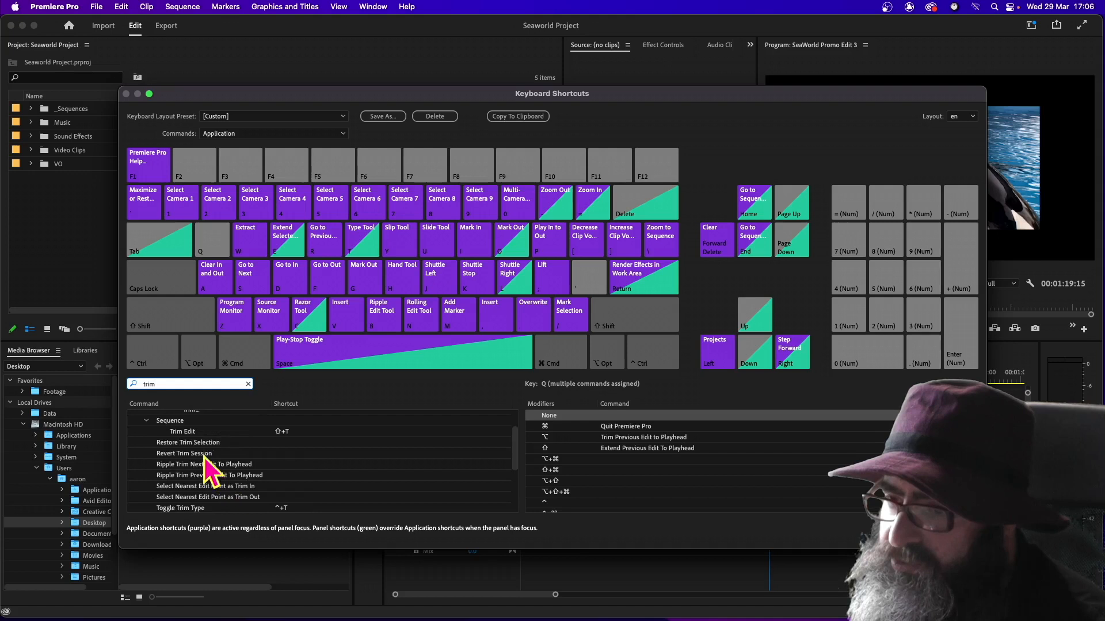
scroll(173, 455, "down", 1)
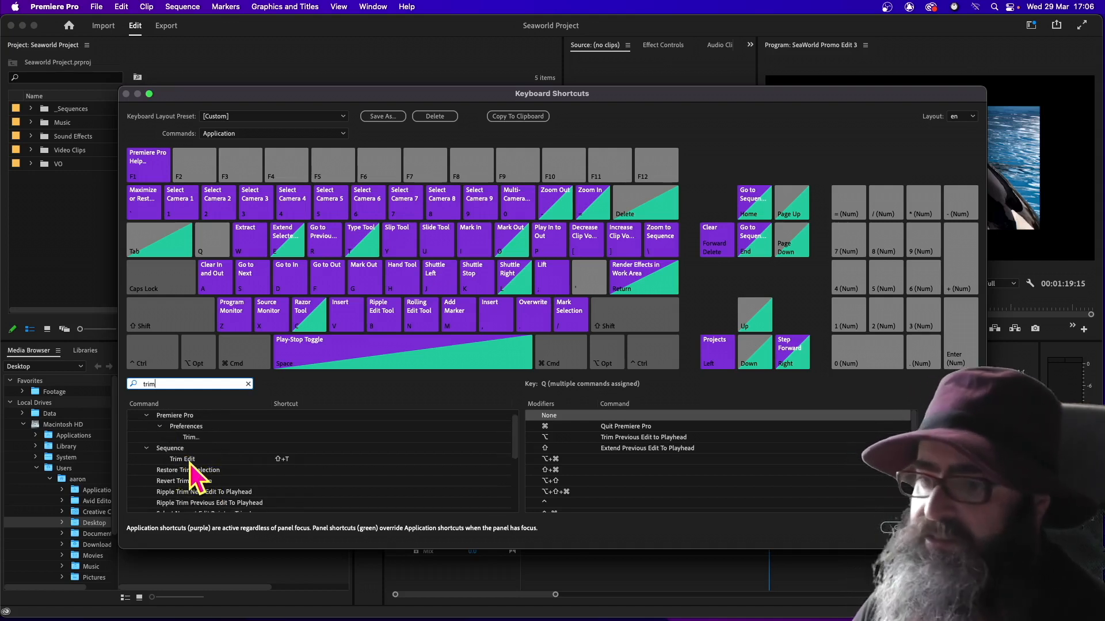
scroll(190, 471, "up", 1)
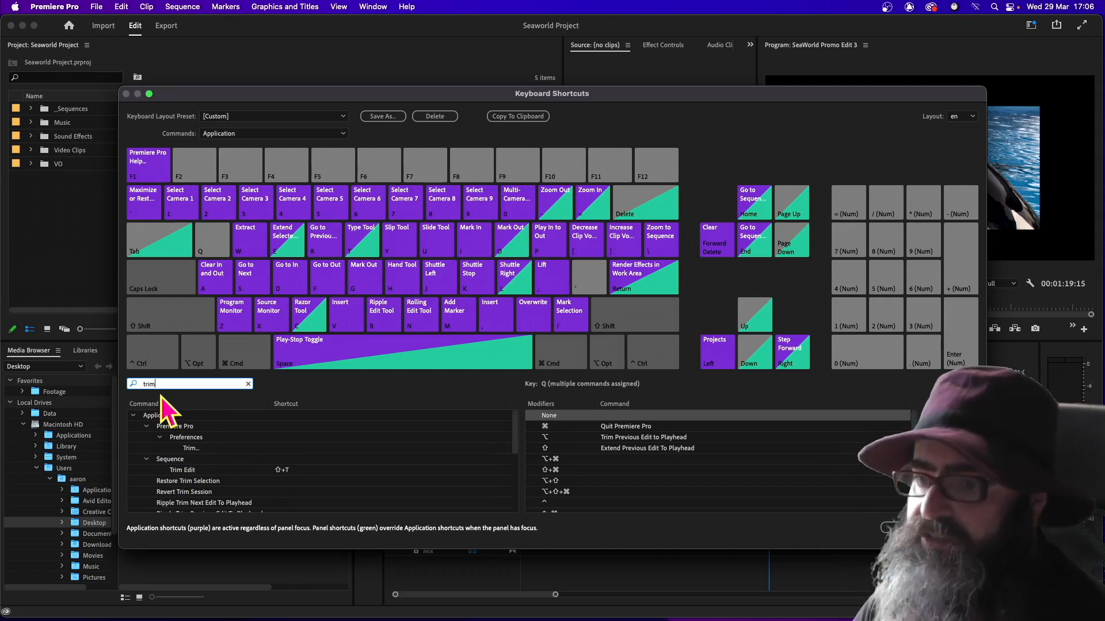
Find the Deselect All command and assign it to the Q key without modifiers
type("desele")
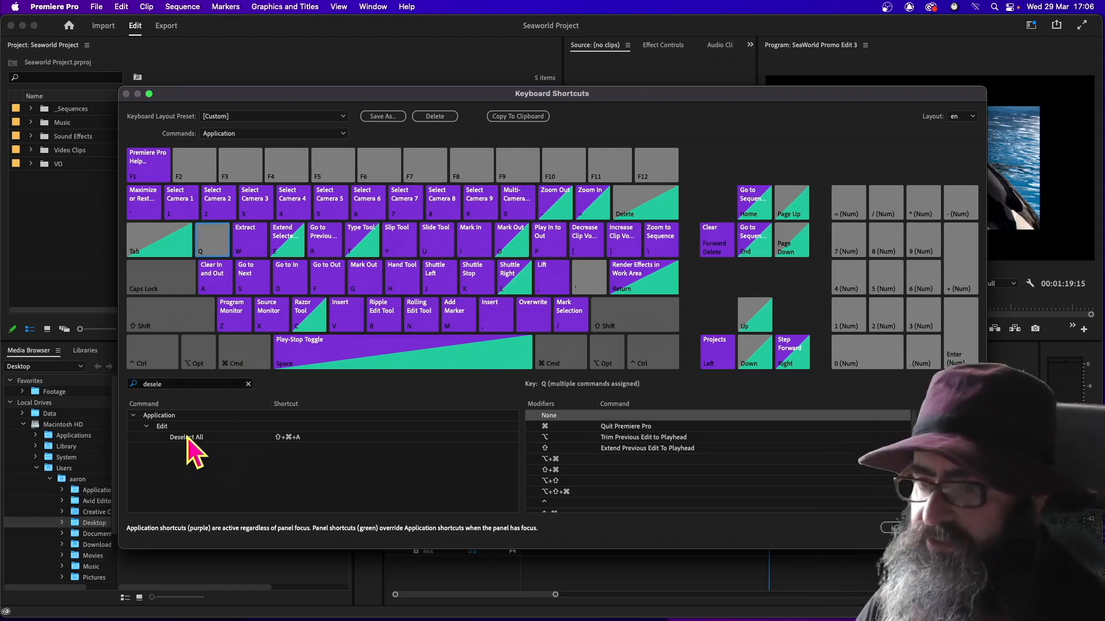
left_click(220, 439)
left_click_drag(199, 437, 587, 416)
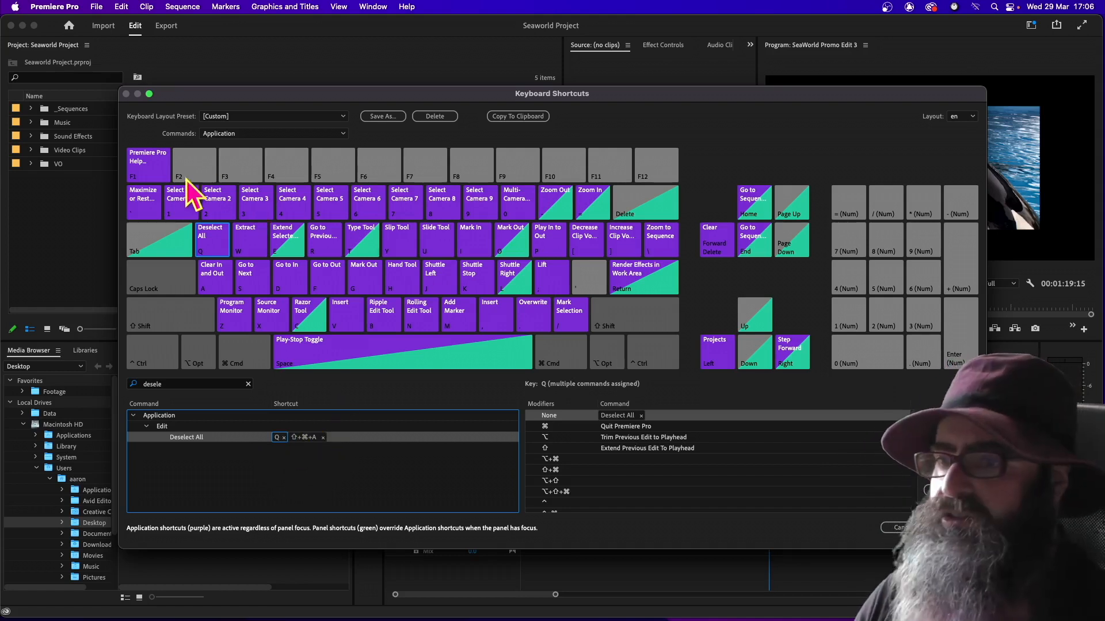
Replace Select Camera 1 with Select Nearest Edit Point as Ripple Out on the unmodified 1 key
left_click(185, 210)
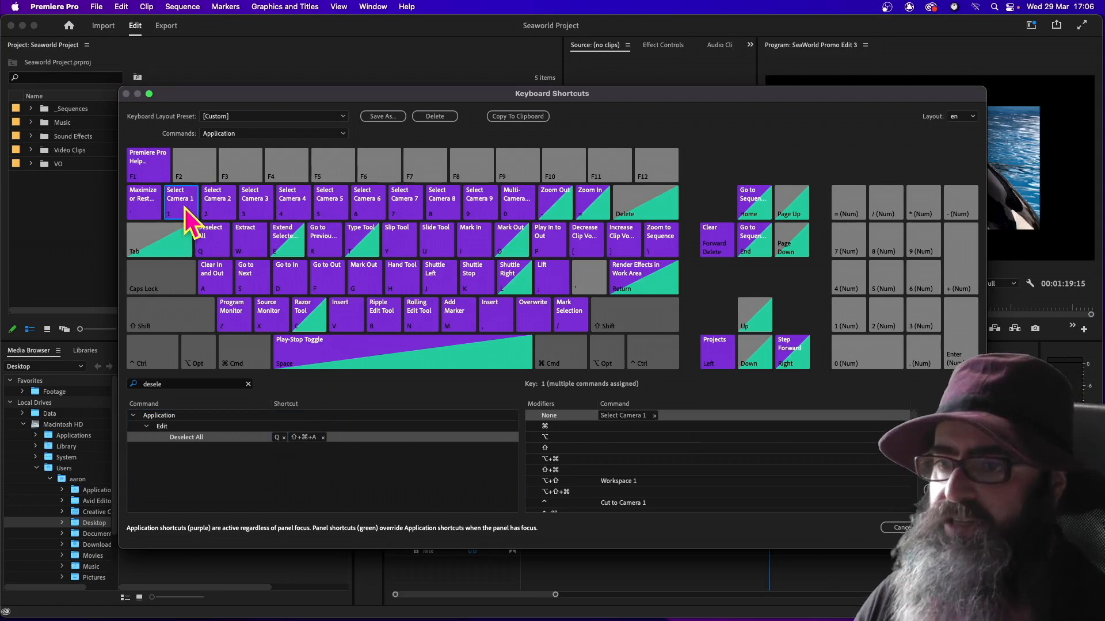
left_click(654, 416)
left_click(654, 415)
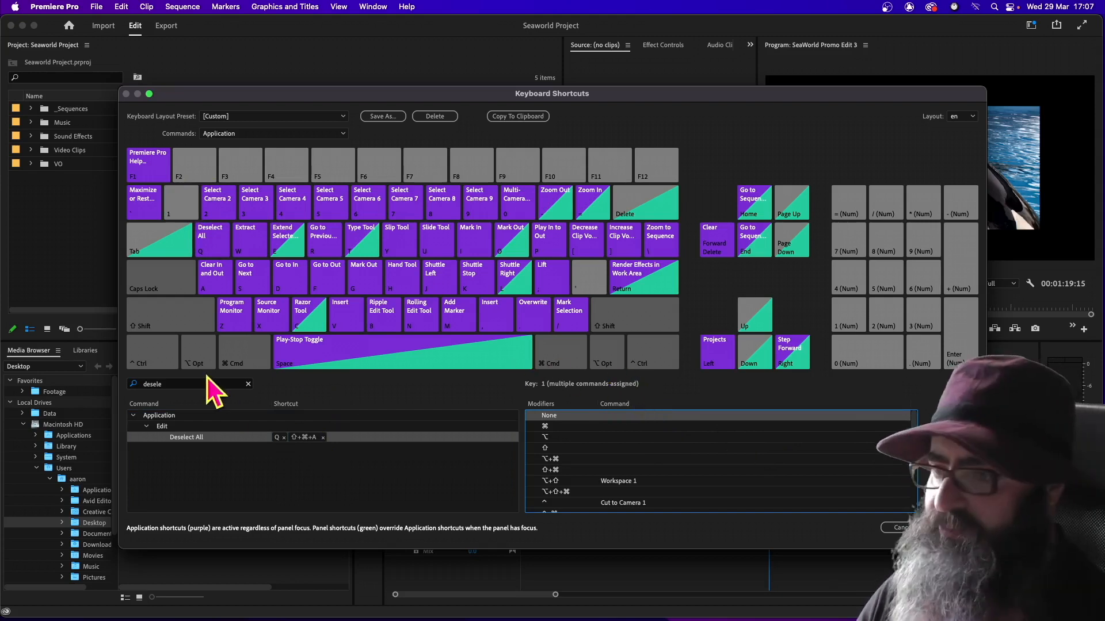
left_click(190, 383)
key("super+a")
type("as ripp")
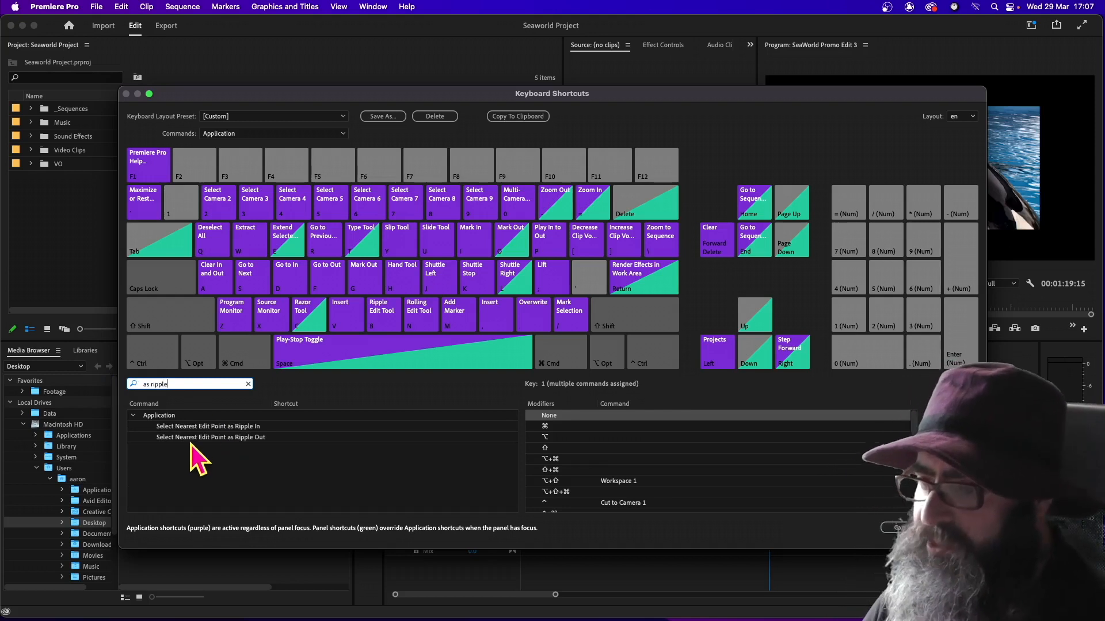
left_click(186, 211)
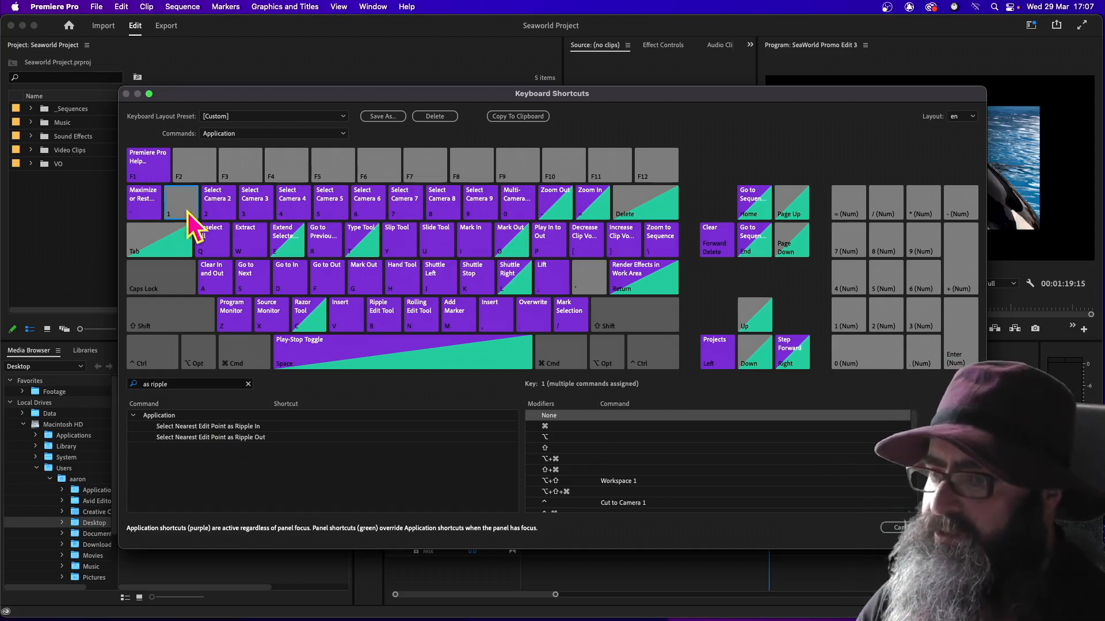
left_click(236, 436)
left_click_drag(412, 435, 615, 416)
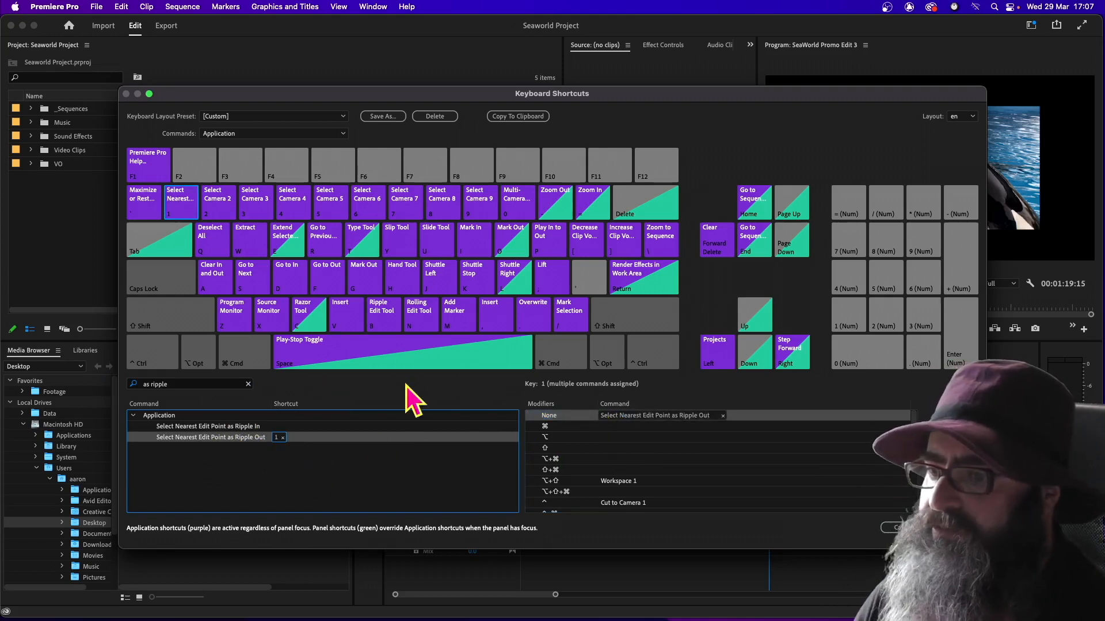
Replace Select Camera 2 with Select Nearest Edit Point as Ripple In on the unmodified 2 key
left_click(225, 200)
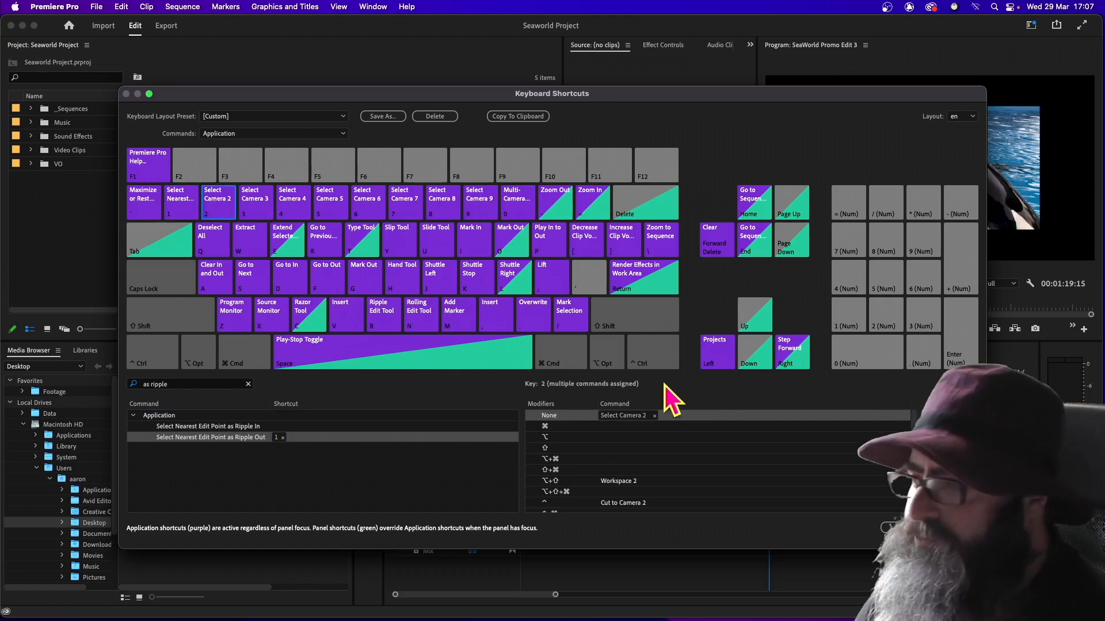
left_click(655, 416)
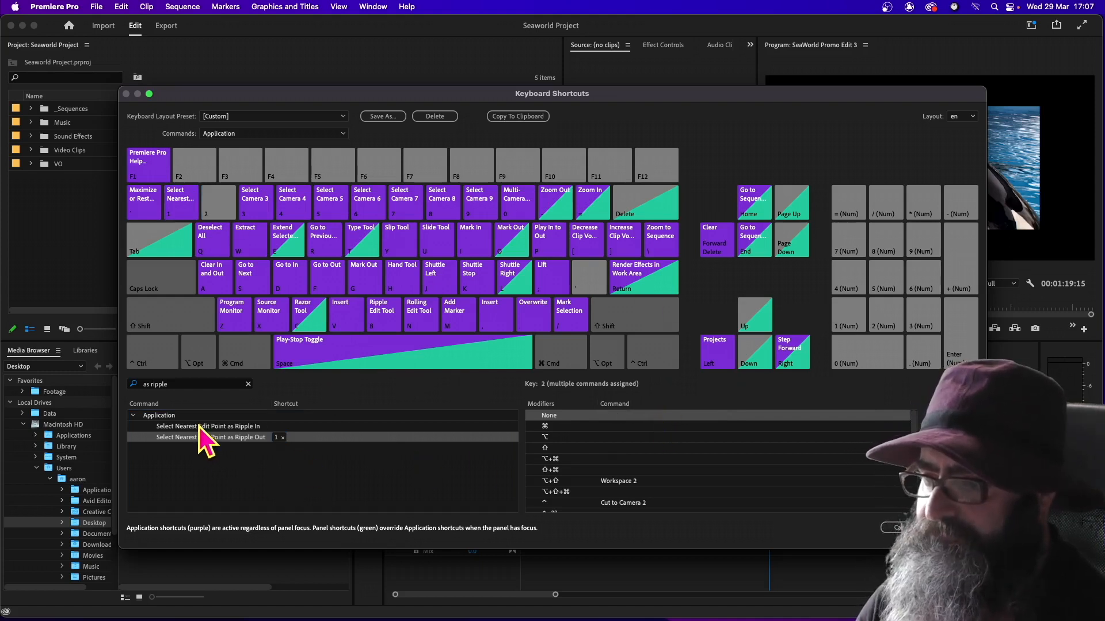
left_click(165, 429)
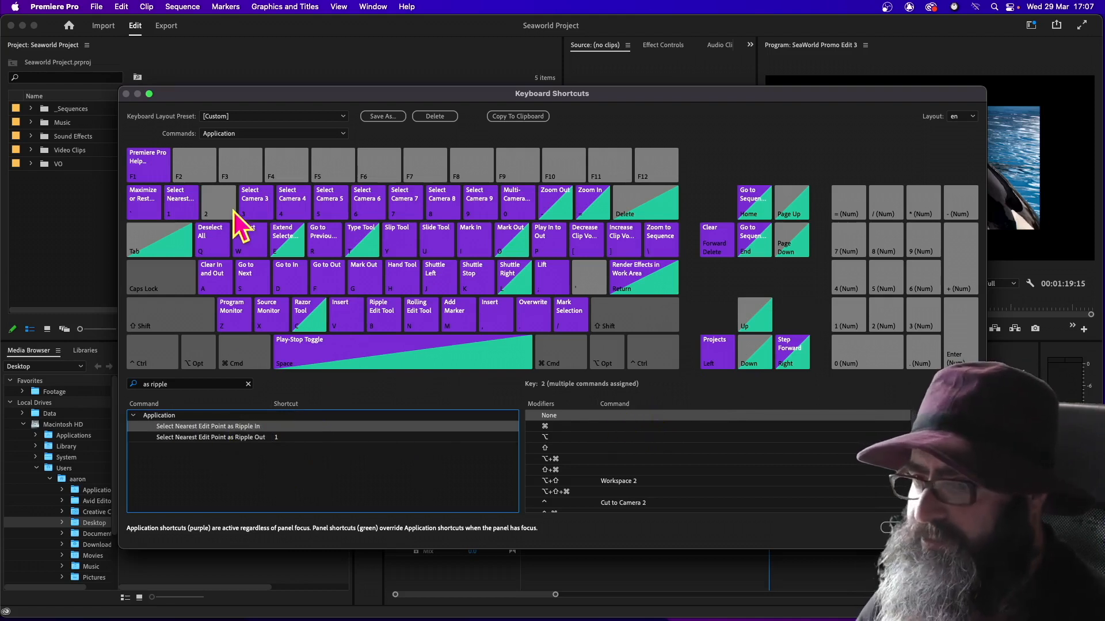
left_click_drag(217, 429, 625, 414)
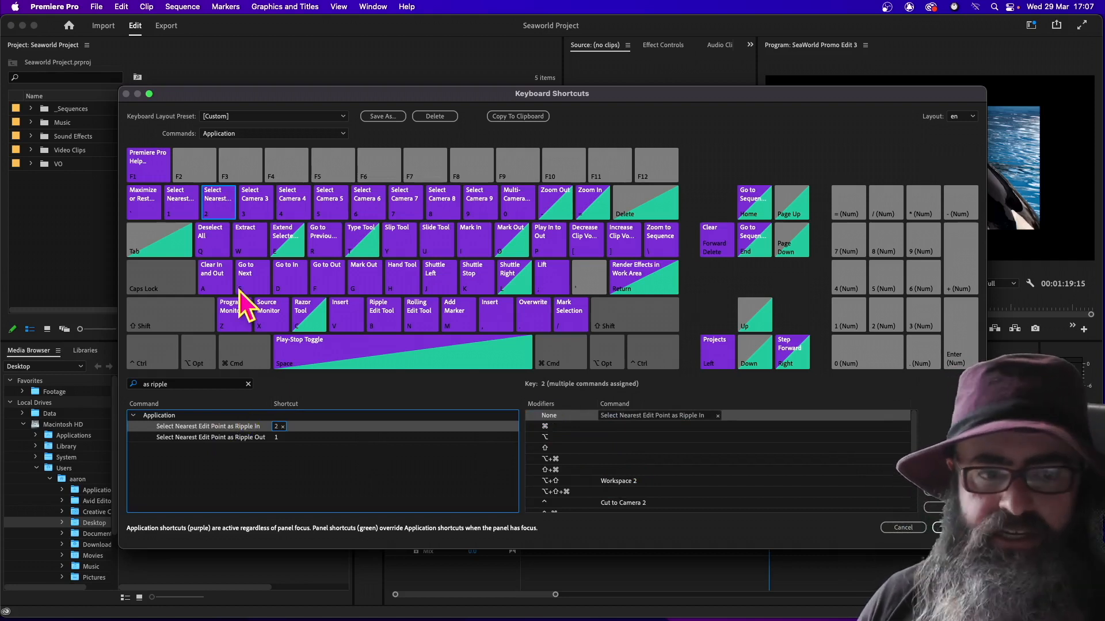
Remove Select Camera 5 from the unmodified 5 key and assign Trim Backward to it instead
left_click(332, 196)
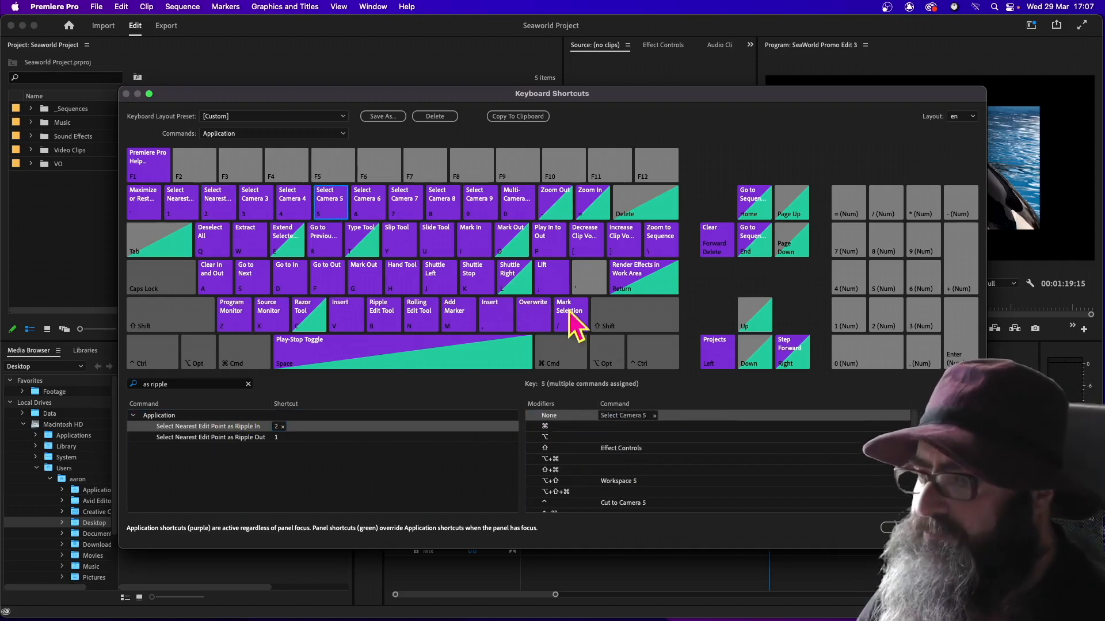
left_click(655, 415)
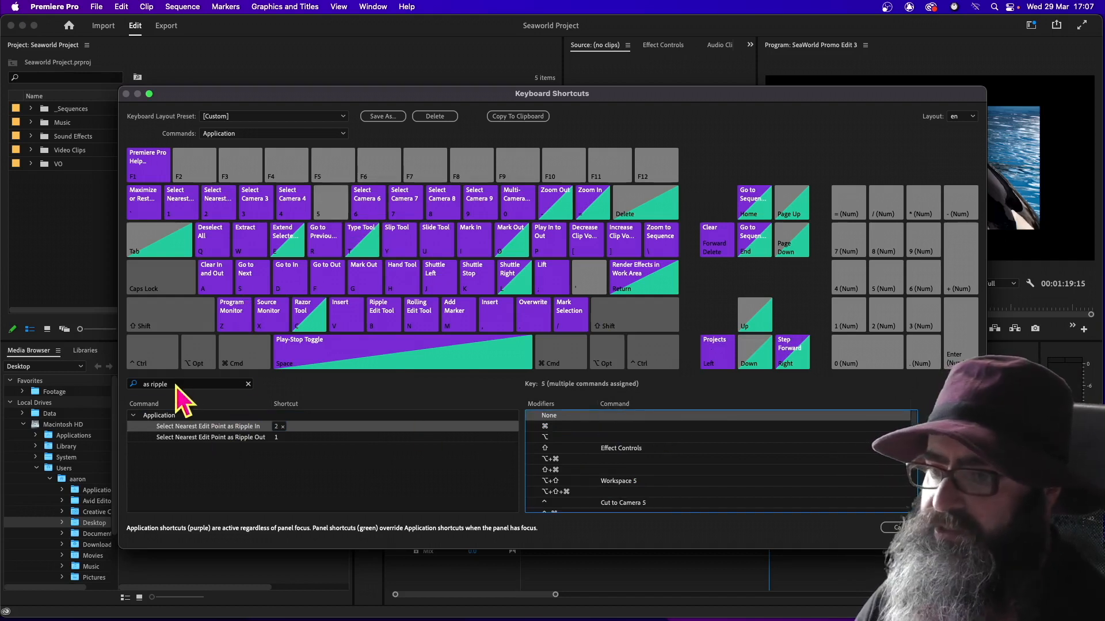
triple_click(162, 384)
type("trim ba")
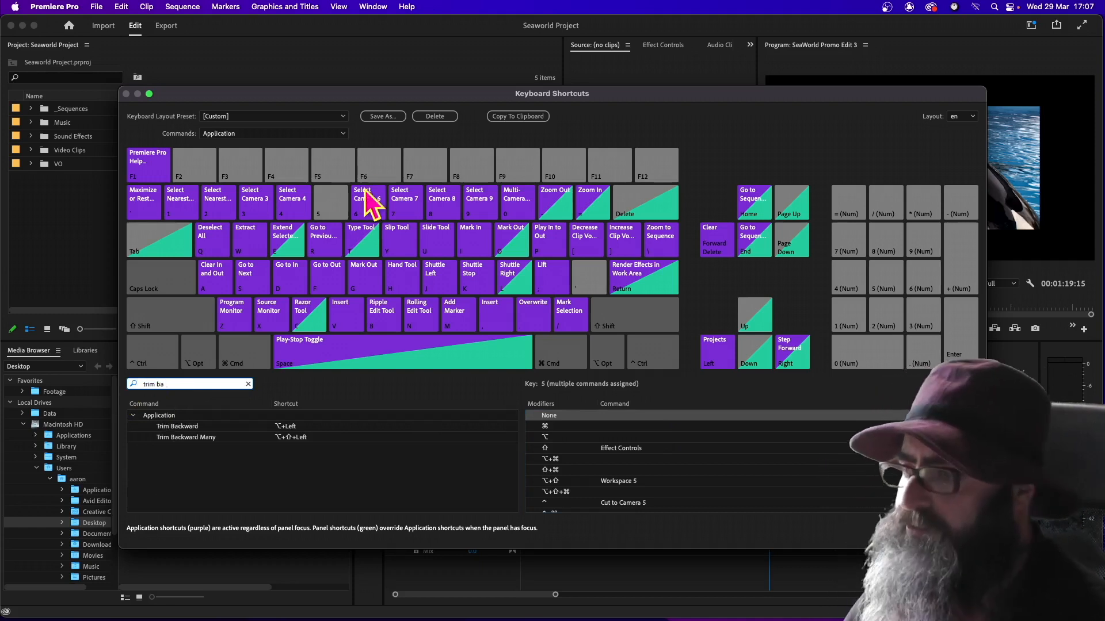
left_click(331, 206)
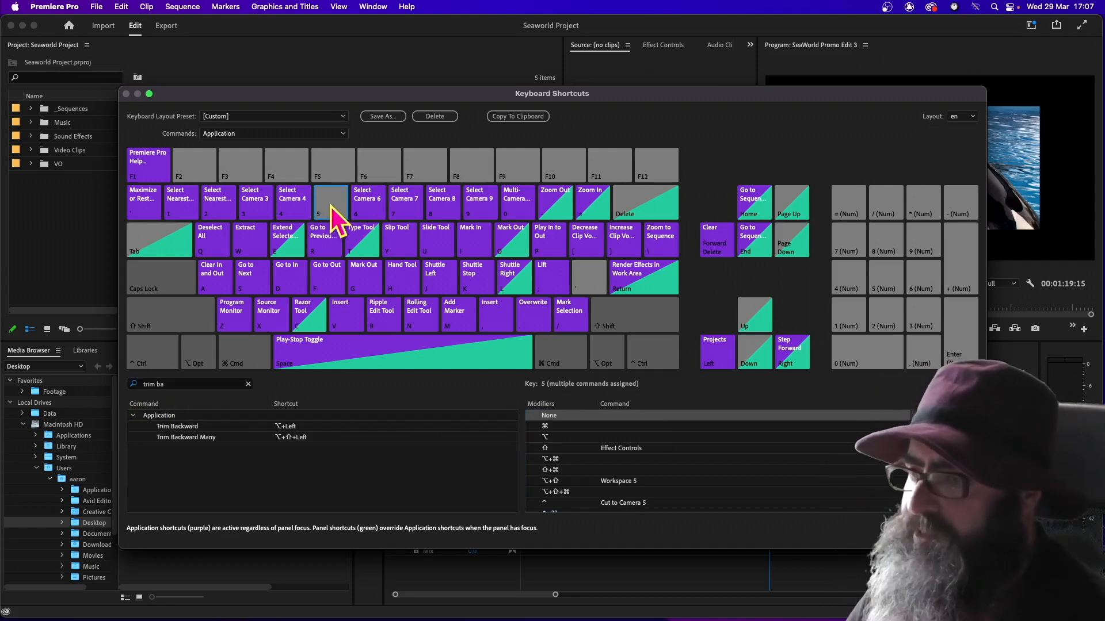
left_click_drag(181, 428, 616, 418)
Remove Select Camera 6 from the unmodified 6 key and assign Trim Forward to it instead
left_click(363, 201)
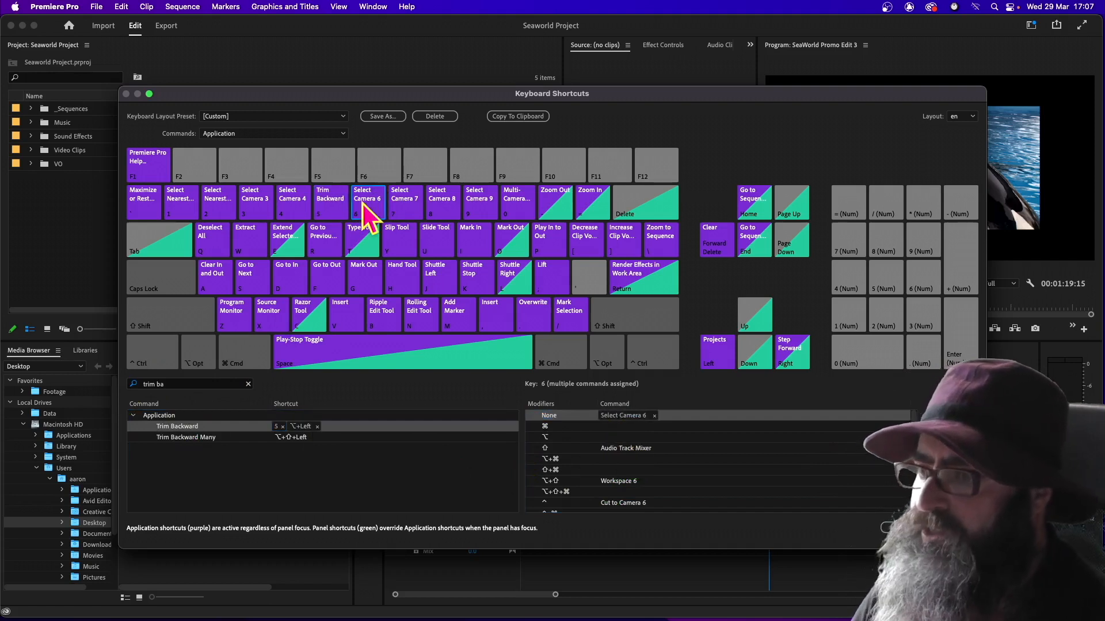
left_click(654, 417)
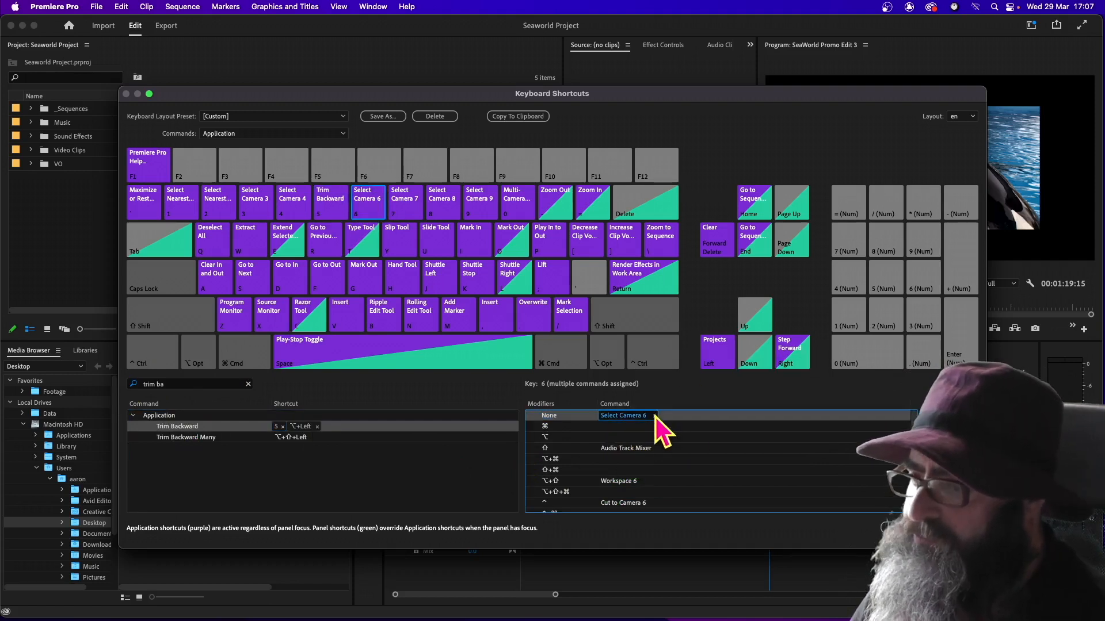
left_click(655, 416)
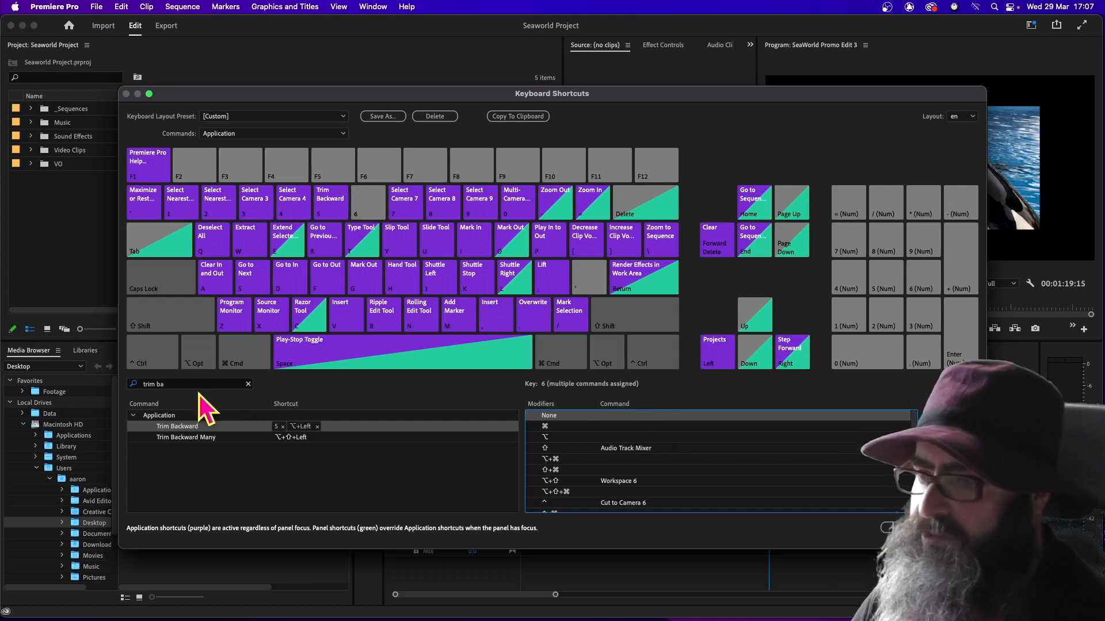
left_click(178, 384)
key("BackSpace")
key("BackSpace")
type("fo")
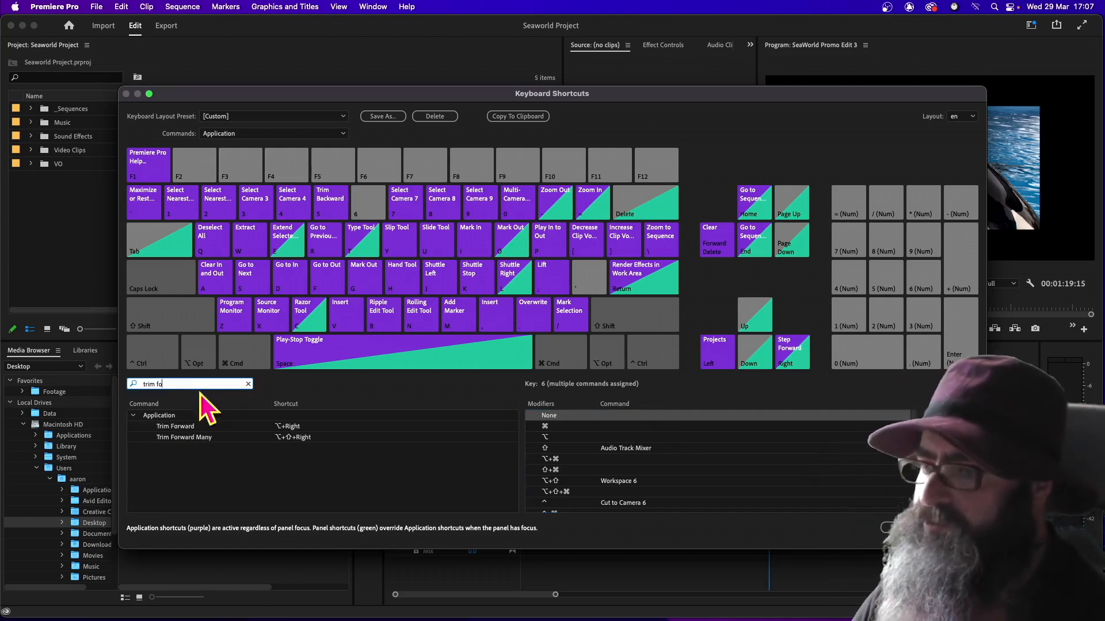
left_click(361, 200)
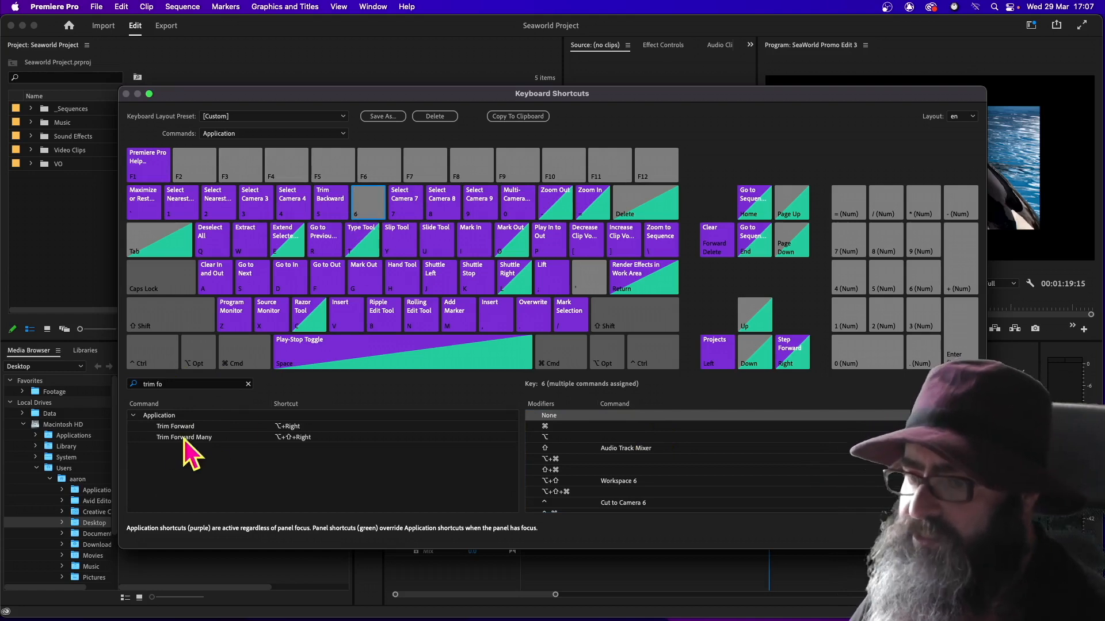
left_click(174, 428)
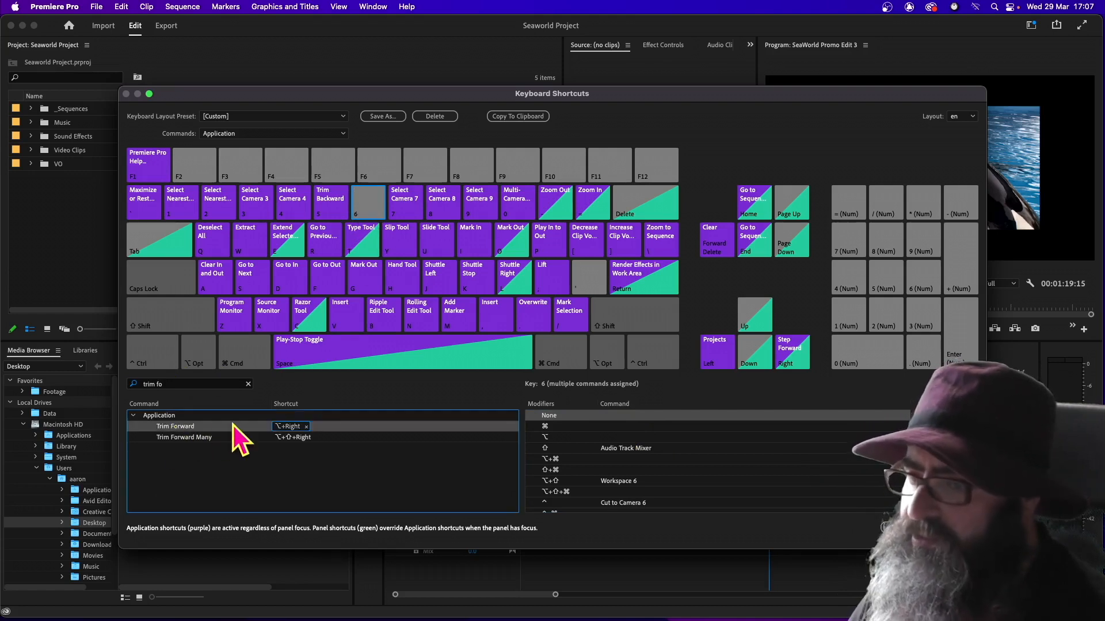
left_click_drag(234, 427, 622, 425)
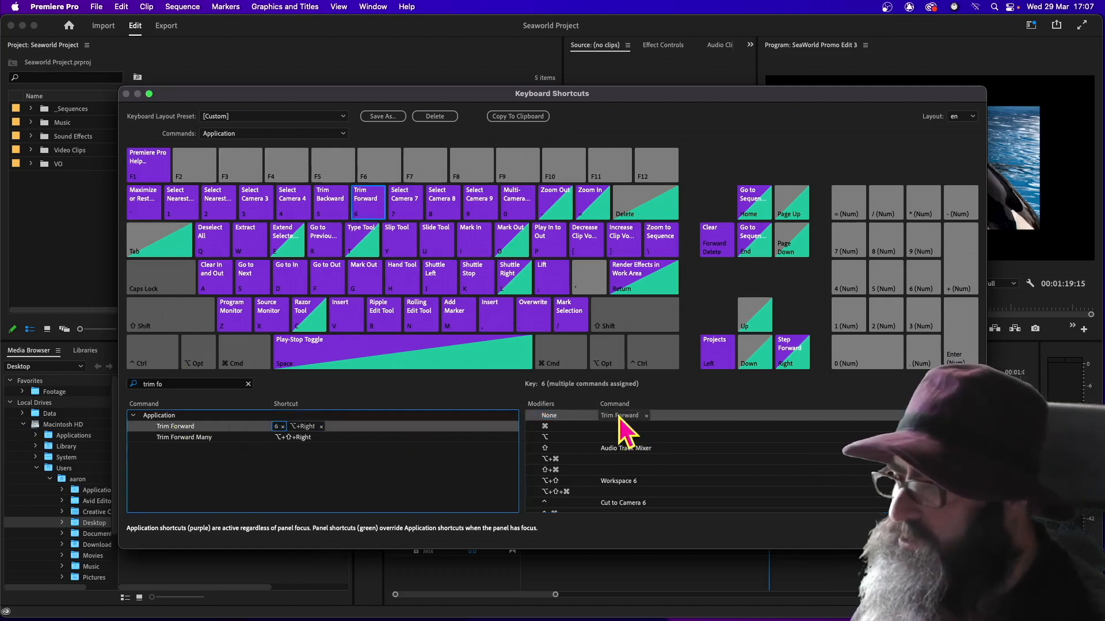
Delete the Option+Right shortcut from Trim Forward and the Option+Left shortcut from Trim Backward
left_click(321, 427)
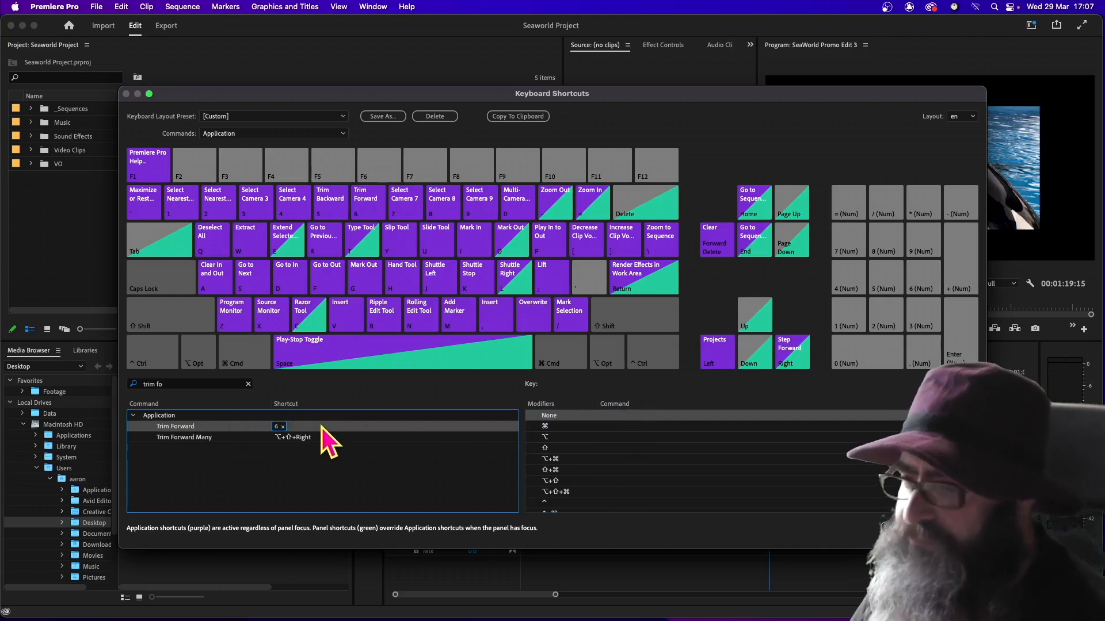
left_click(184, 384)
key("BackSpace")
key("BackSpace")
type("ba")
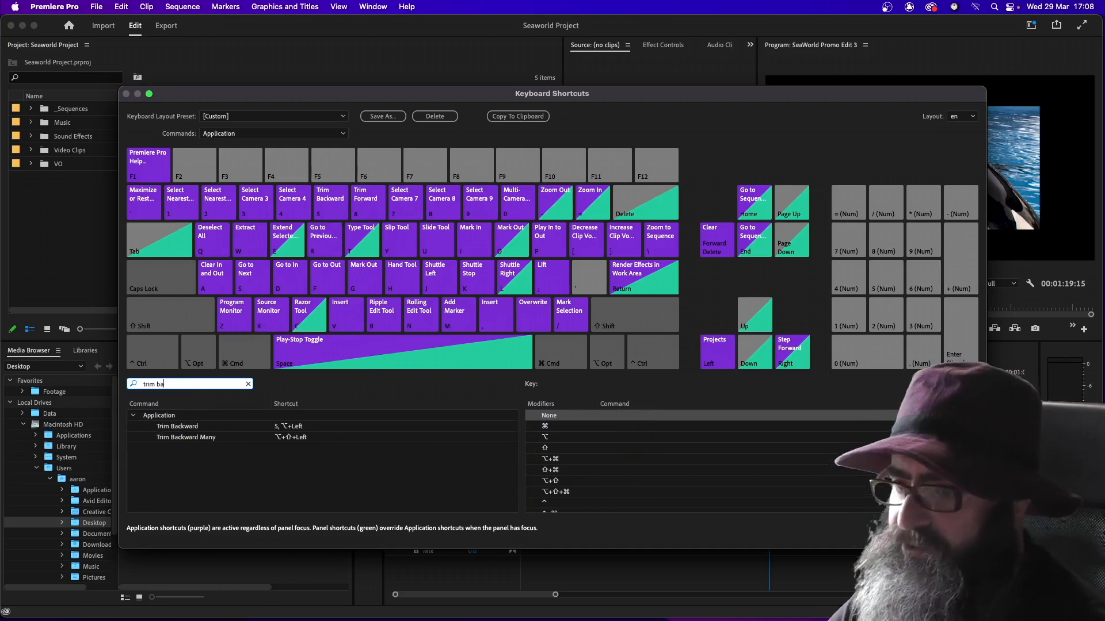
left_click(276, 426)
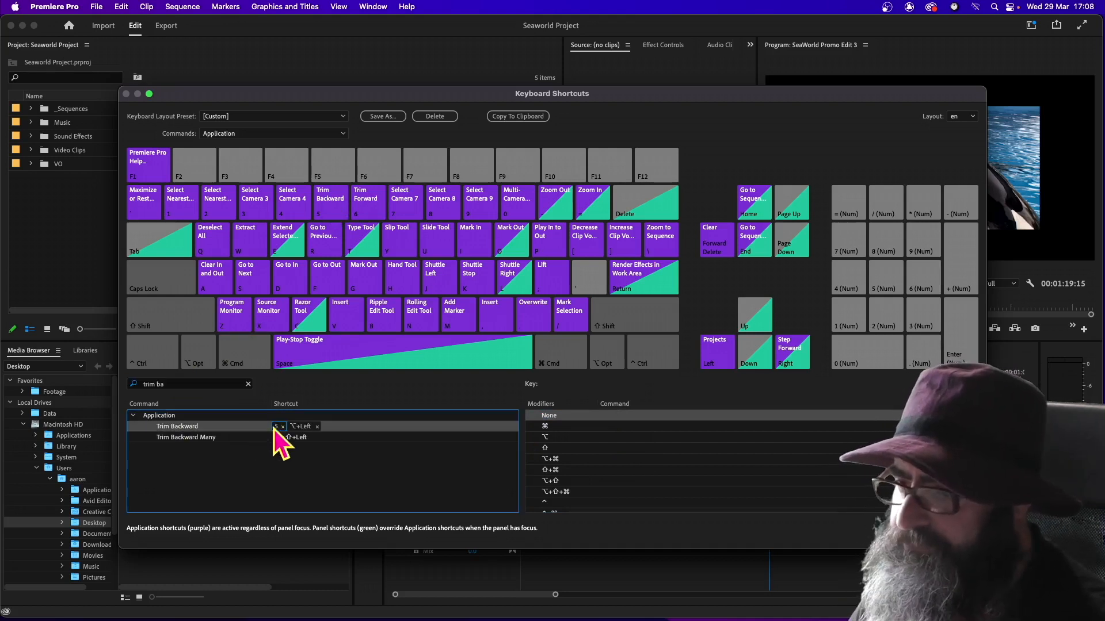
left_click(317, 428)
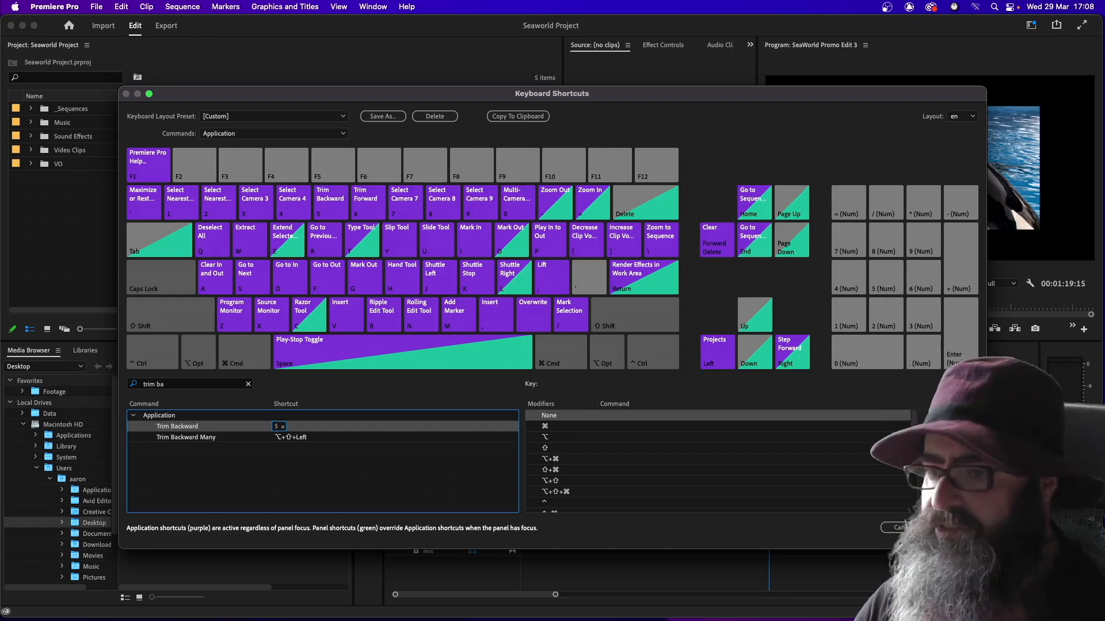
Look up the Play-Stop Toggle command and remove both Play-Stop Toggle and Play from the unmodified Space key
left_click(175, 384)
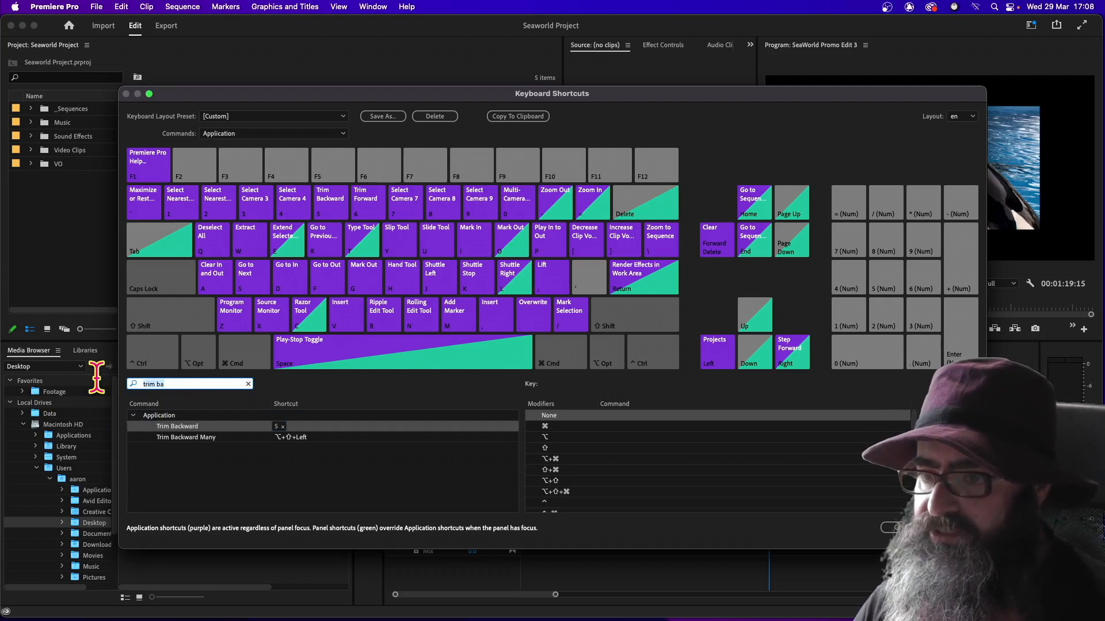
key("super+a")
type("play st")
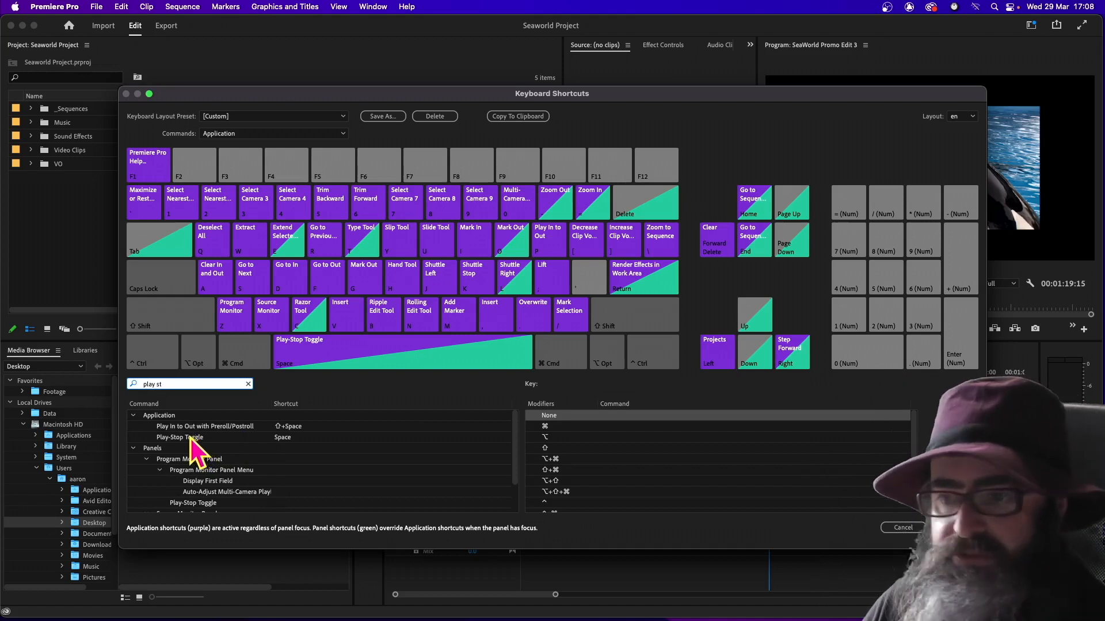
left_click(350, 353)
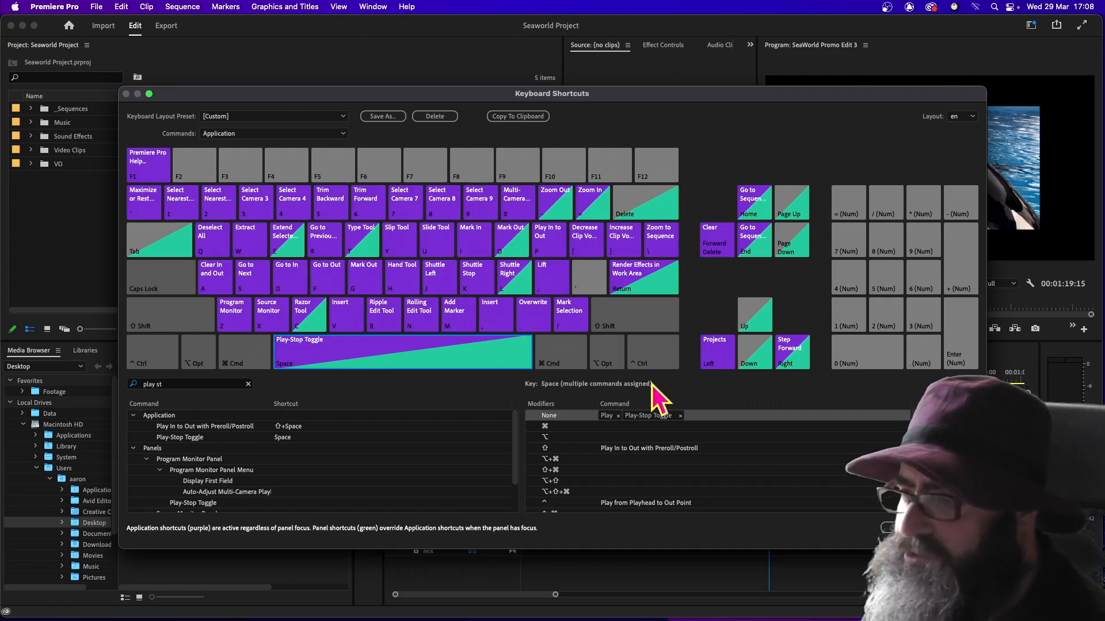
left_click(683, 417)
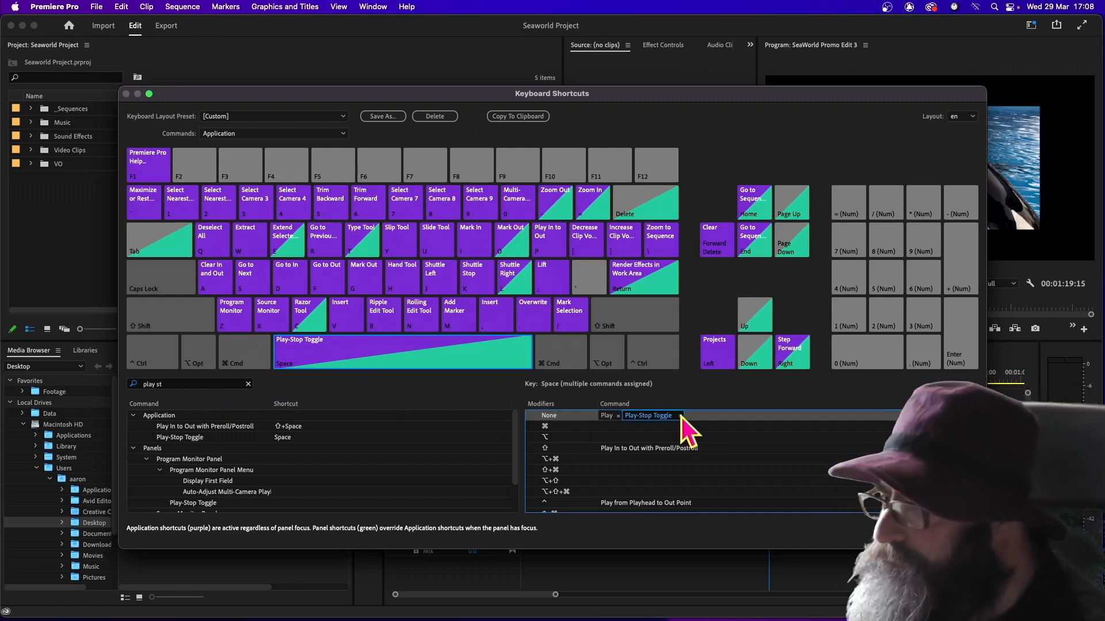
left_click(682, 416)
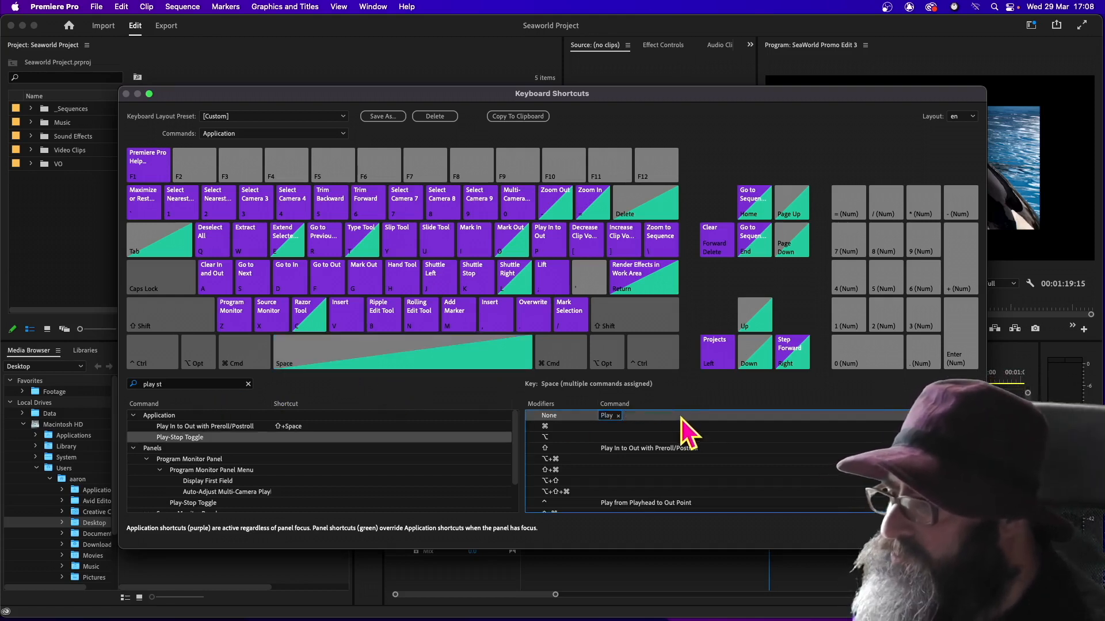
left_click(618, 416)
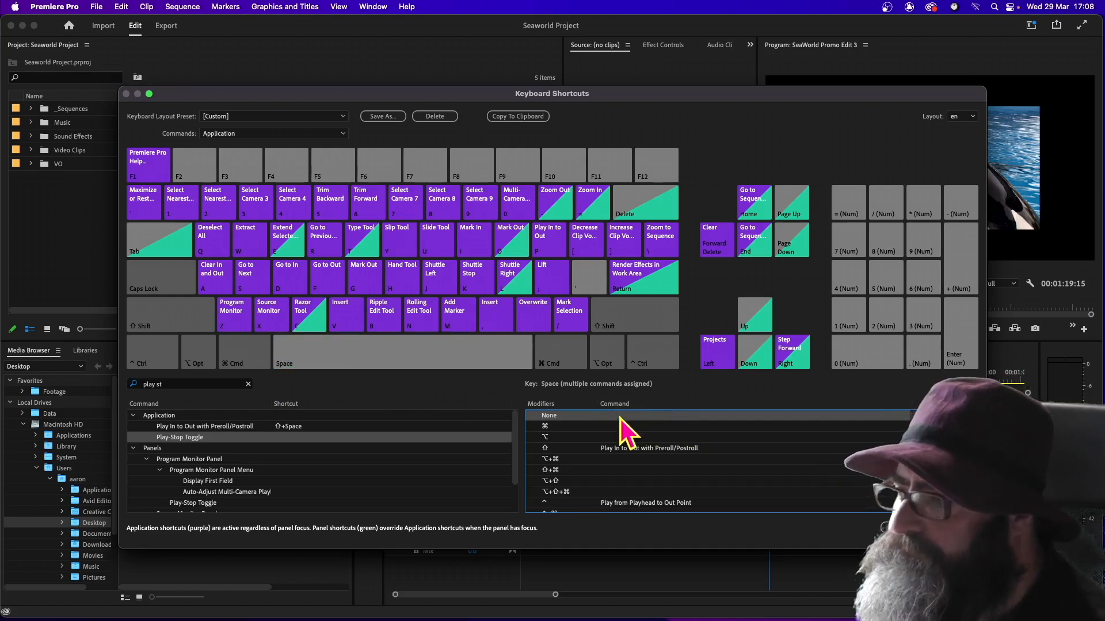
Find the Play Around command and assign it to the unmodified Space key
left_click(197, 385)
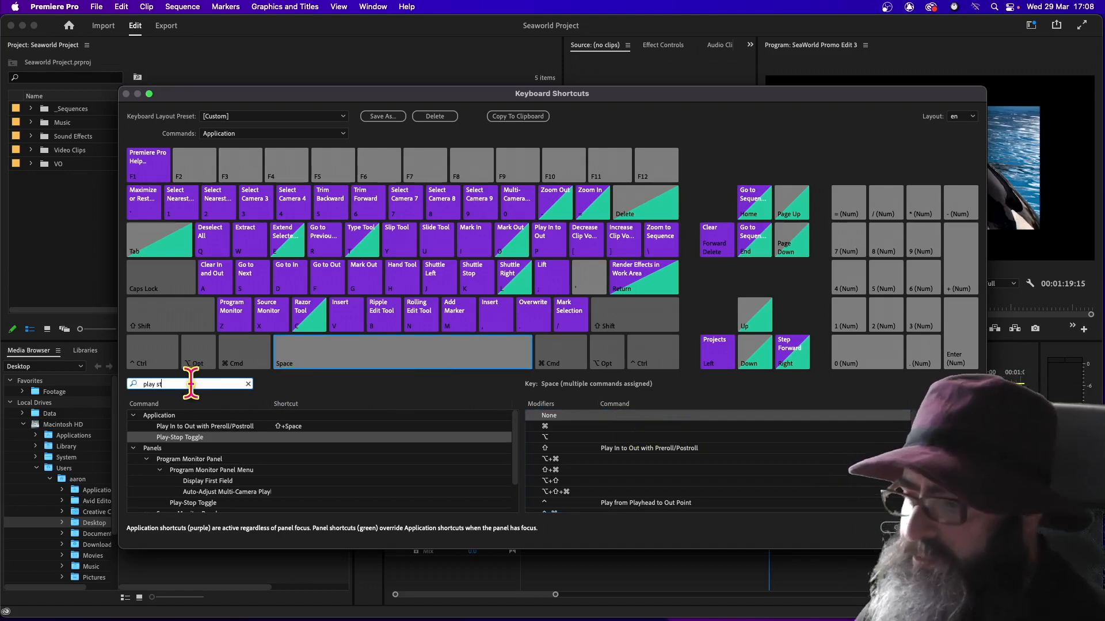
key("BackSpace")
key("BackSpace")
type("ar")
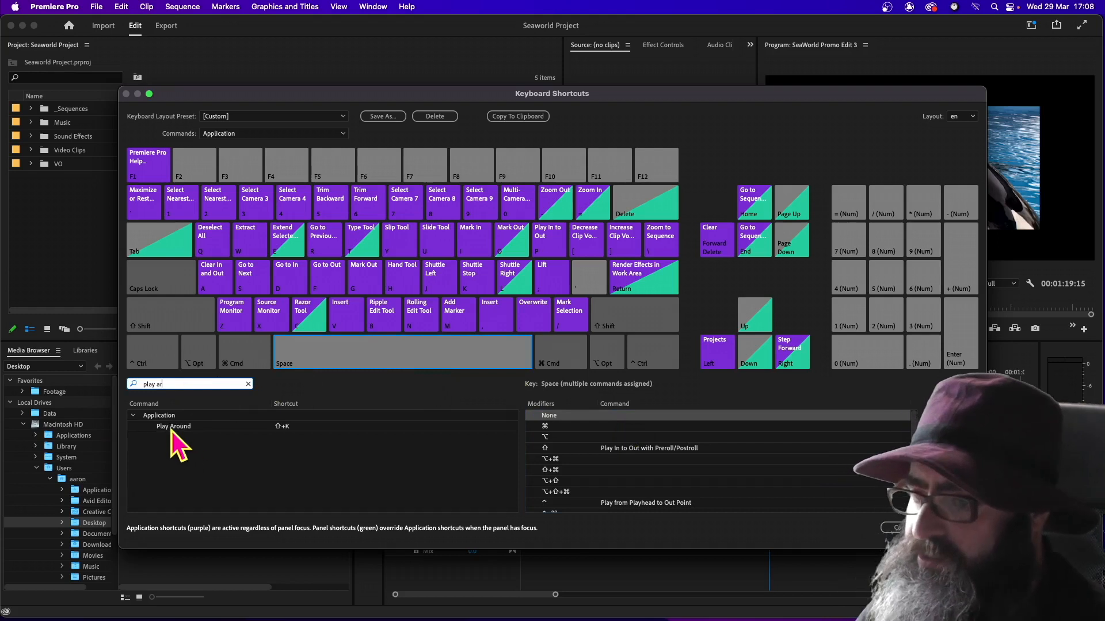
left_click(192, 427)
left_click_drag(192, 426, 554, 418)
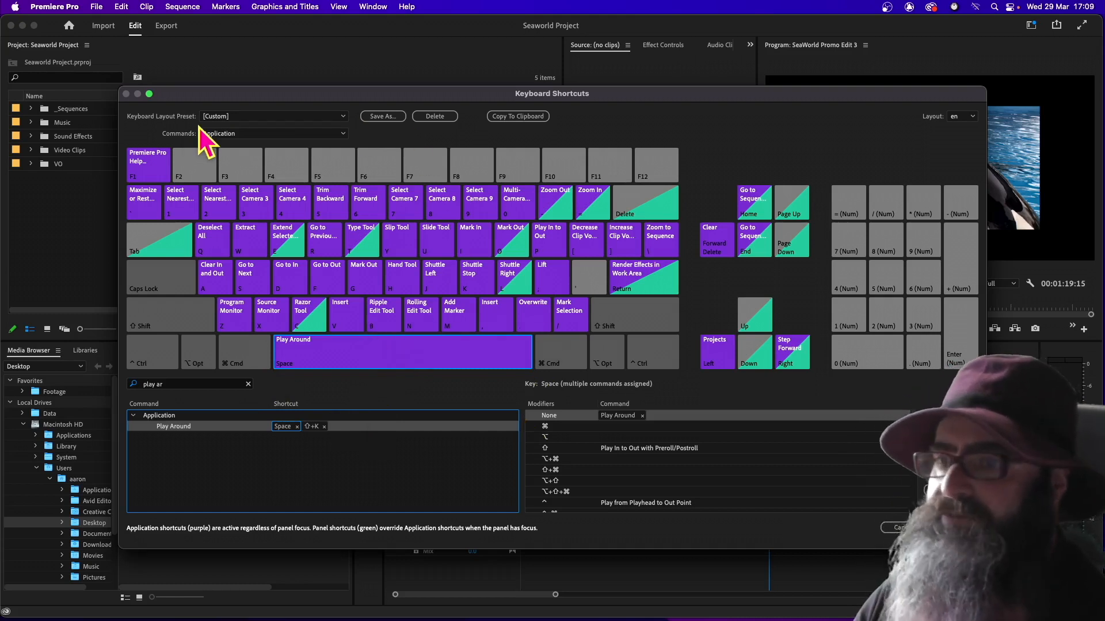
Save the customised shortcuts as a keyboard layout preset named Cutting Board
left_click(387, 116)
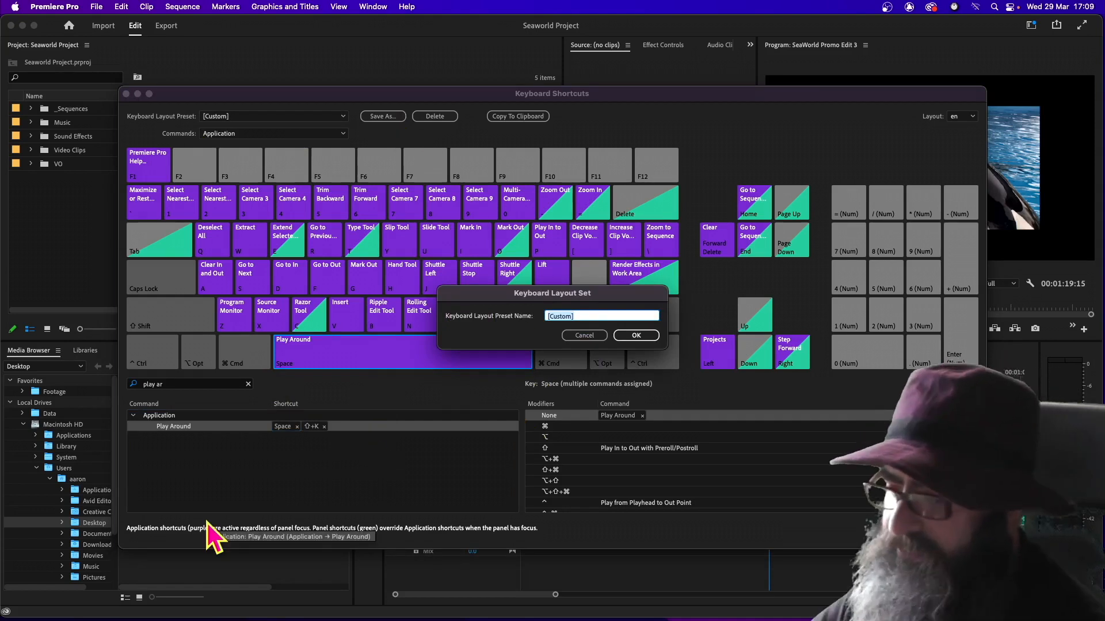
type("Cutting Board")
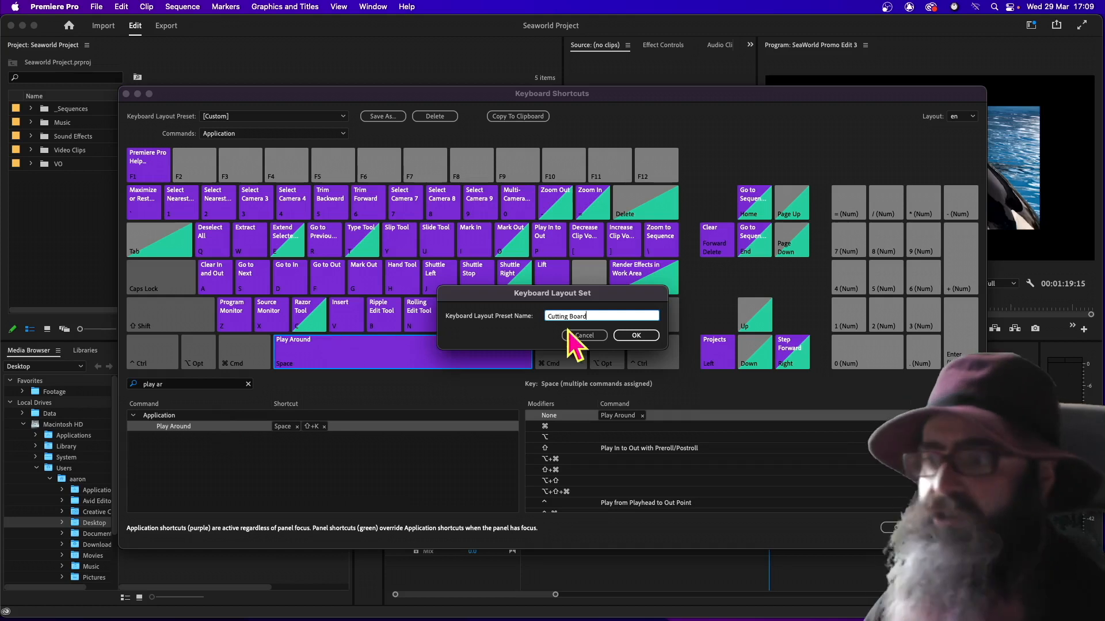
left_click(640, 335)
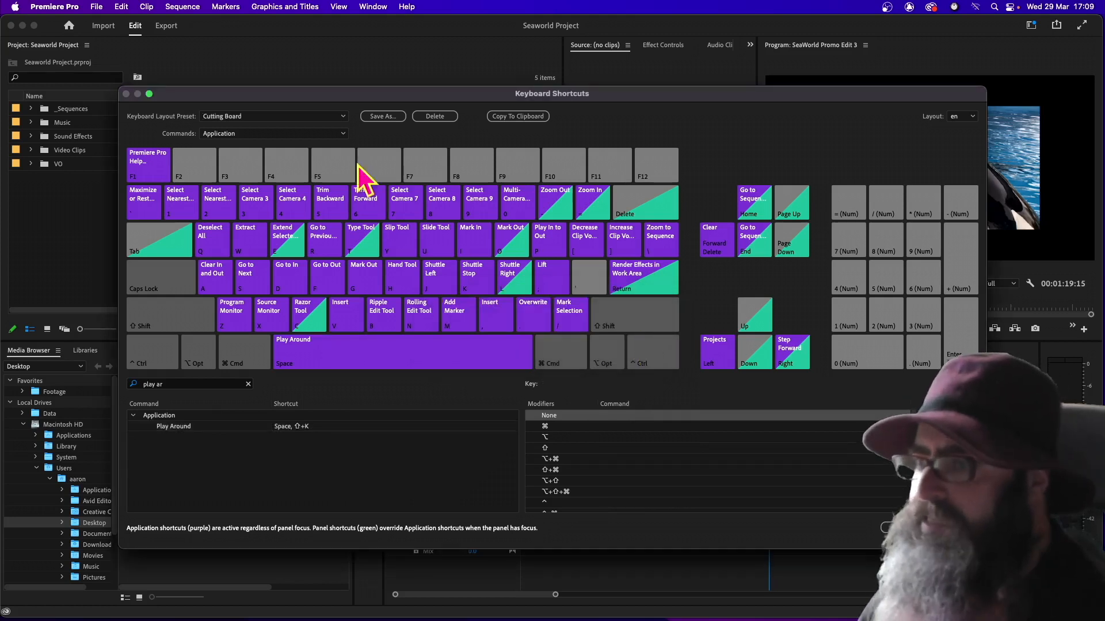
Switch the keyboard layout to Adobe Premiere Pro Default for comparison, return to the Cutting Board preset and apply it
left_click(336, 118)
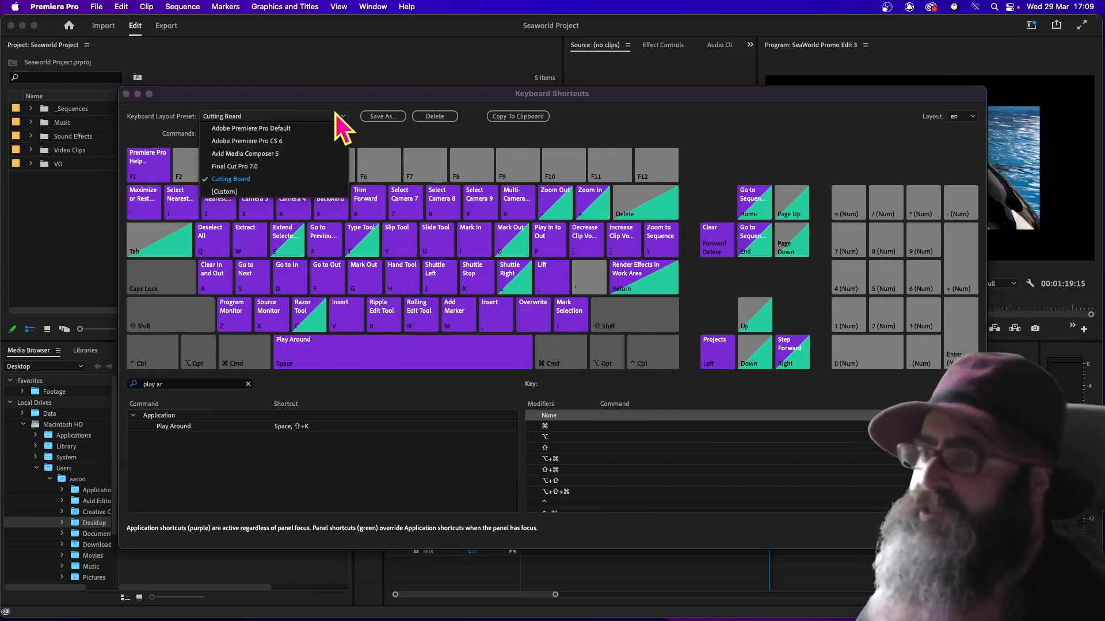
left_click(280, 129)
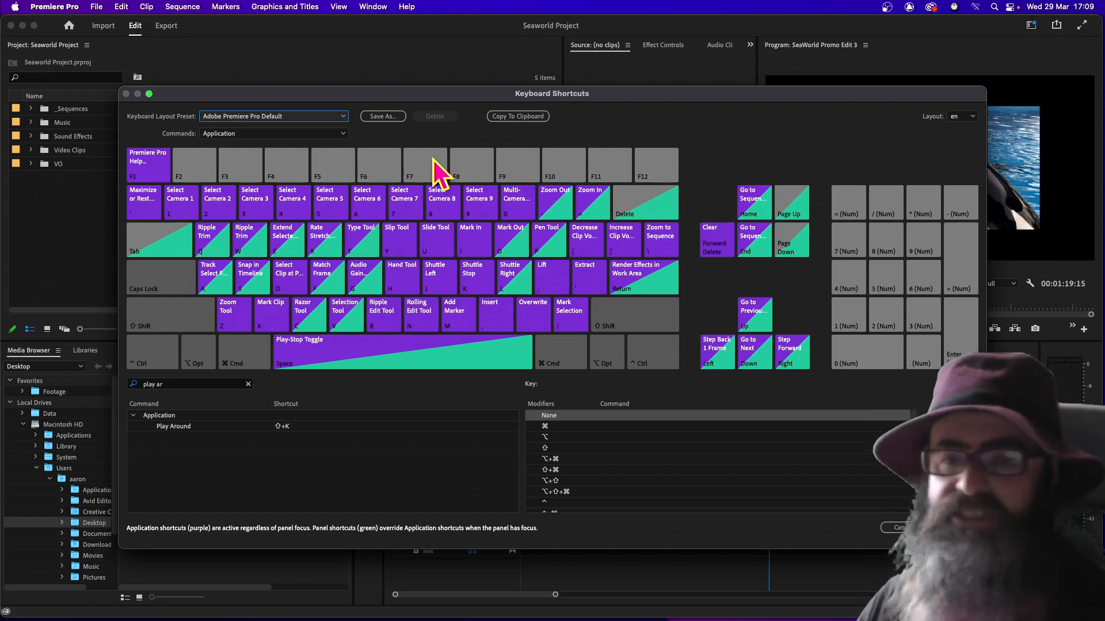
left_click(335, 117)
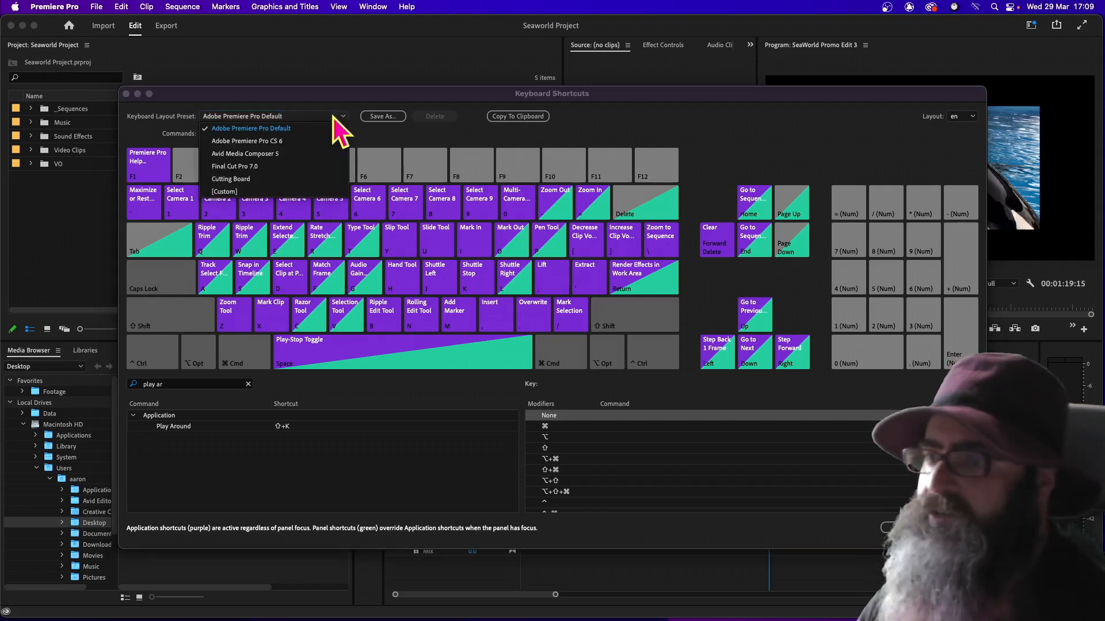
left_click(259, 178)
left_click(956, 527)
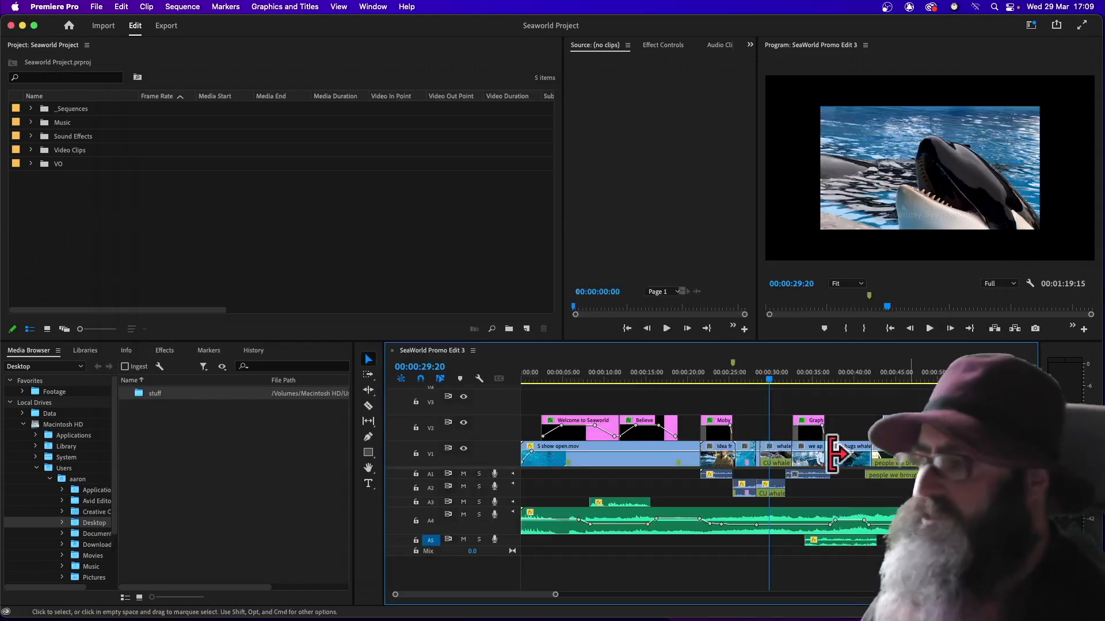
Reopen the keyboard shortcut settings and apply the Adobe Premiere Pro Default layout preset
left_click(79, 7)
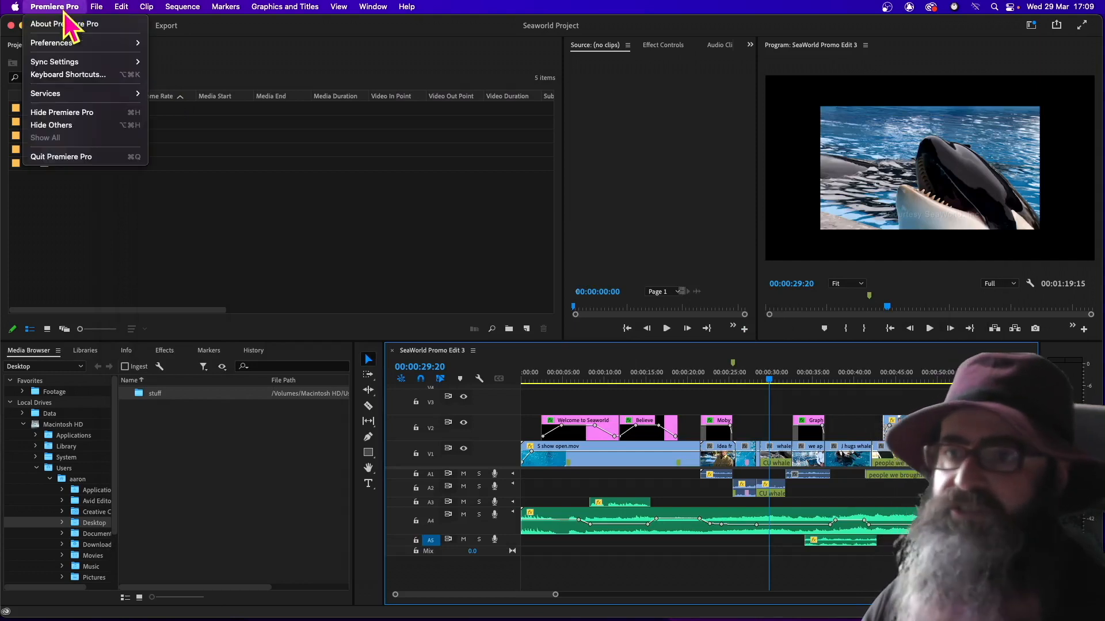
left_click(54, 74)
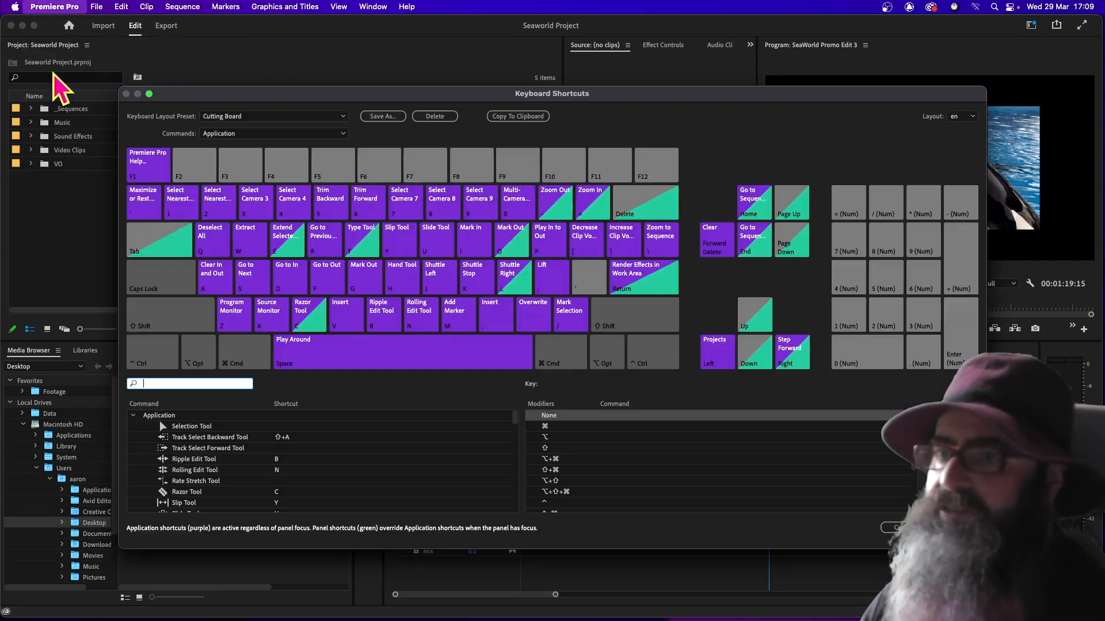
left_click(267, 116)
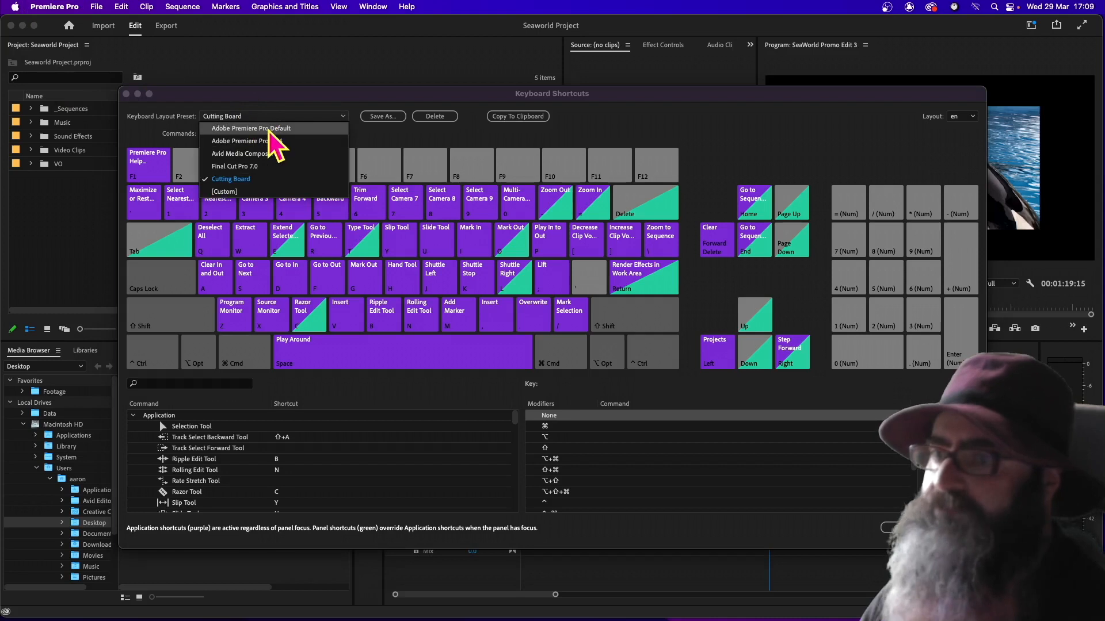
left_click(270, 129)
left_click(955, 527)
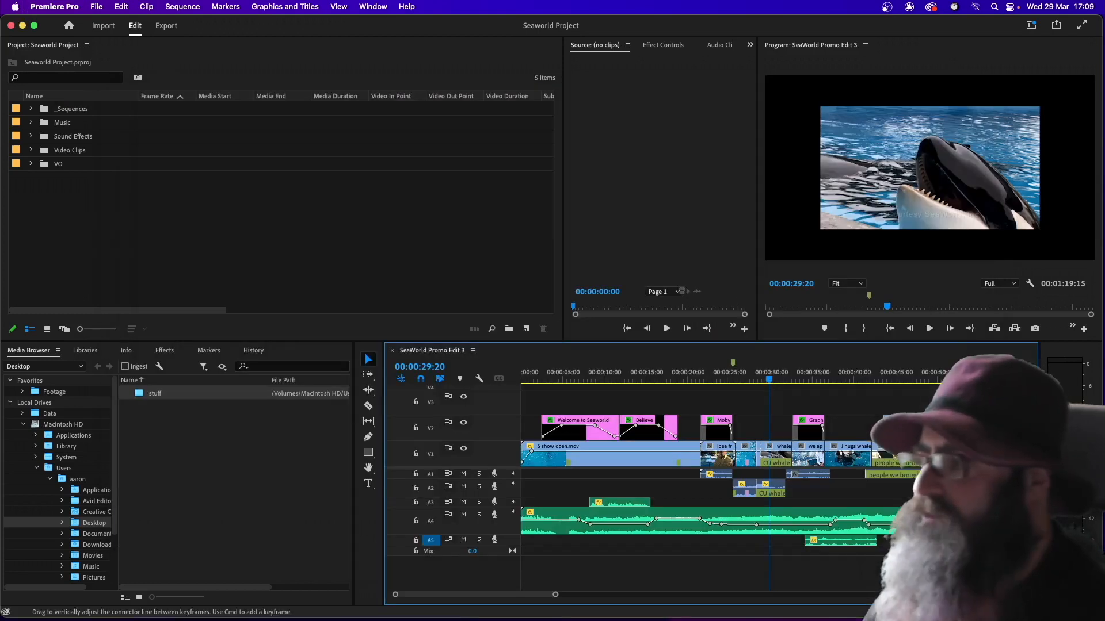